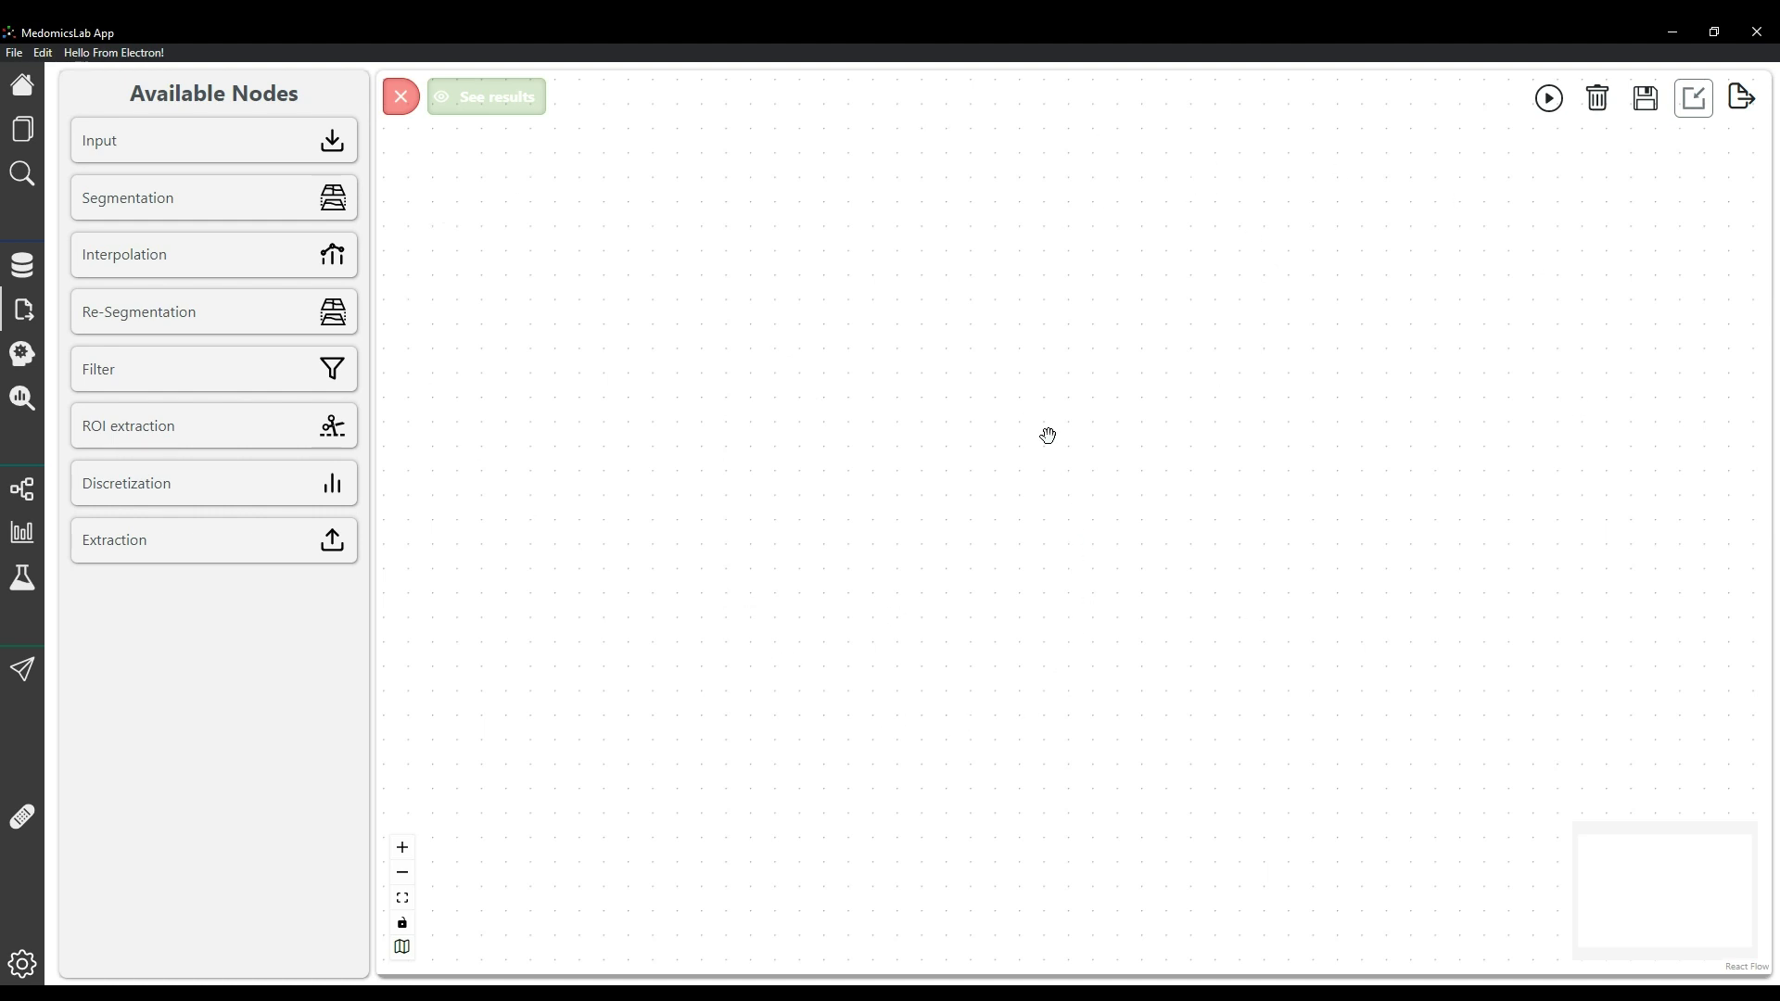
{"action": "left_click_drag", "start_coordinate": [324, 96], "coordinate": [127, 95]}
{"action": "left_click", "coordinate": [161, 93]}
{"action": "left_click", "coordinate": [397, 106]}
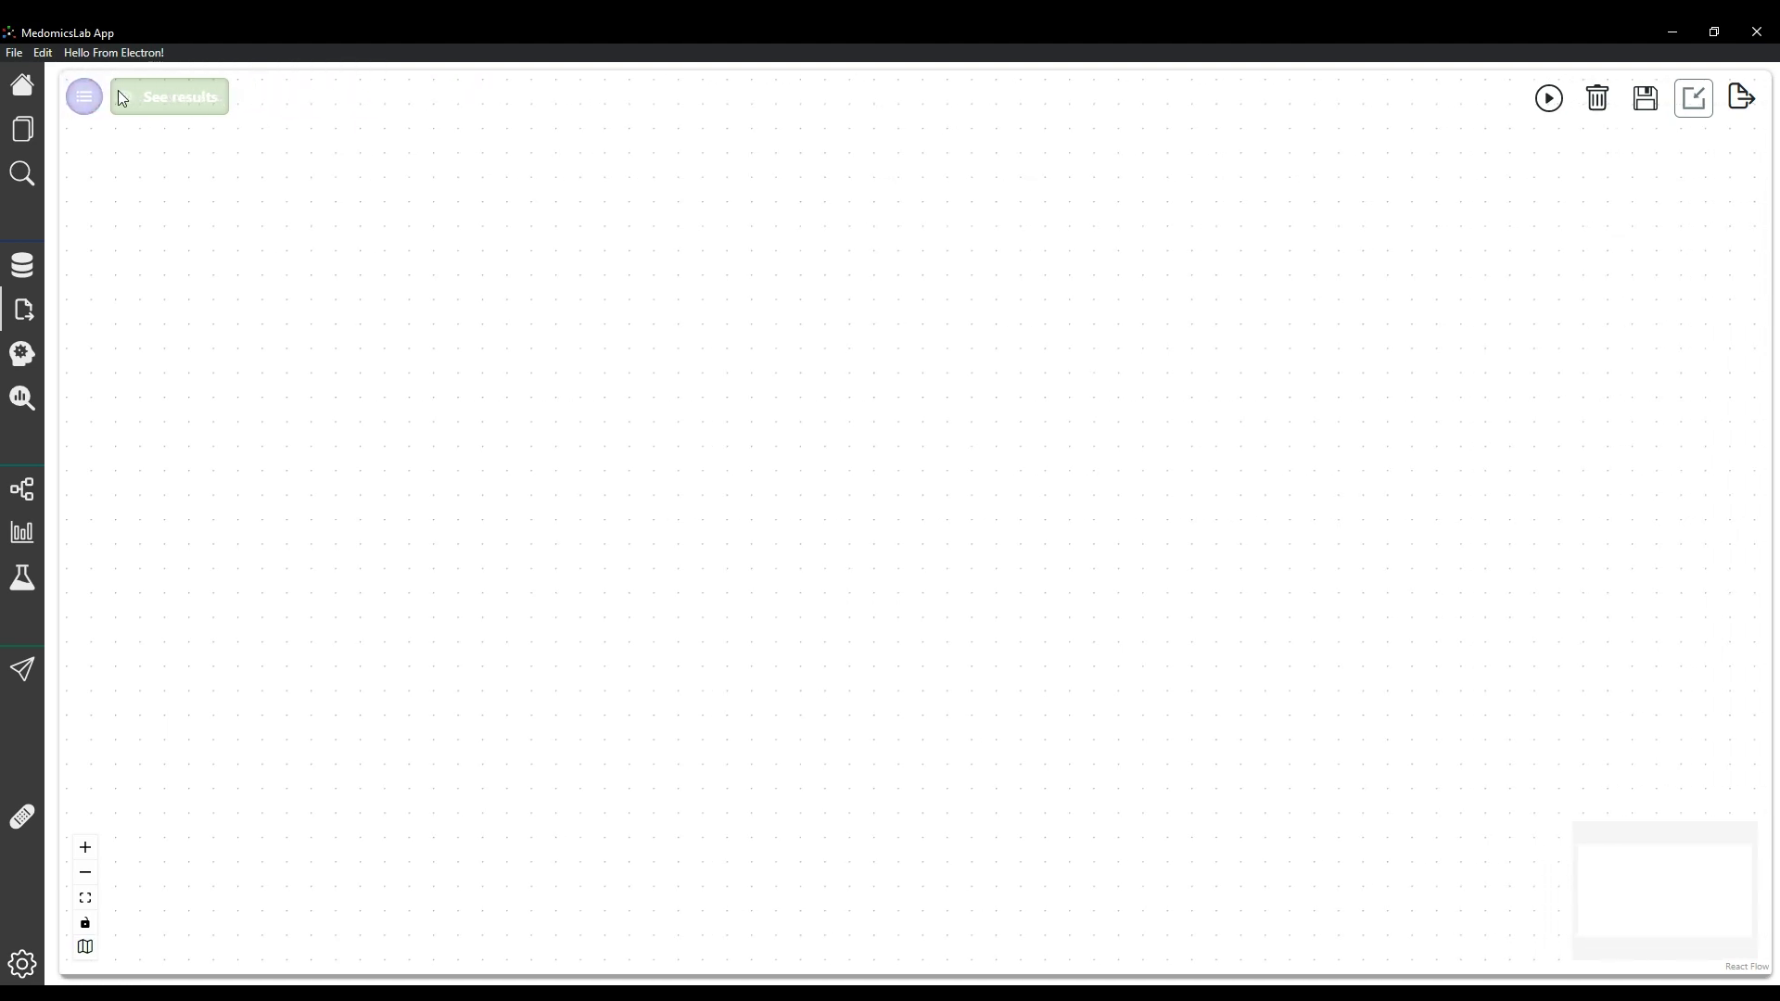
{"action": "left_click", "coordinate": [84, 98]}
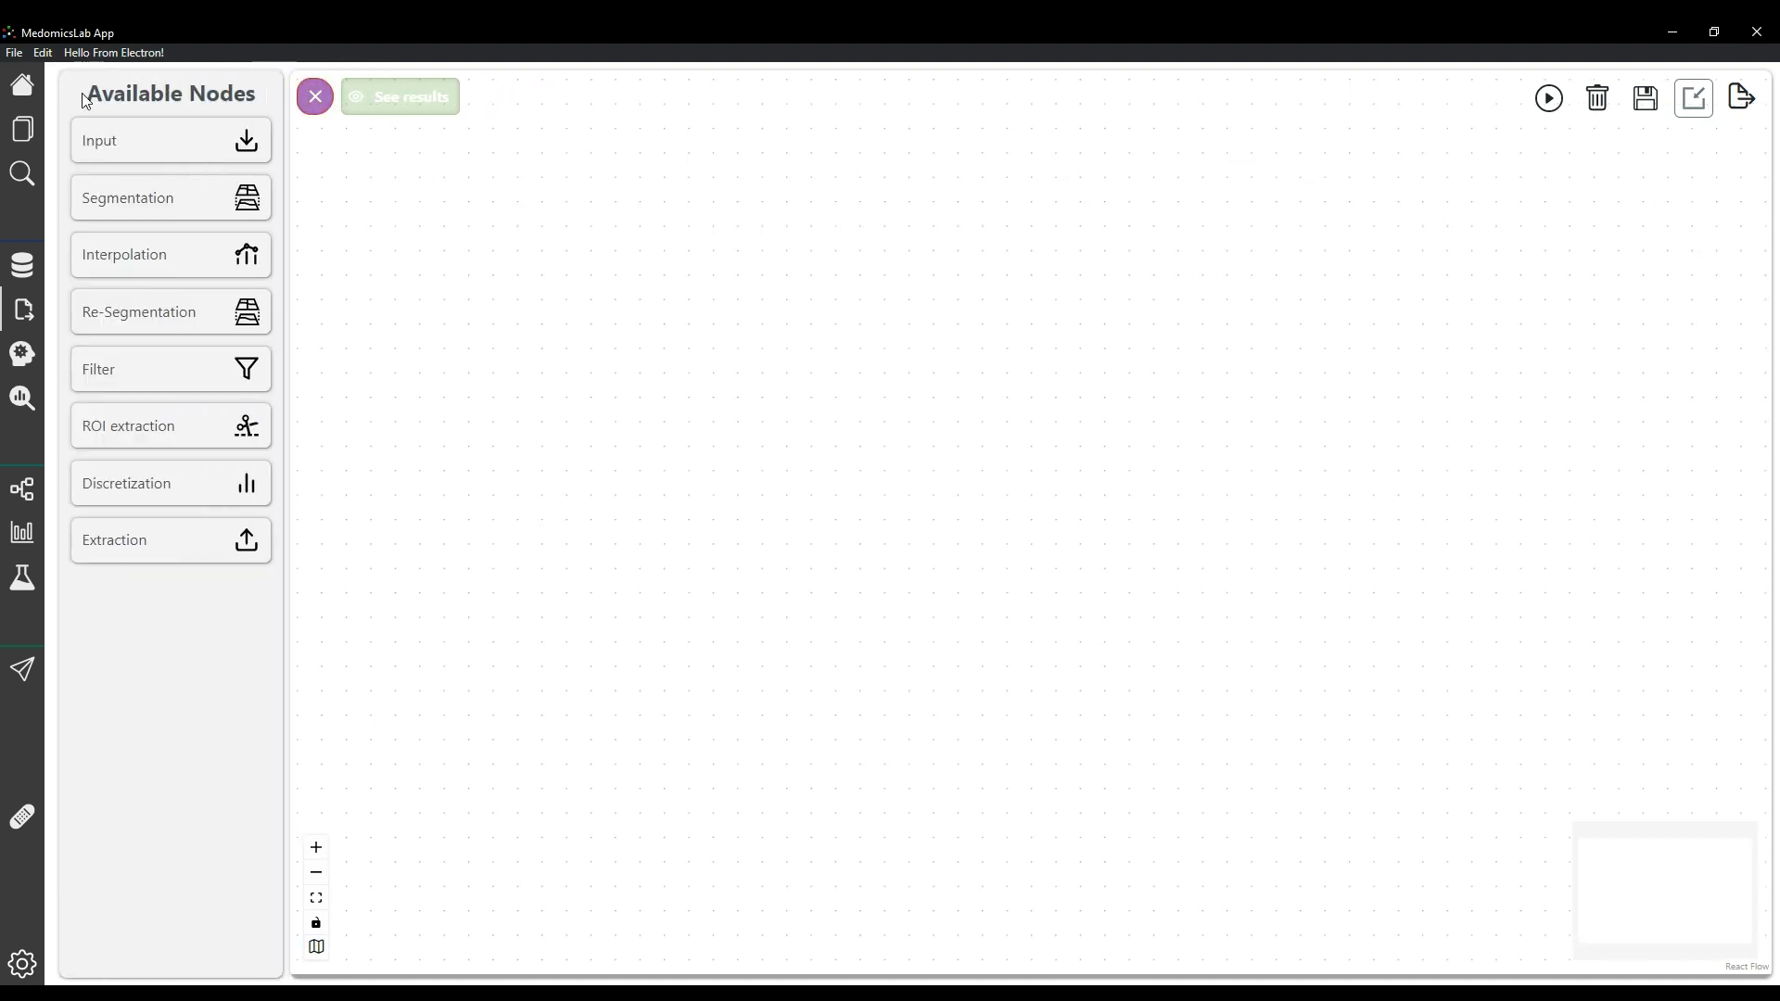
{"action": "left_click", "coordinate": [1548, 102]}
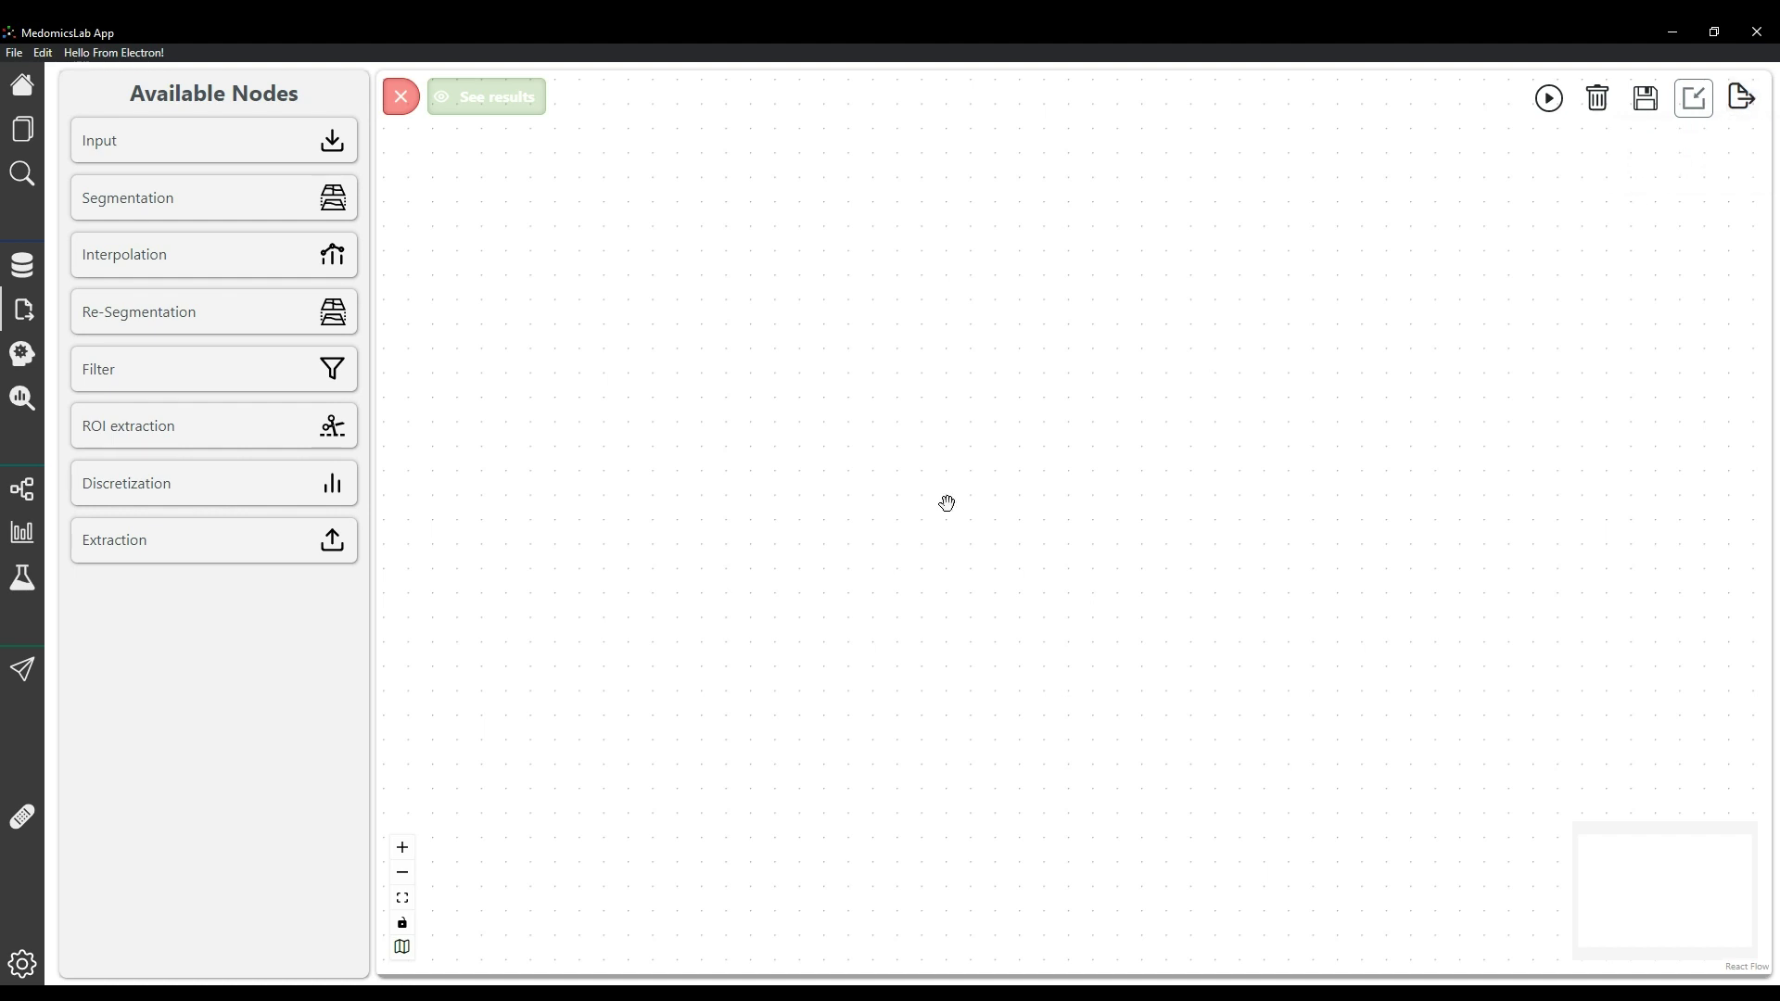
{"action": "left_click", "coordinate": [403, 850]}
{"action": "left_click", "coordinate": [403, 851]}
{"action": "left_click", "coordinate": [402, 875]}
{"action": "left_click", "coordinate": [402, 923]}
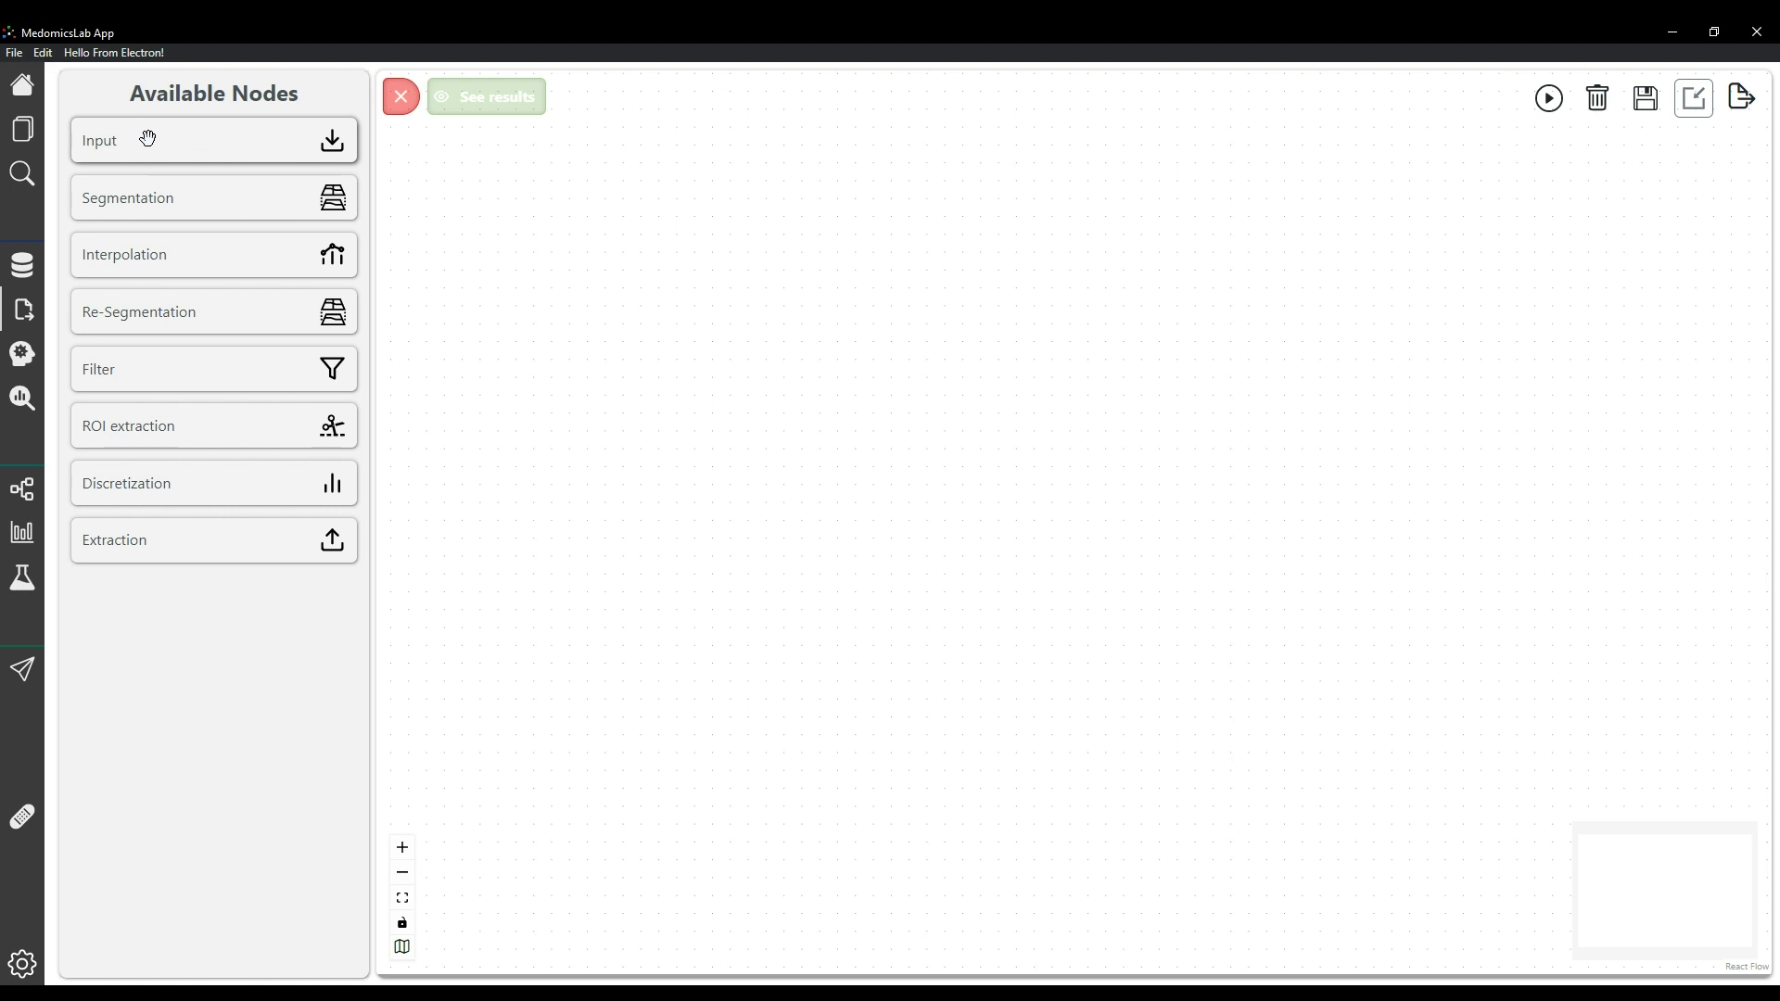
Step: Add an Input node to the empty canvas and open its settings
{"action": "left_click_drag", "start_coordinate": [153, 145], "coordinate": [160, 152]}
{"action": "left_click_drag", "start_coordinate": [162, 159], "coordinate": [555, 230]}
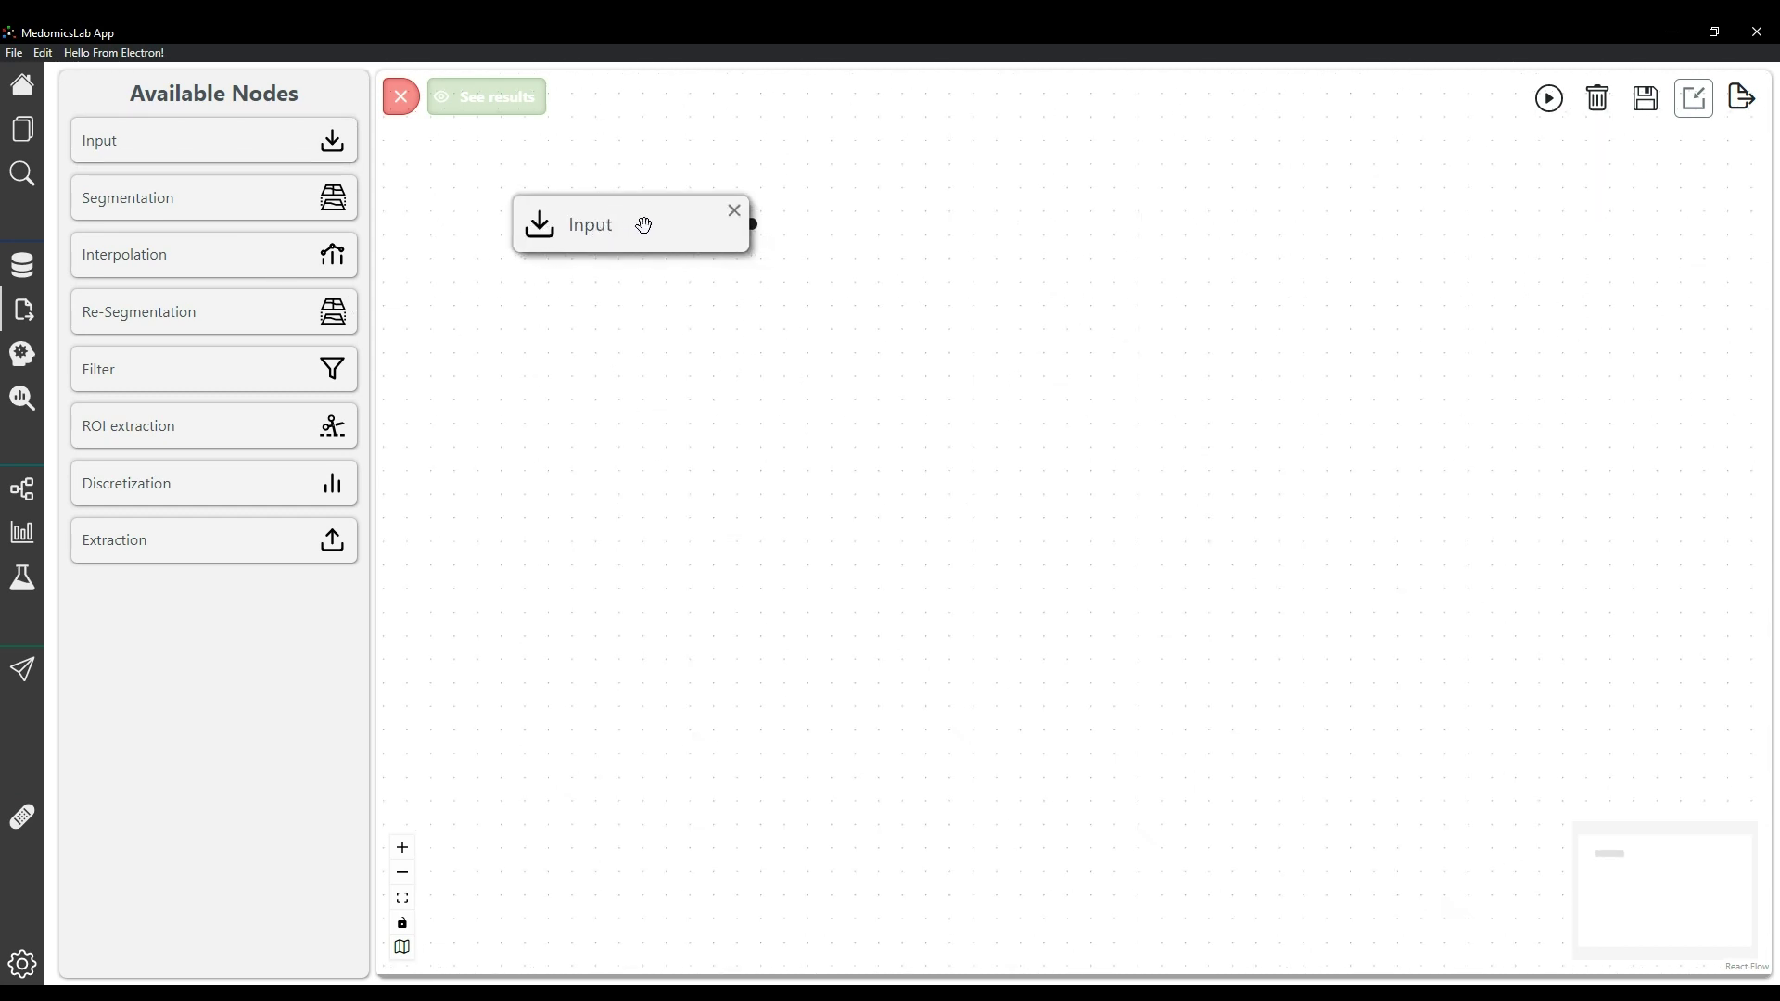
{"action": "left_click", "coordinate": [644, 226]}
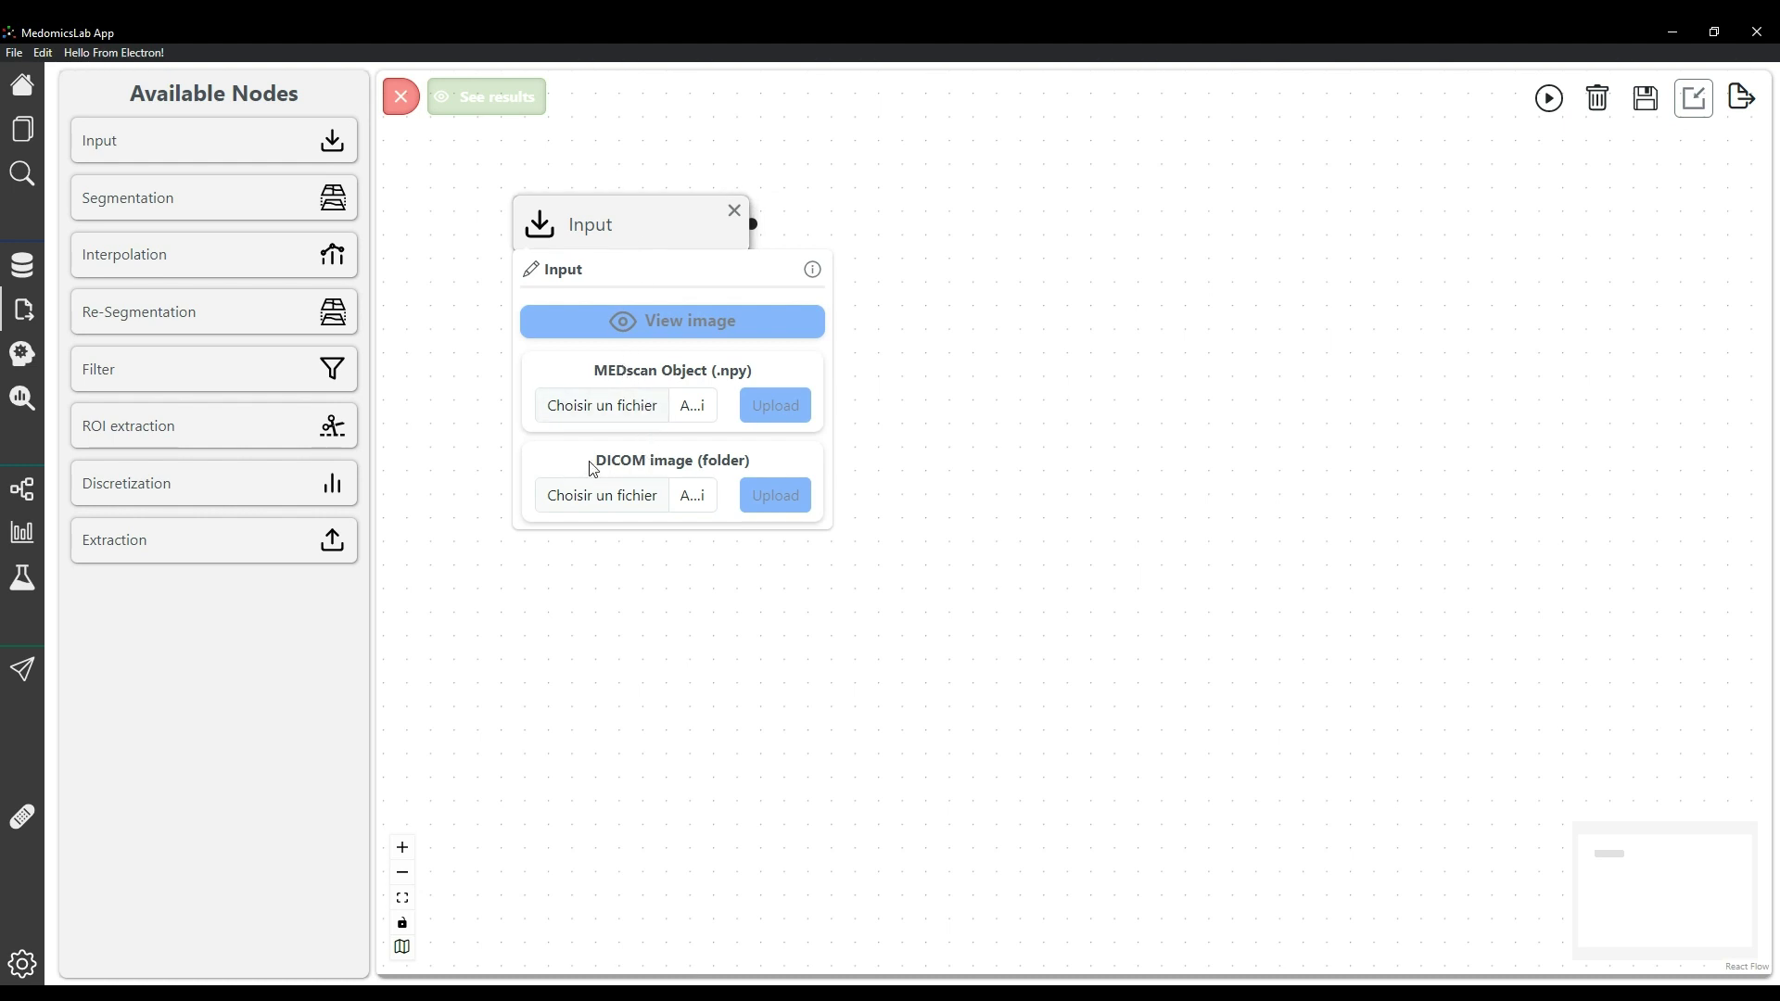
{"action": "left_click_drag", "start_coordinate": [593, 468], "coordinate": [765, 464]}
{"action": "left_click", "coordinate": [759, 405]}
{"action": "left_click_drag", "start_coordinate": [717, 382], "coordinate": [611, 377]}
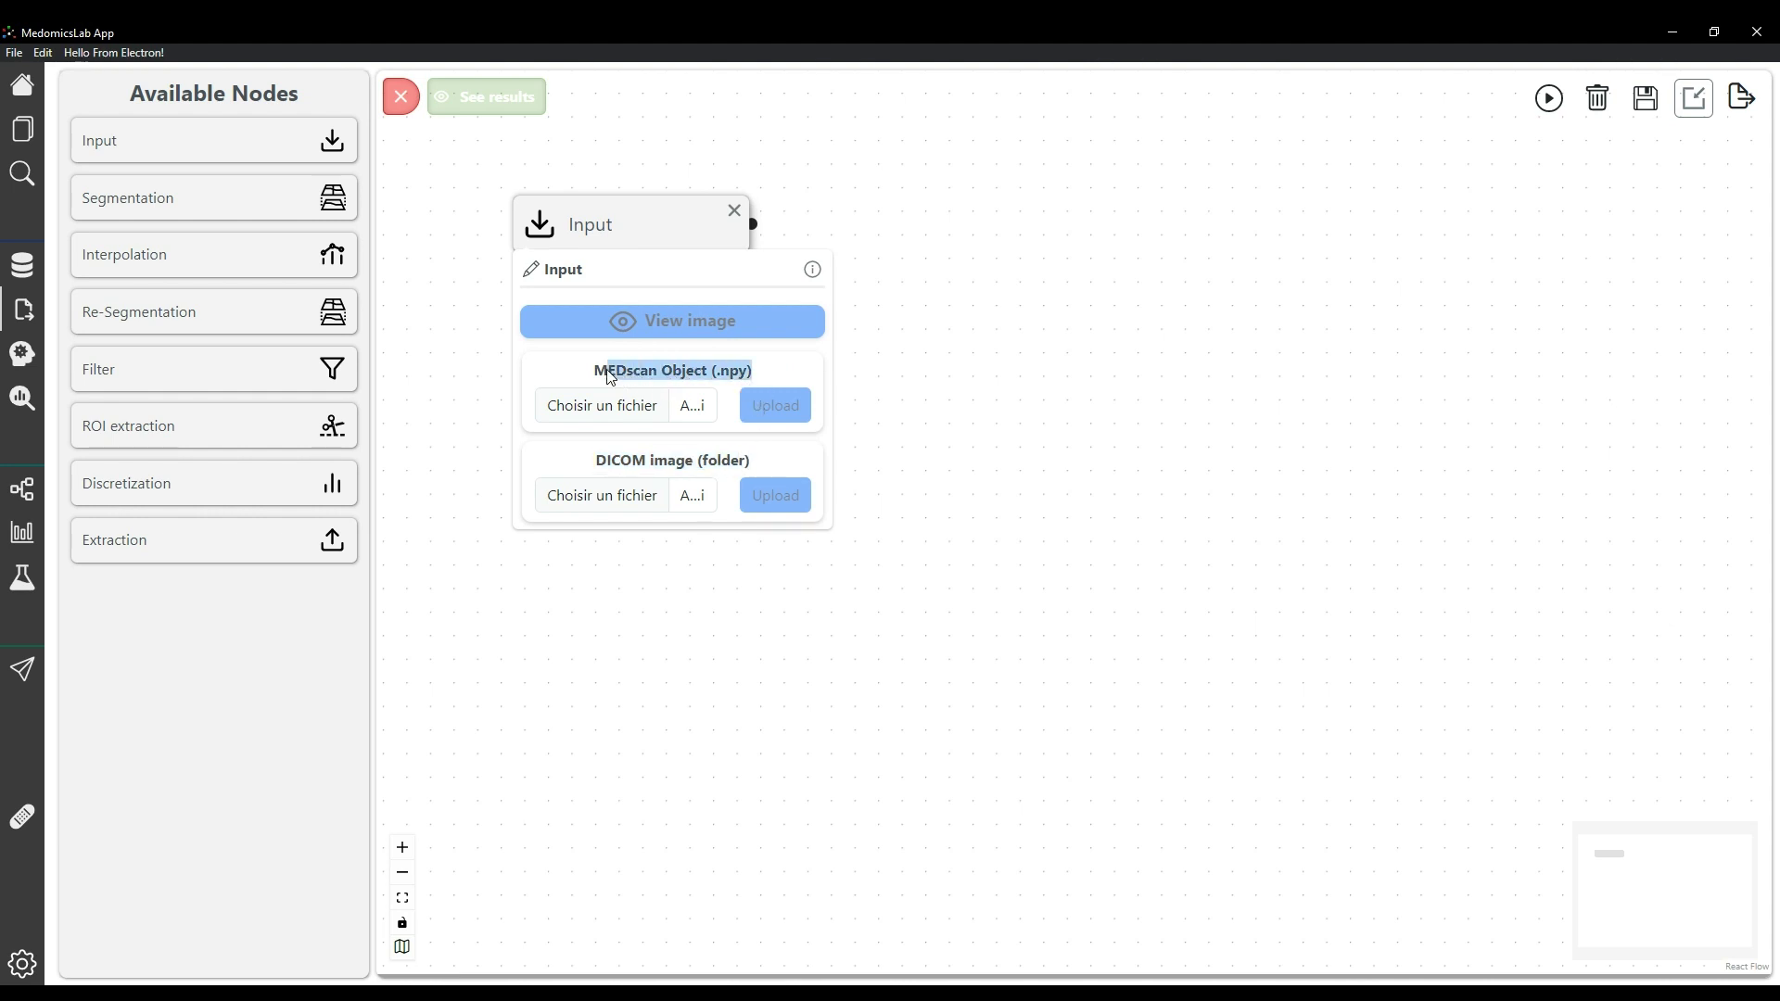
{"action": "left_click", "coordinate": [605, 377]}
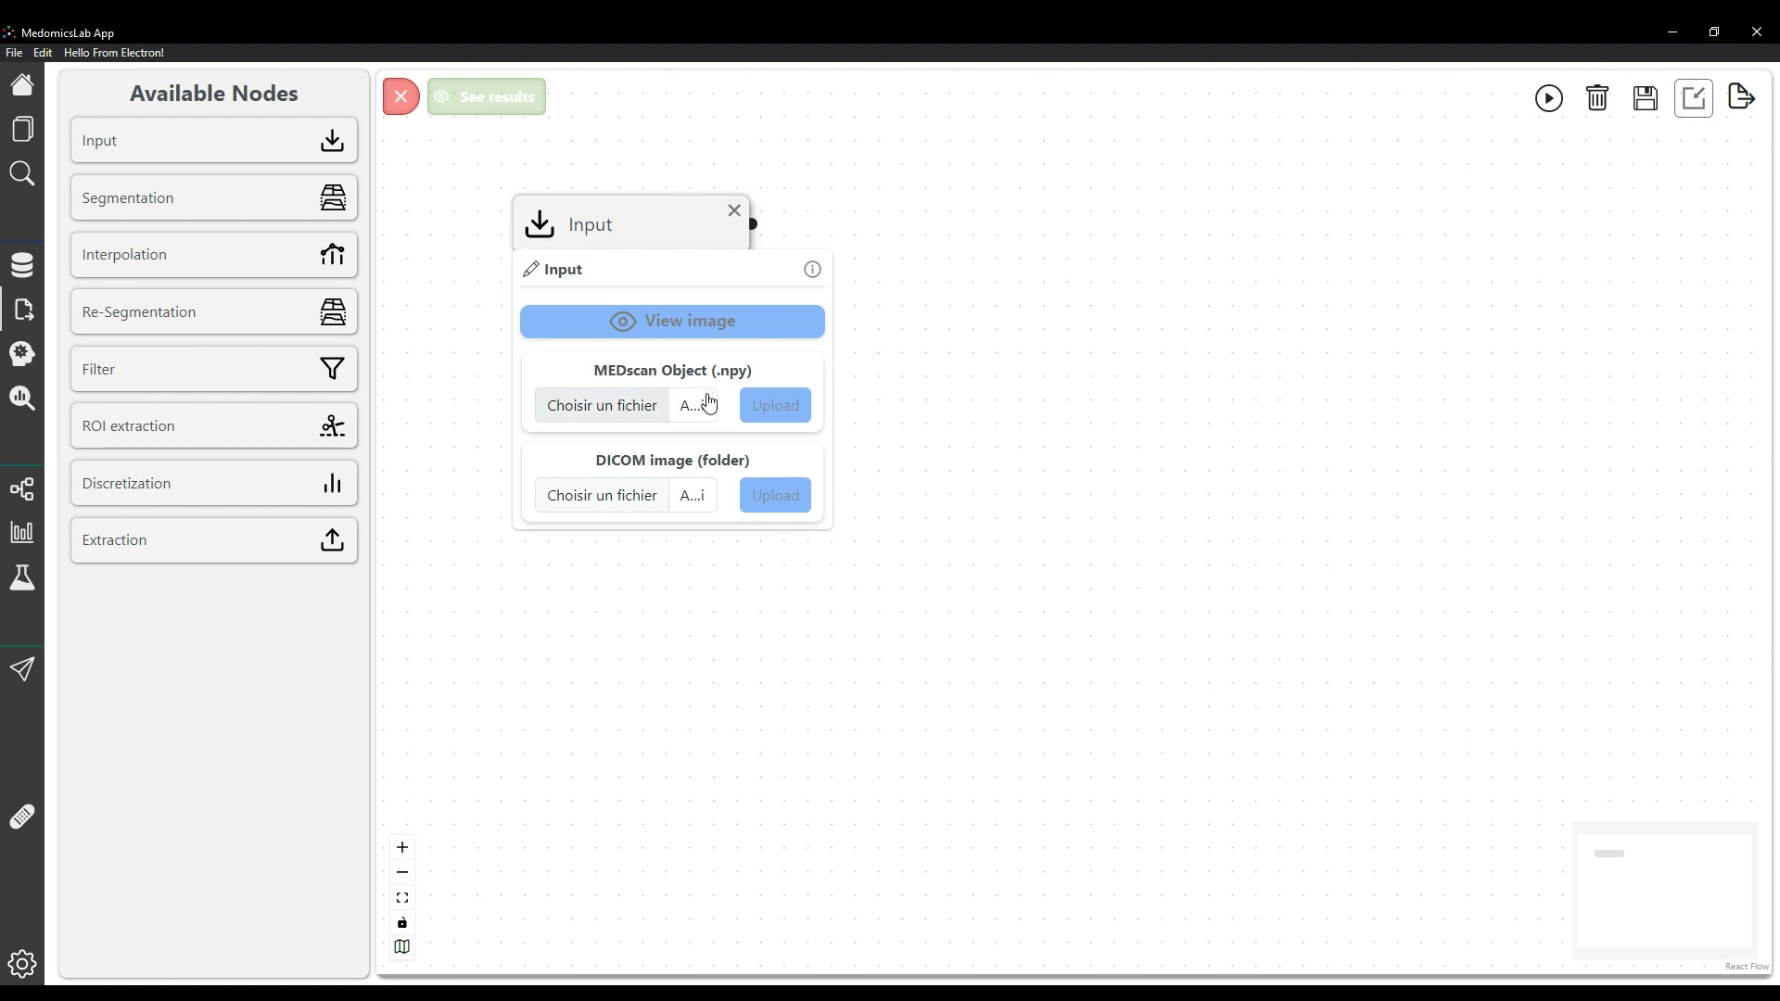
{"action": "left_click_drag", "start_coordinate": [763, 383], "coordinate": [603, 377]}
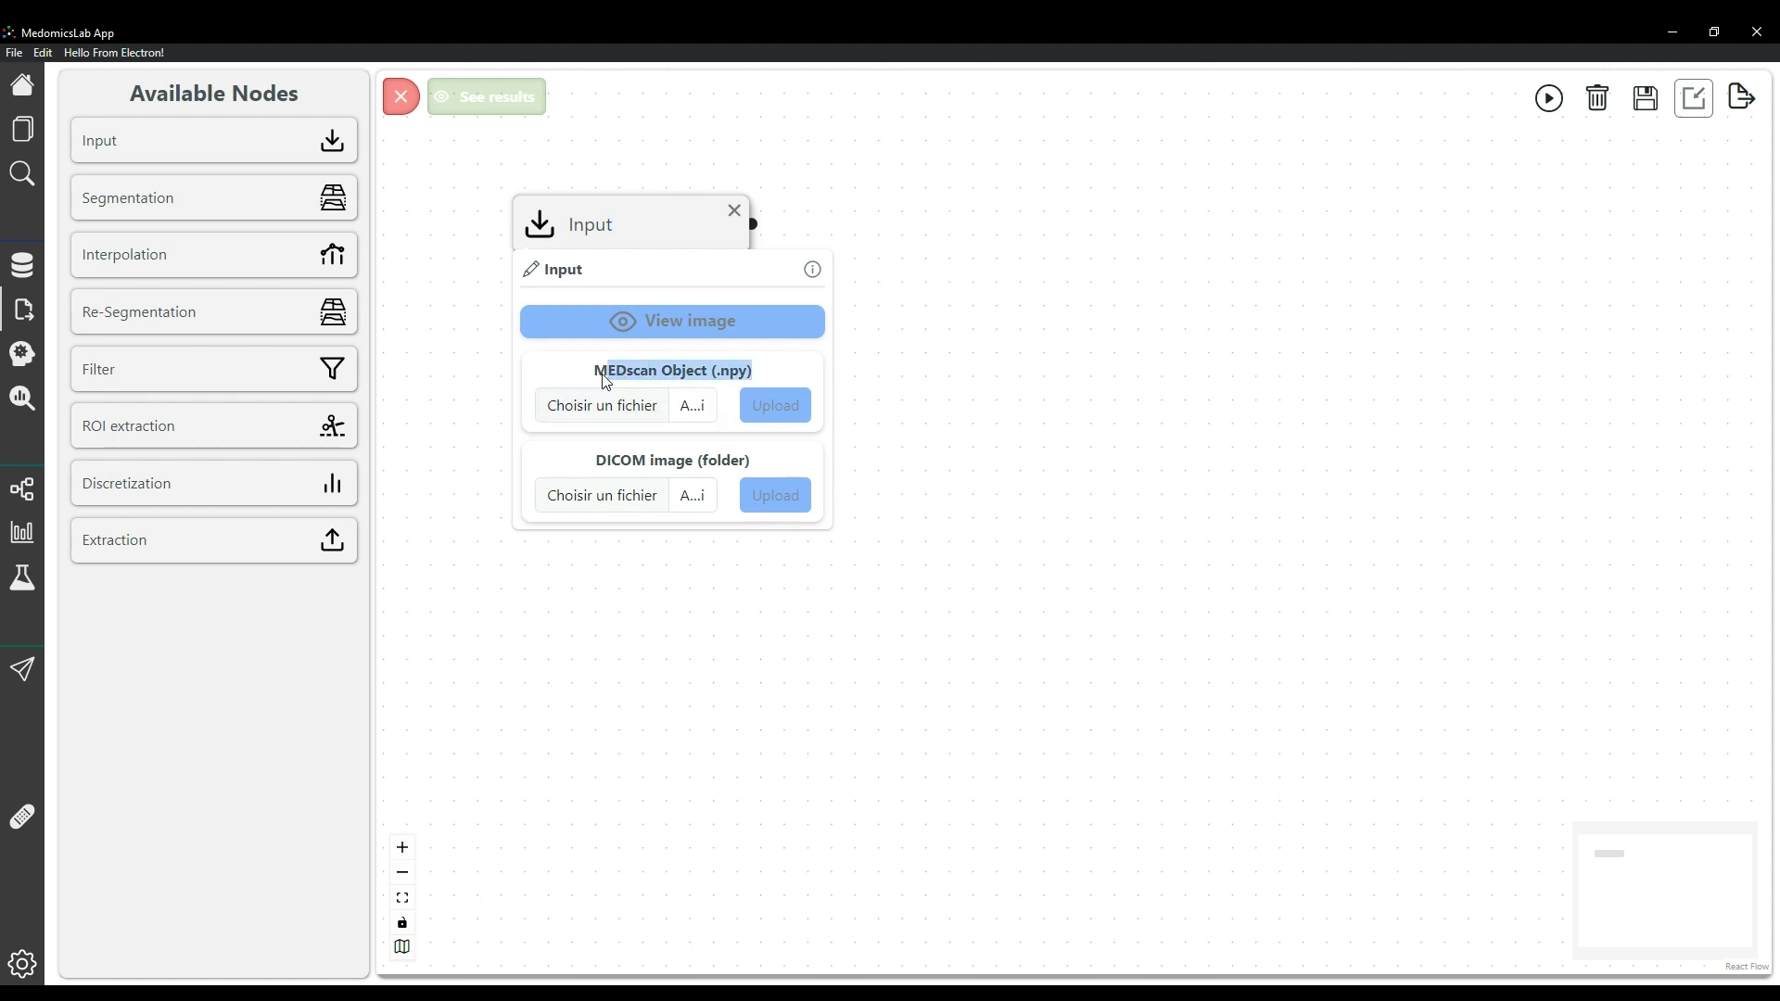
{"action": "left_click", "coordinate": [601, 379]}
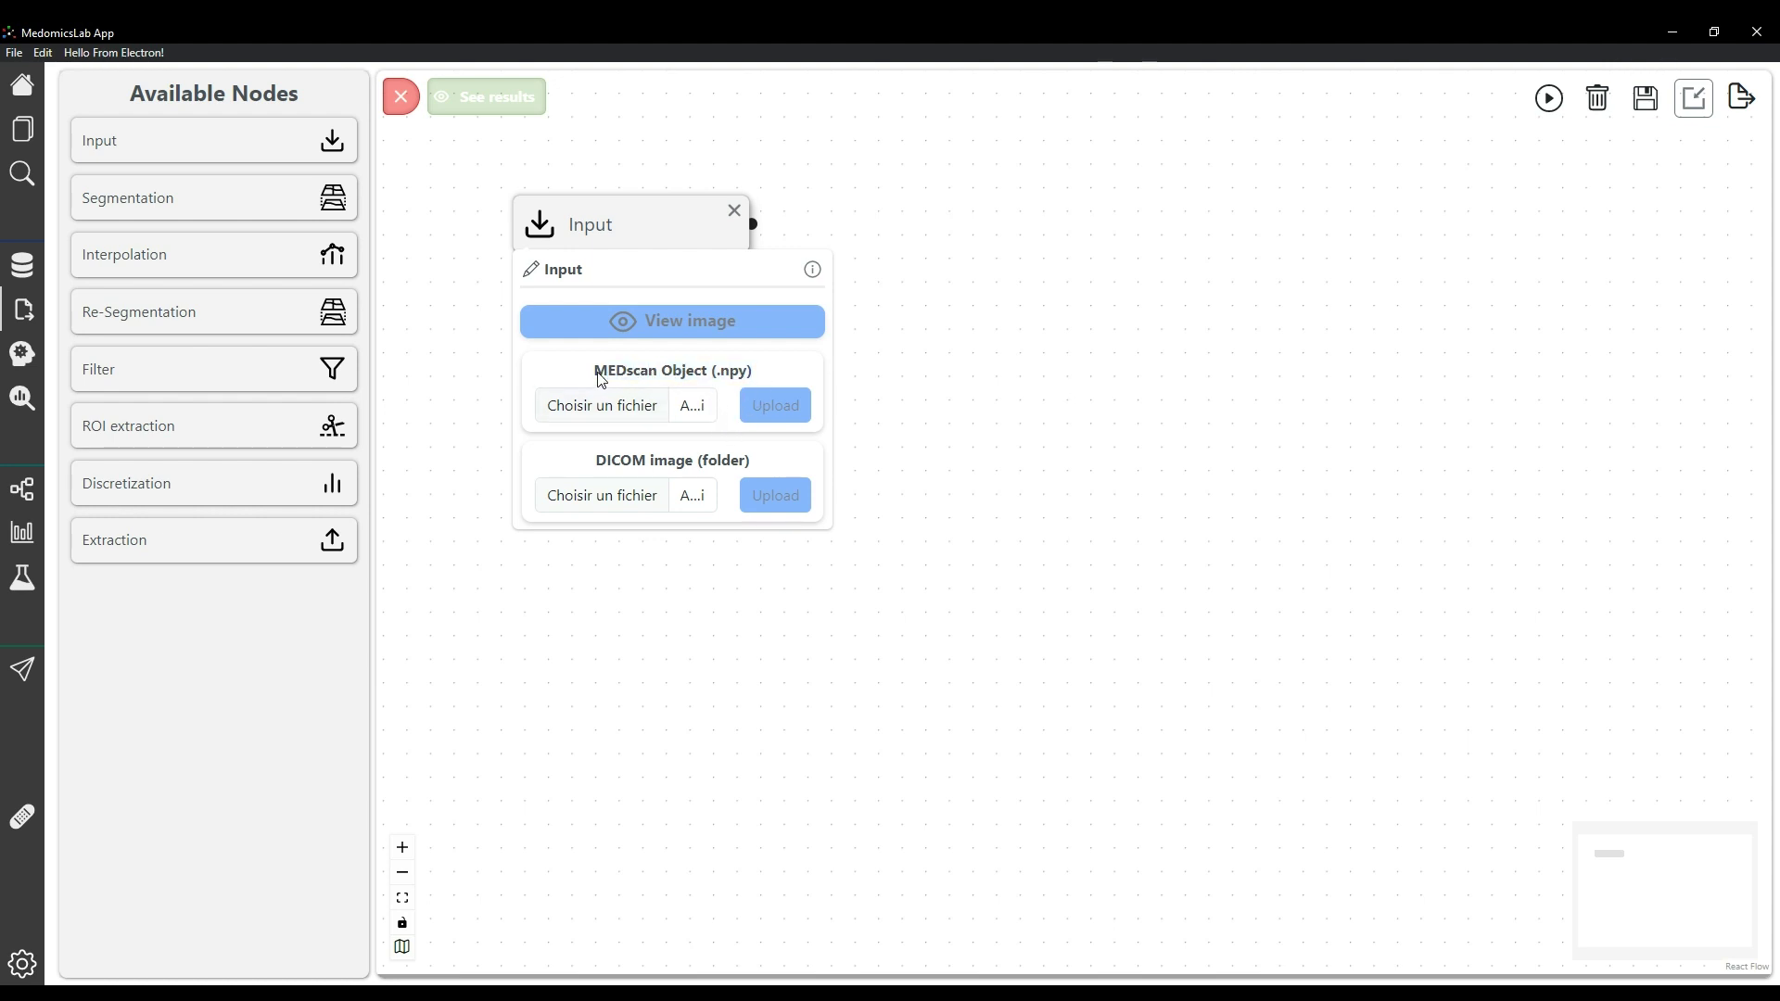
Step: Choose Glioma-TCGA-02-0003__T1.MRscan.npy as the Input node's MEDscan object and upload it
{"action": "left_click", "coordinate": [702, 416]}
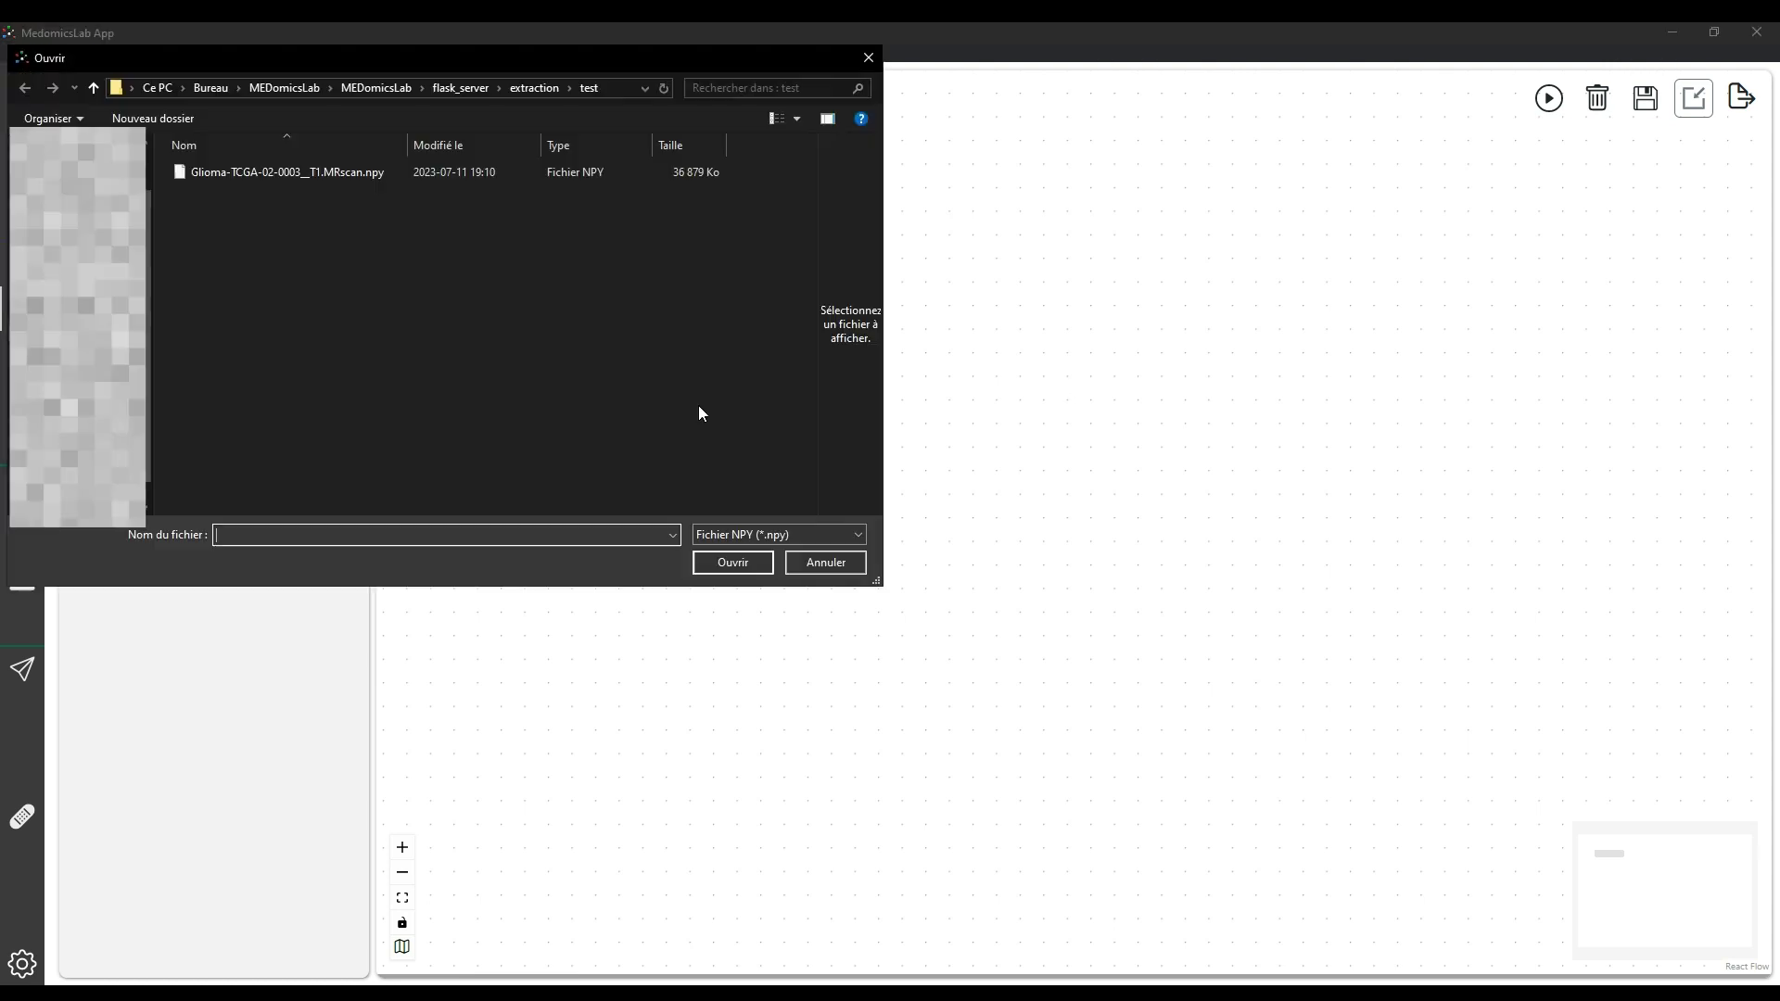
{"action": "double_click", "coordinate": [299, 175]}
{"action": "left_click", "coordinate": [767, 406]}
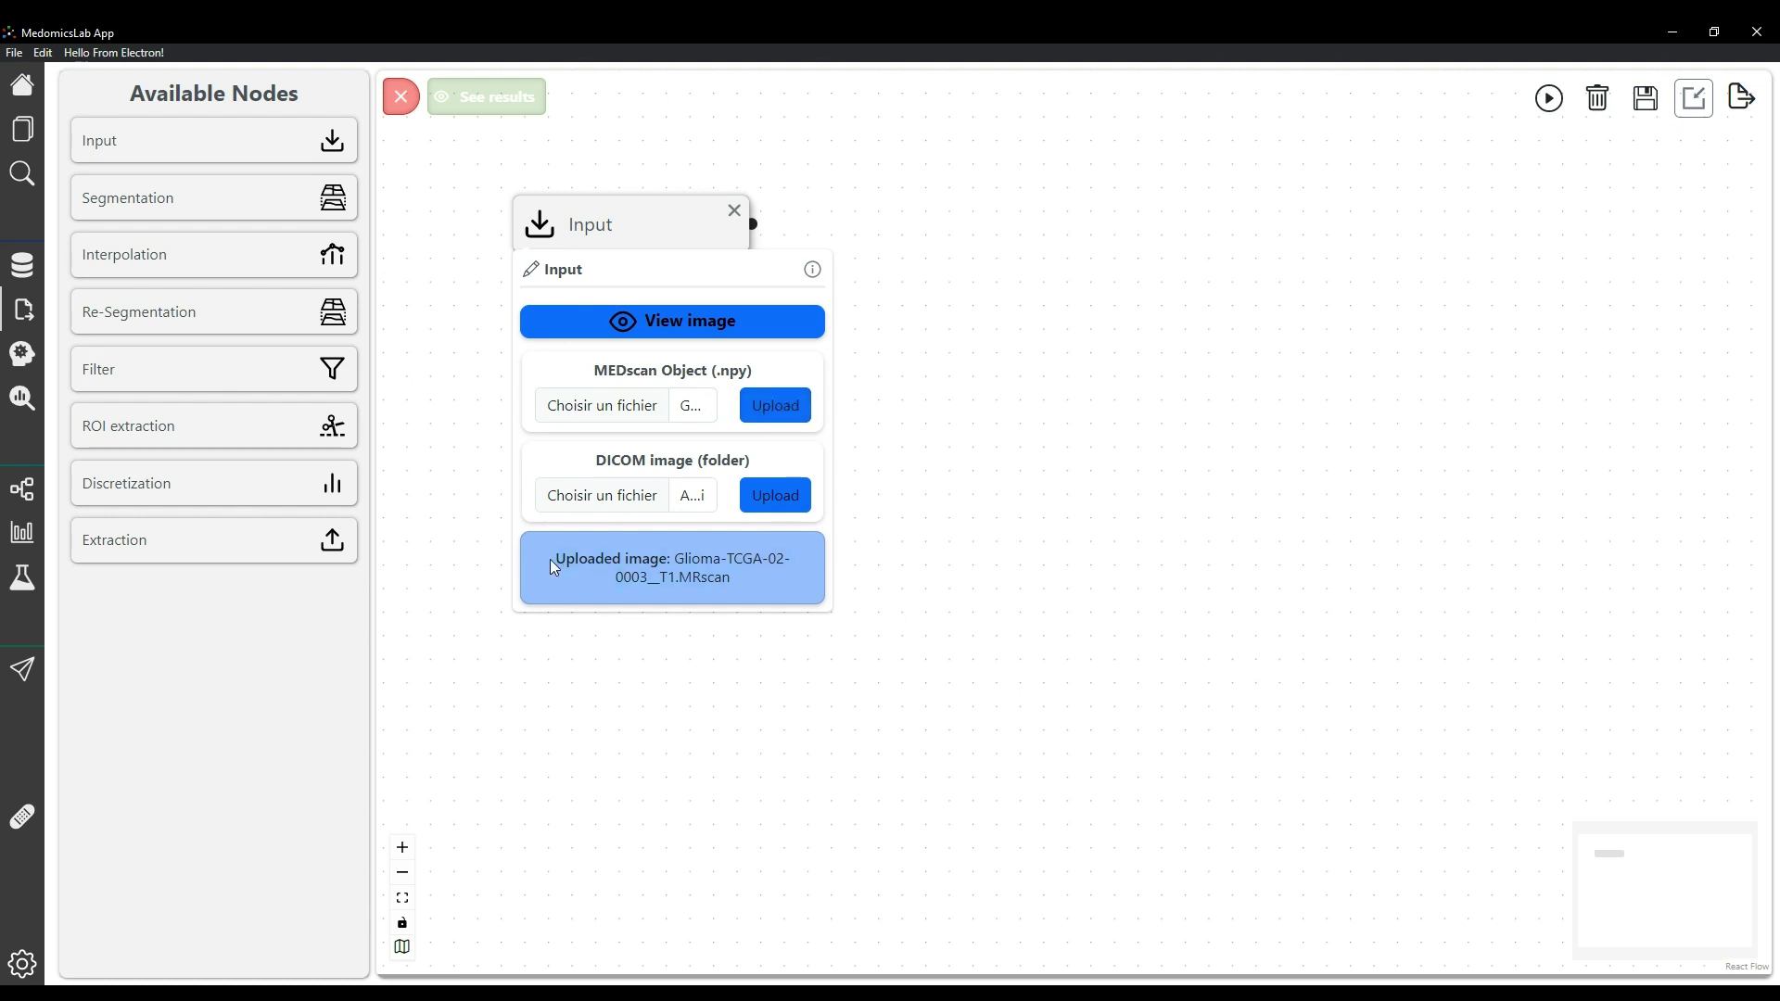
Step: View the uploaded image as a 3D volume and move through its slices
{"action": "left_click", "coordinate": [669, 324]}
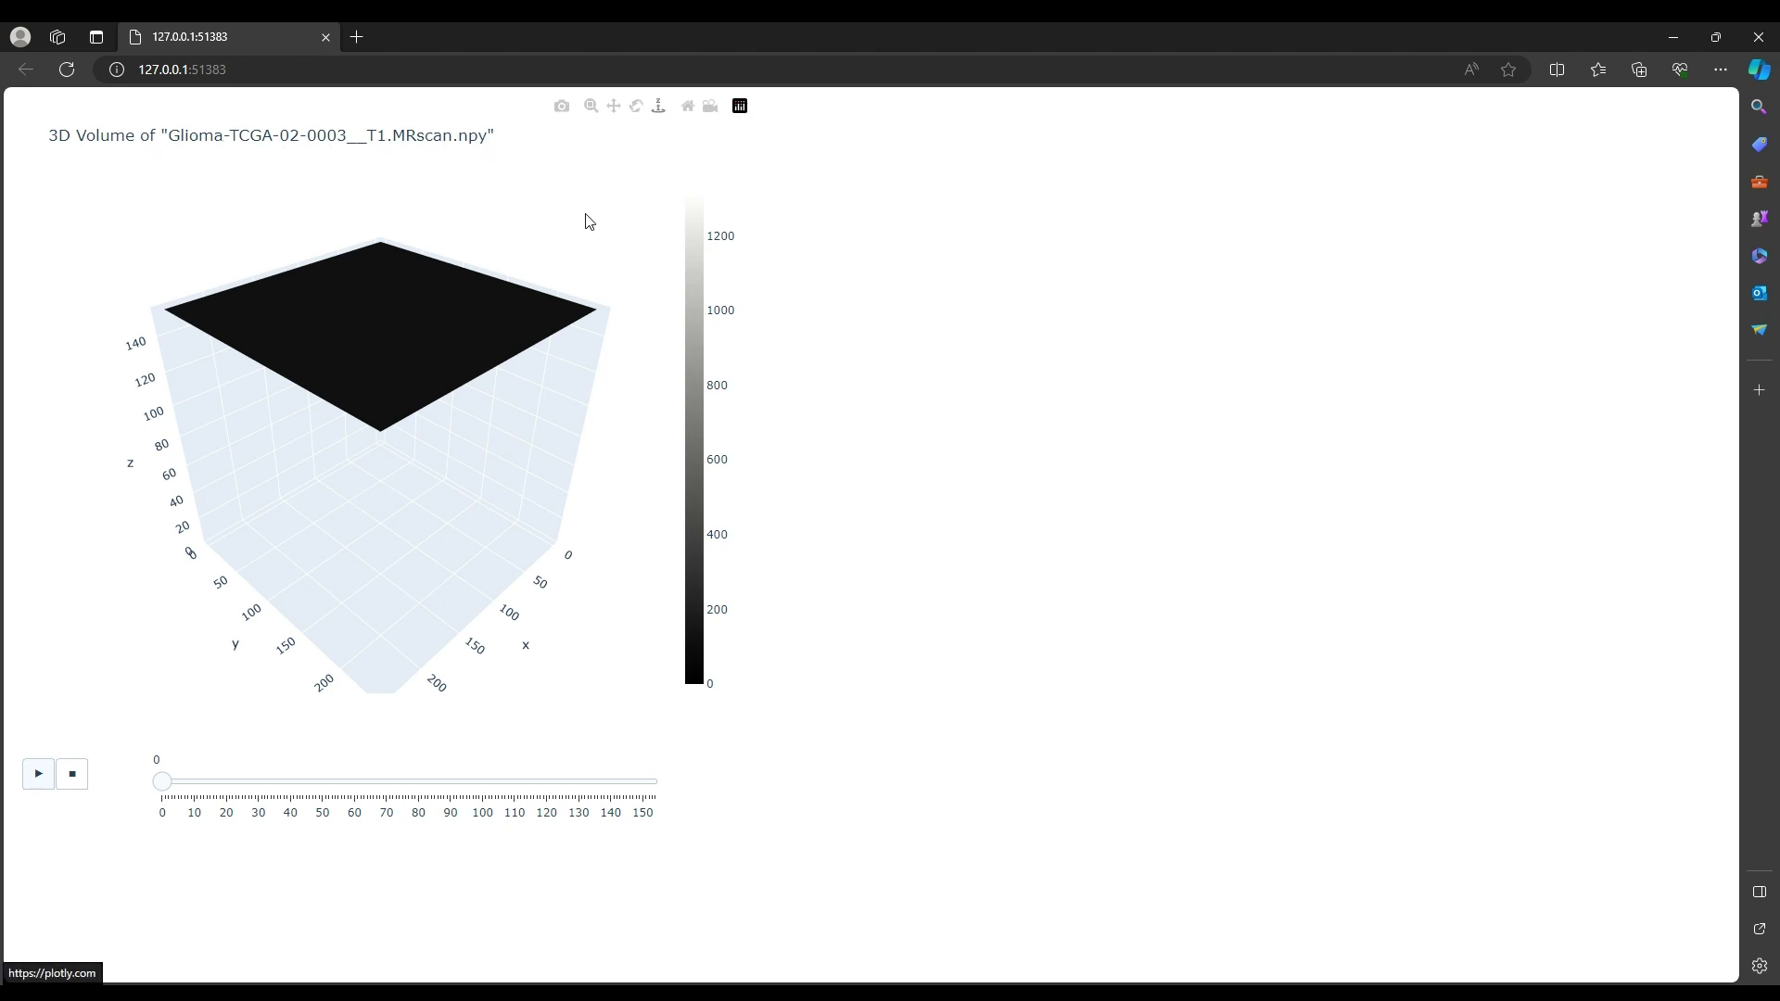
{"action": "left_click_drag", "start_coordinate": [163, 782], "coordinate": [540, 781]}
{"action": "mouse_move", "coordinate": [401, 554]}
{"action": "left_mouse_down"}
{"action": "mouse_move", "coordinate": [377, 306]}
{"action": "mouse_move", "coordinate": [412, 469]}
{"action": "mouse_move", "coordinate": [566, 461]}
{"action": "mouse_move", "coordinate": [382, 493]}
{"action": "mouse_move", "coordinate": [376, 536]}
{"action": "left_mouse_up"}
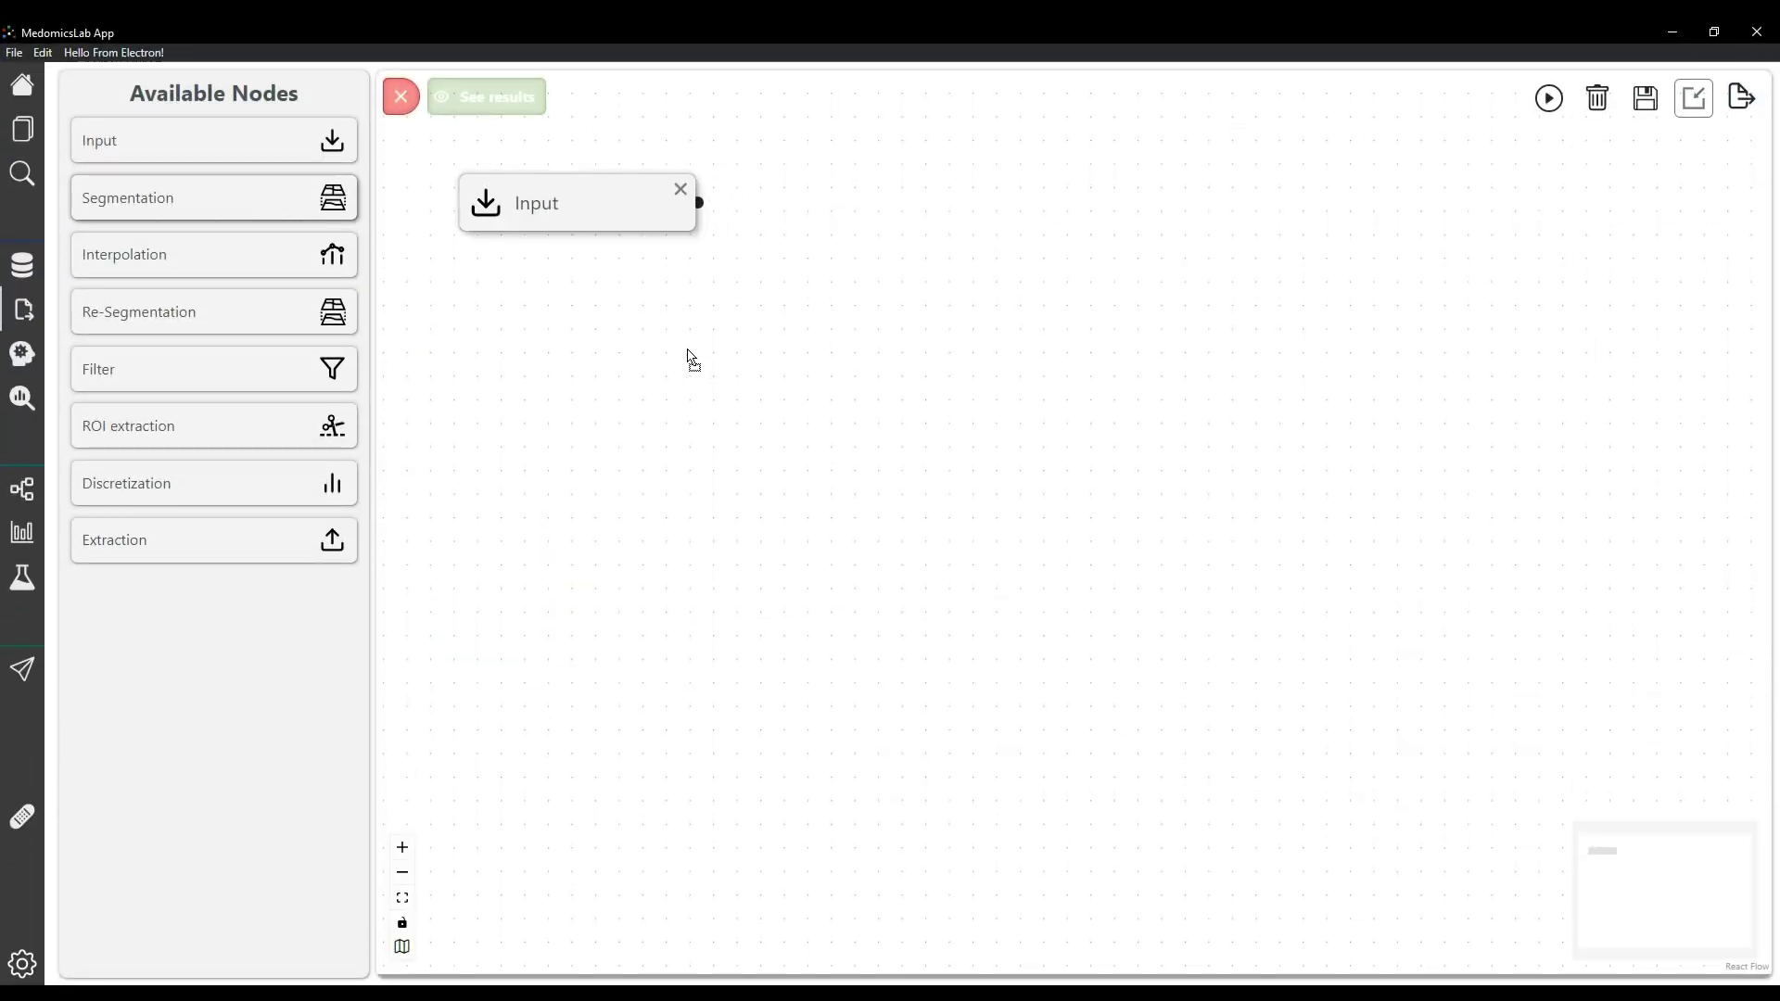
Step: Add a Segmentation node connected to the Input node's output and include the ET, NET and ED regions in it
{"action": "left_click_drag", "start_coordinate": [691, 357], "coordinate": [697, 296]}
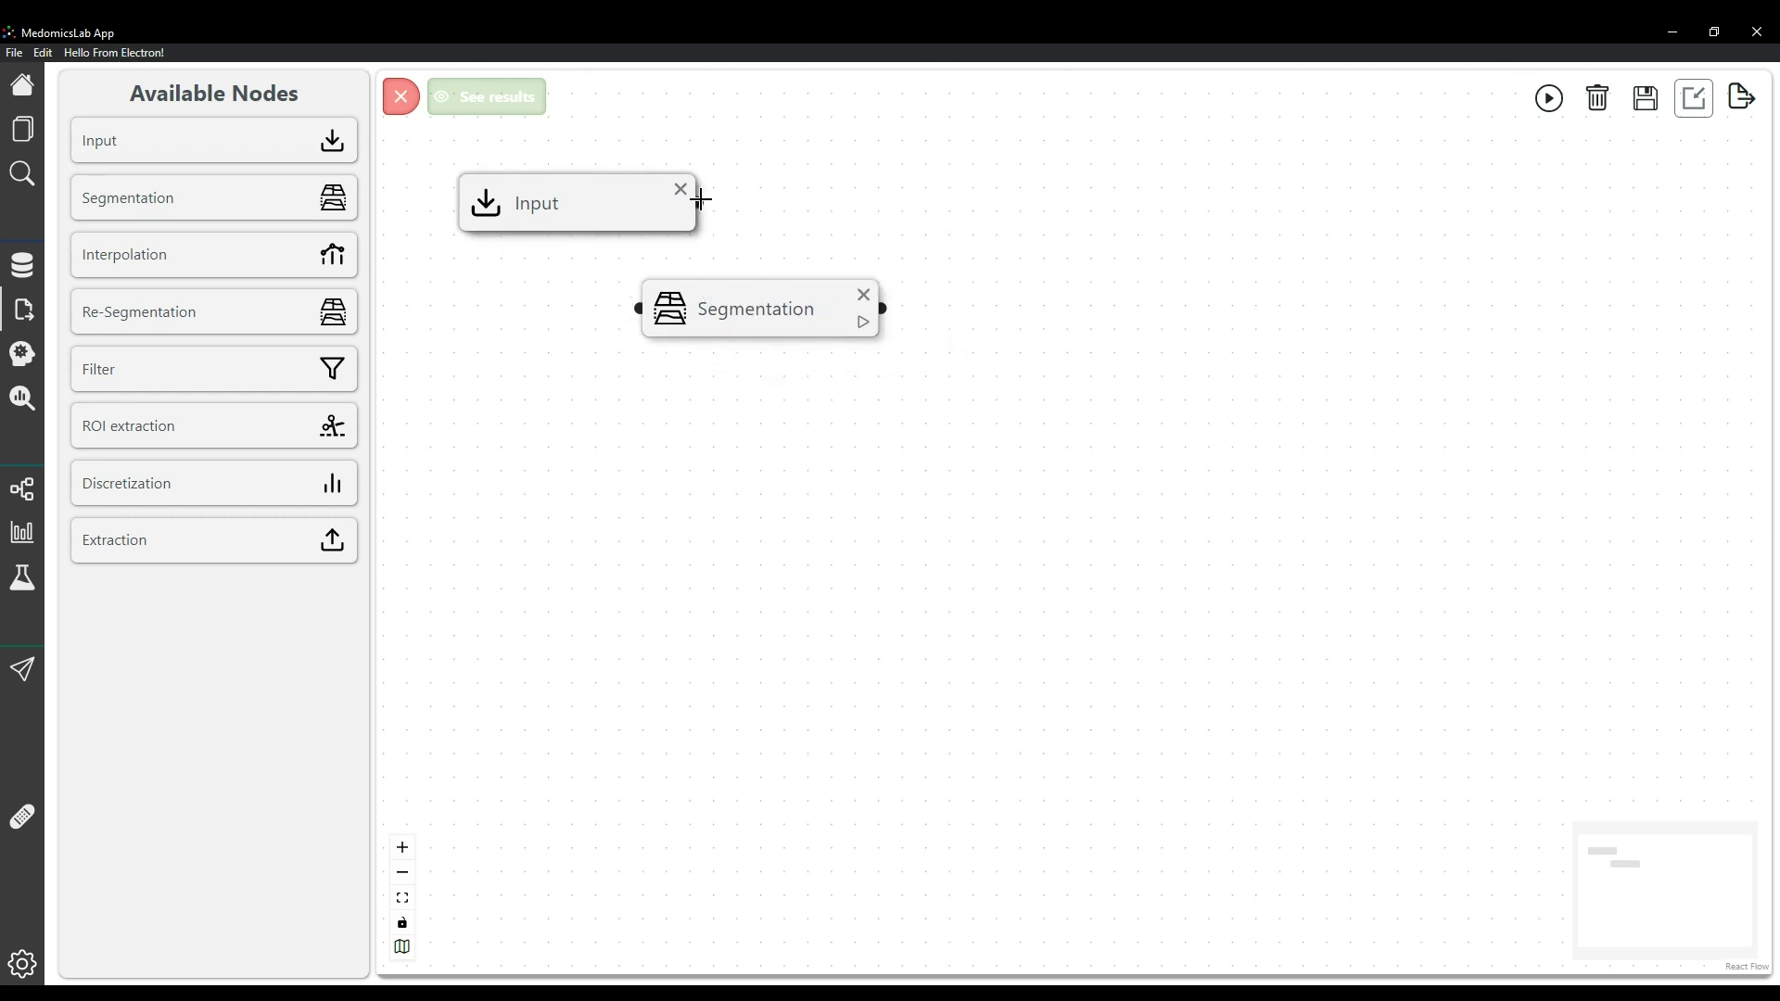
{"action": "left_click_drag", "start_coordinate": [700, 200], "coordinate": [638, 308]}
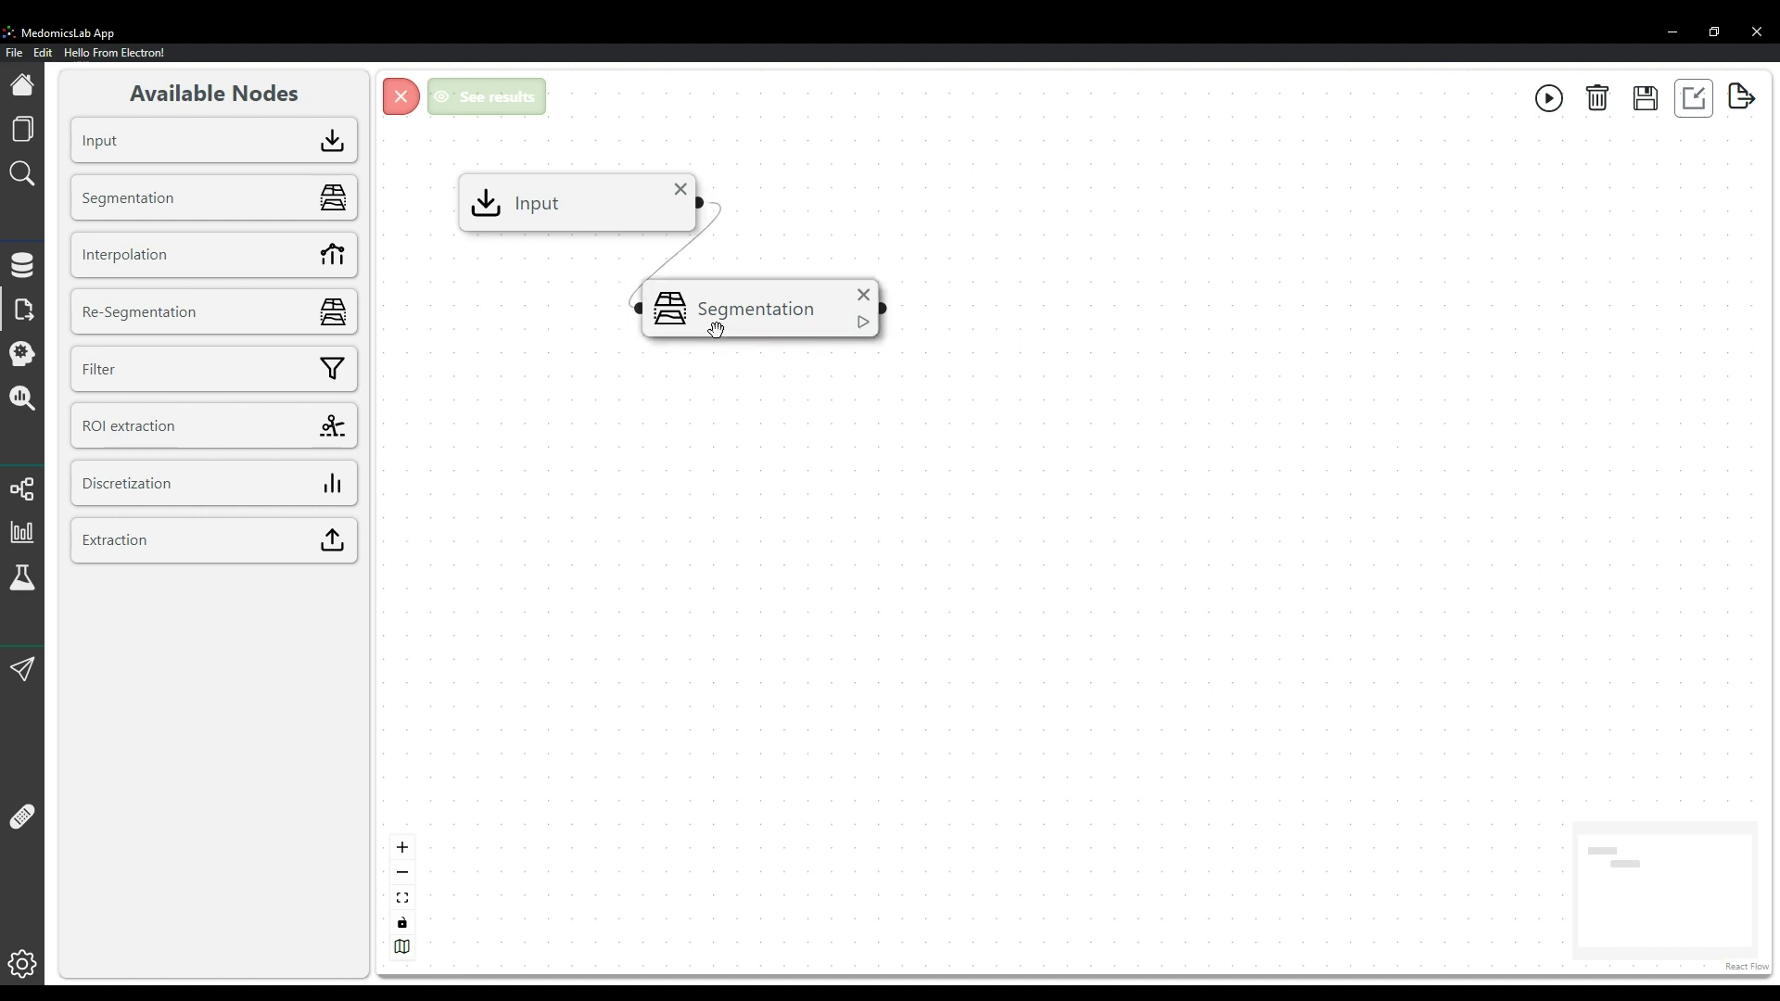
{"action": "left_click", "coordinate": [698, 305]}
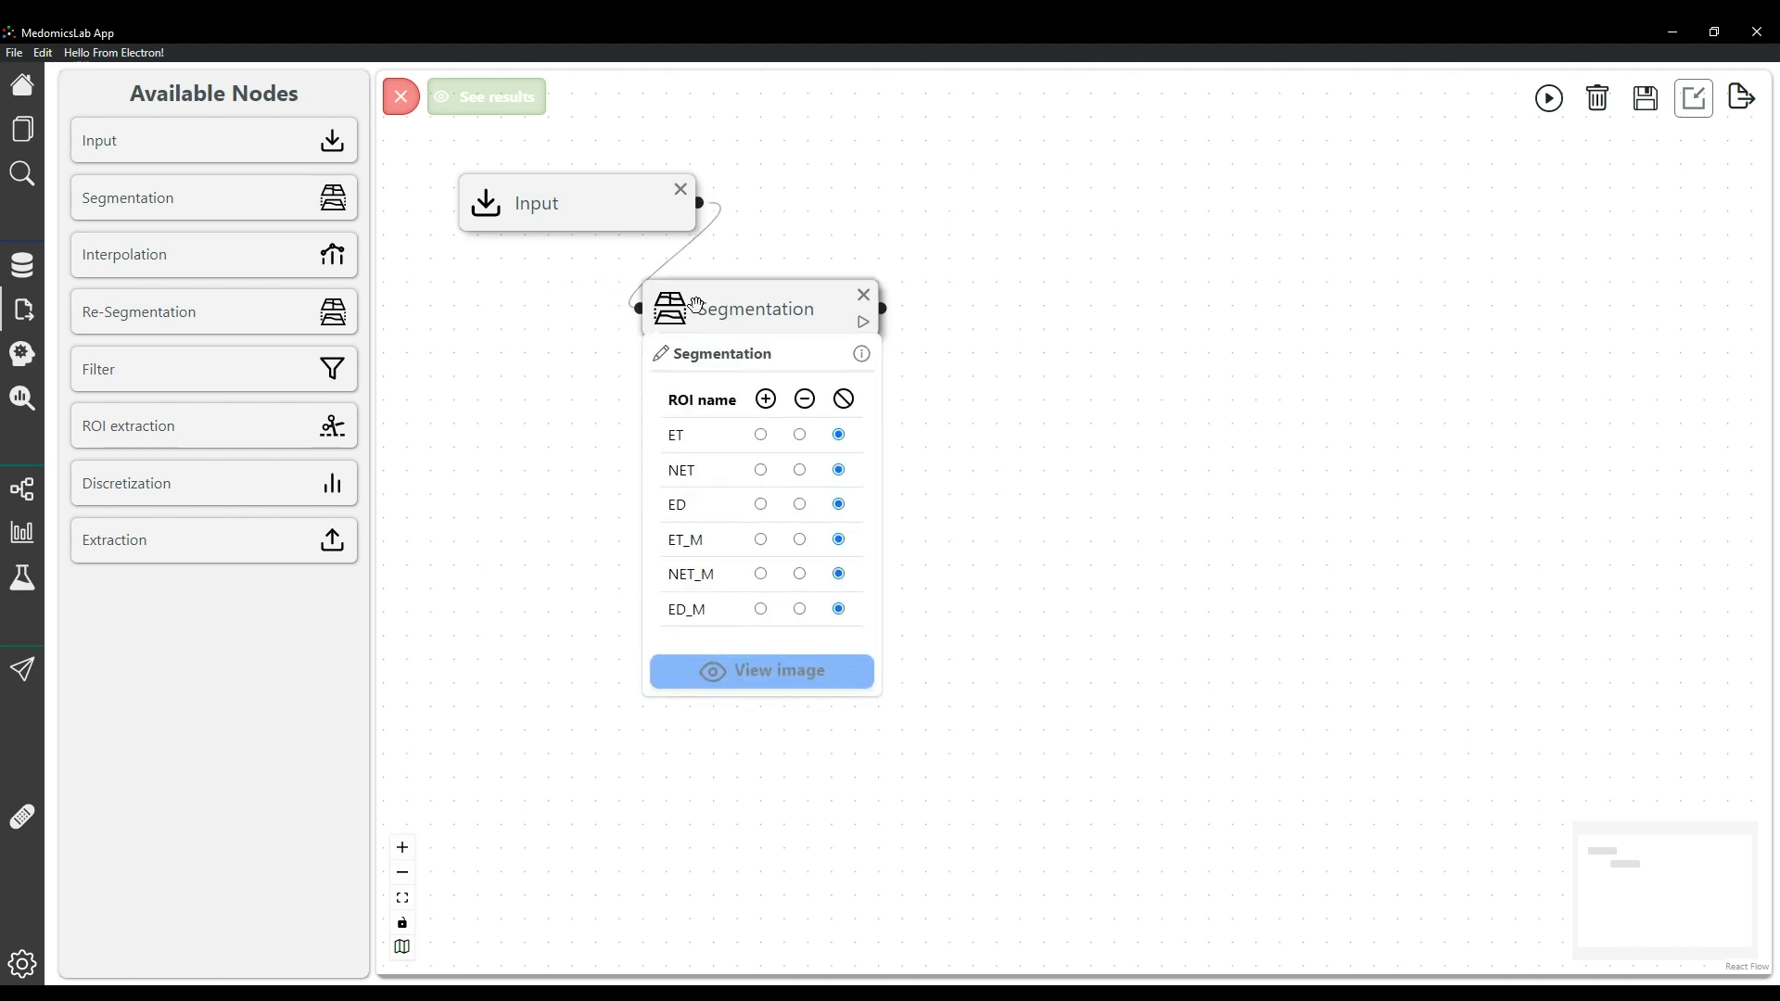
{"action": "left_click_drag", "start_coordinate": [677, 396], "coordinate": [717, 603]}
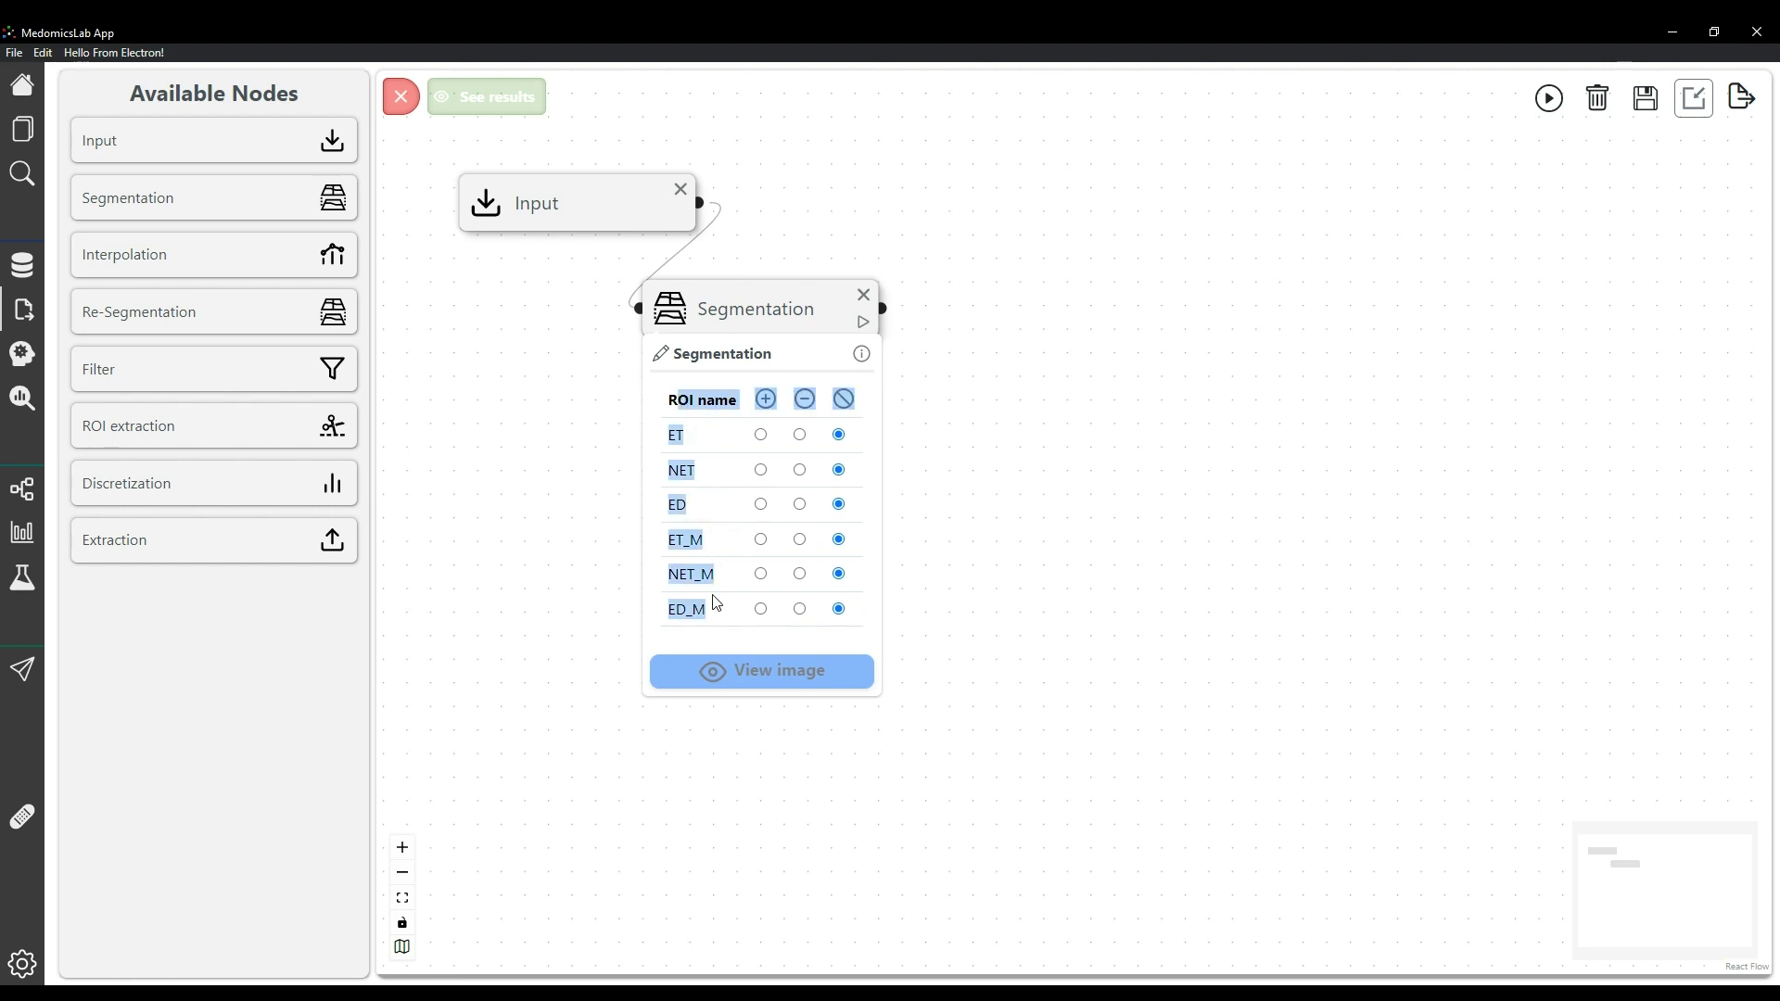
{"action": "left_click", "coordinate": [716, 608]}
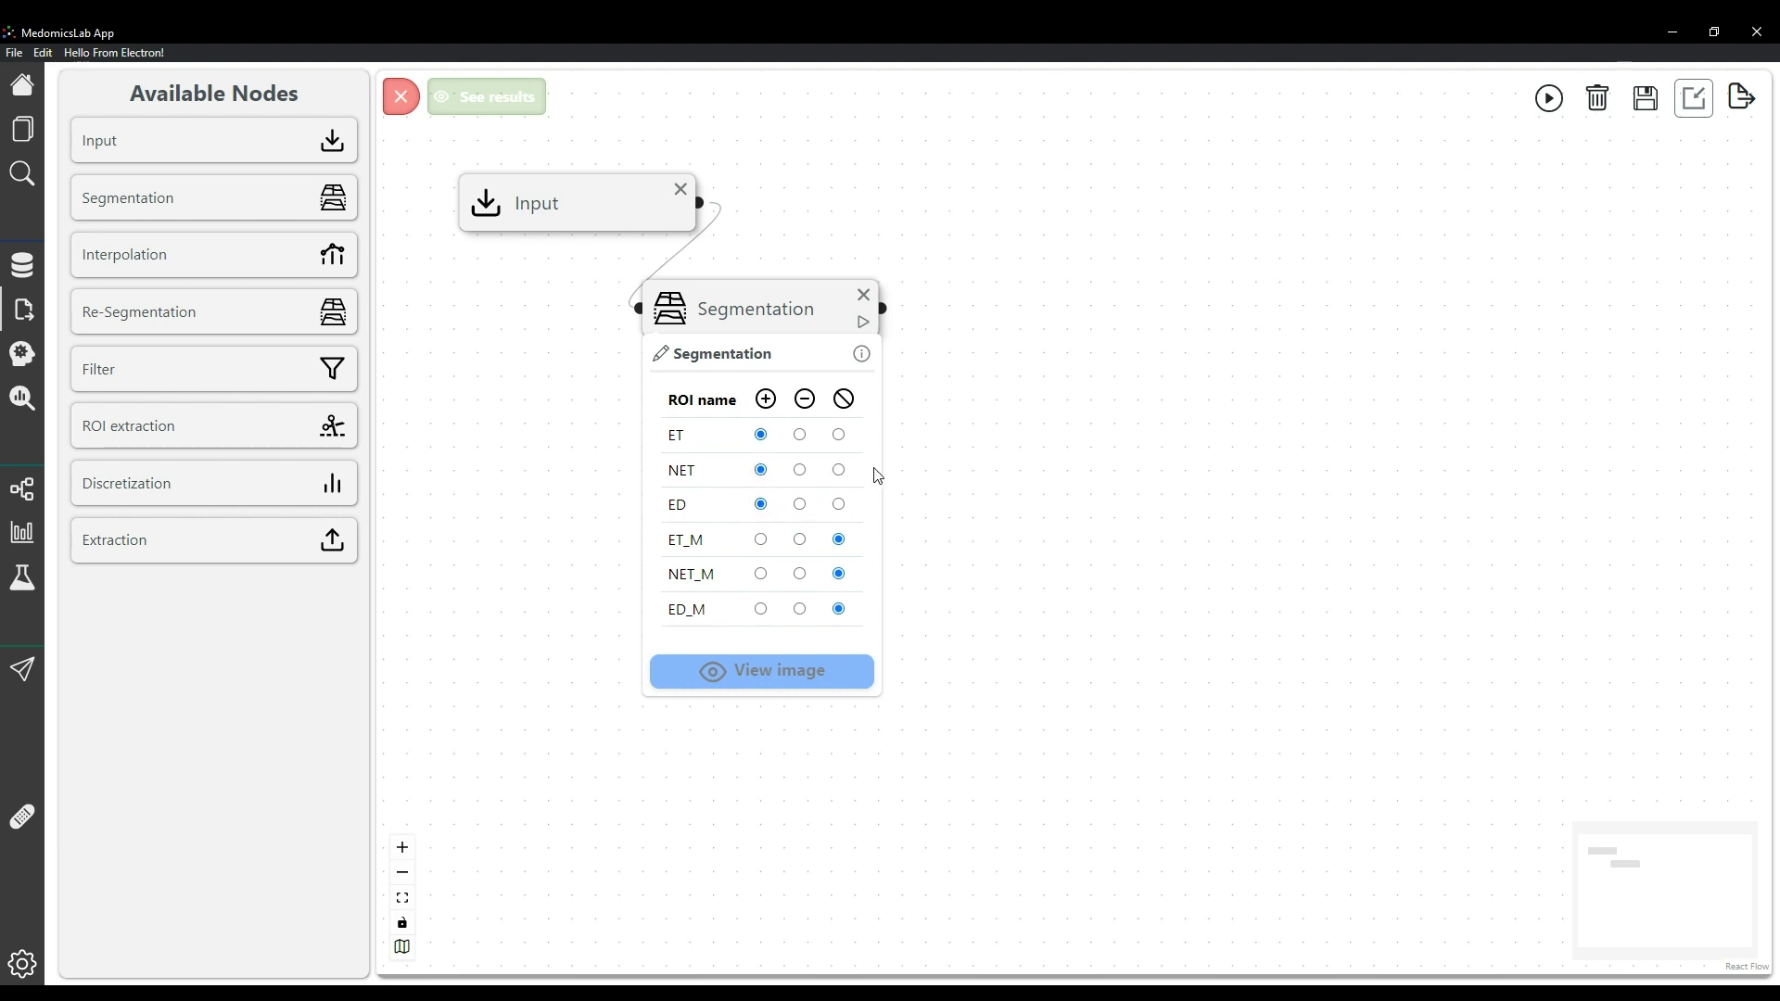
{"action": "left_click", "coordinate": [912, 446]}
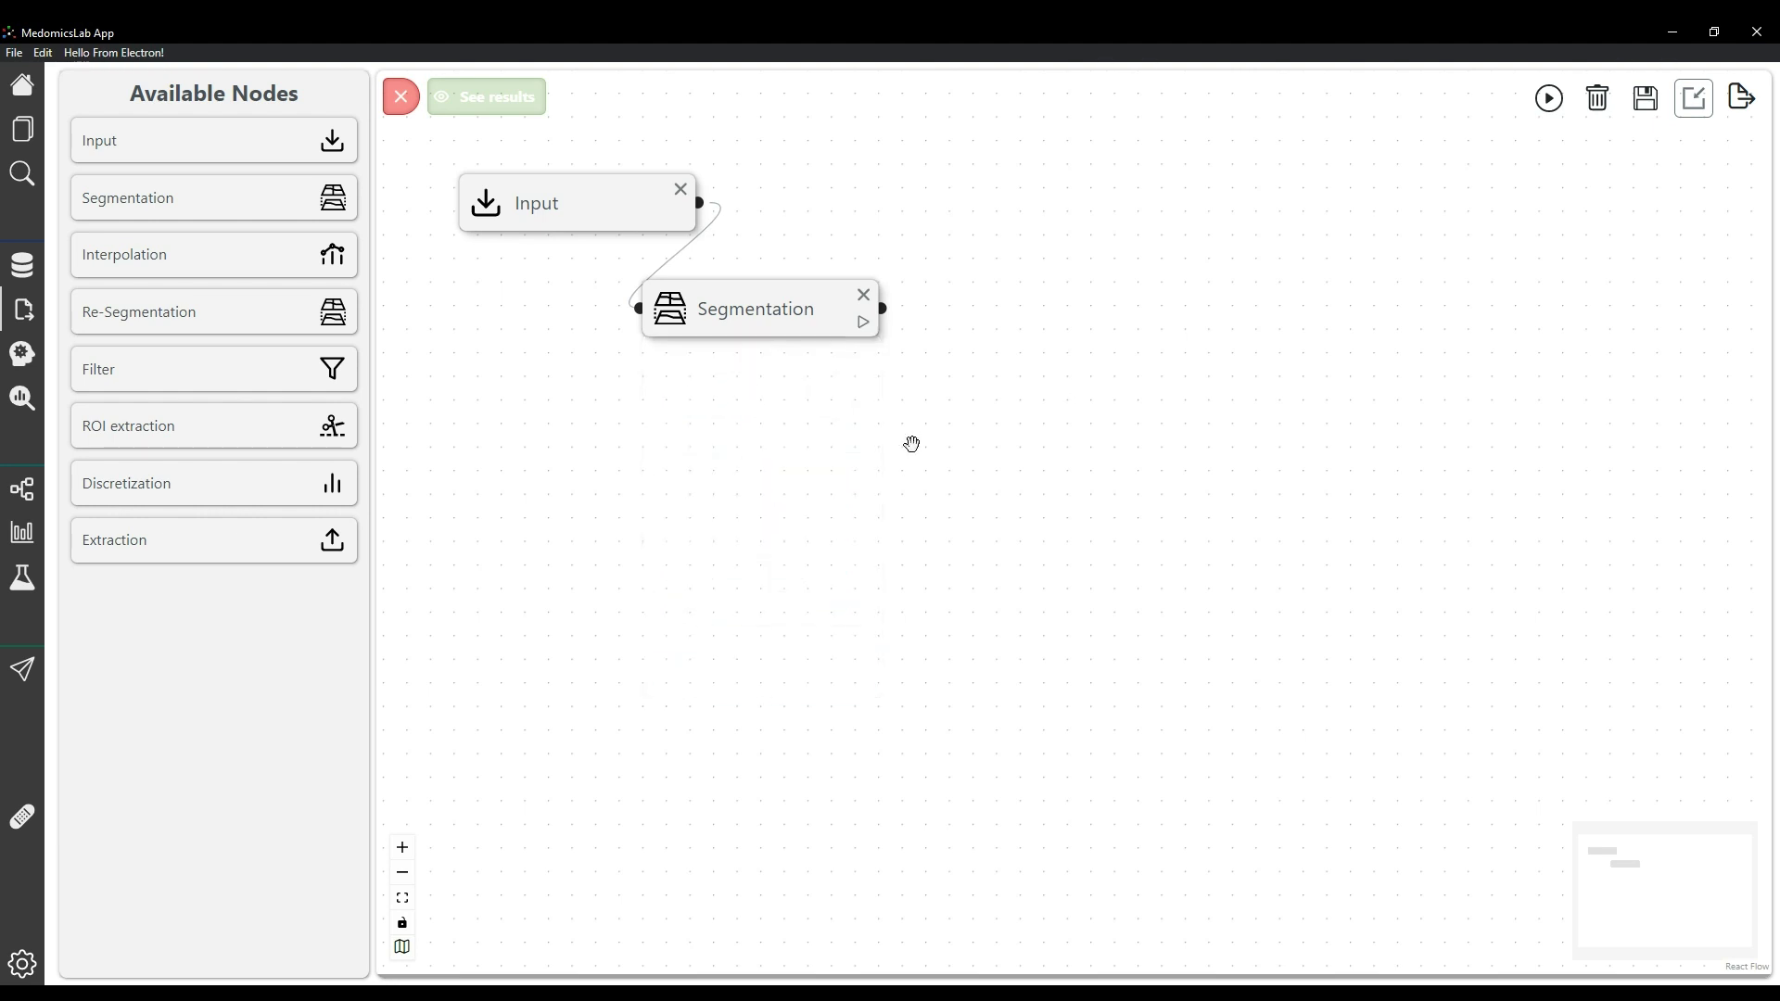
Step: Add an Interpolation node below the Segmentation node and connect the Segmentation output to it
{"action": "left_click_drag", "start_coordinate": [820, 422], "coordinate": [872, 401]}
{"action": "left_click_drag", "start_coordinate": [882, 308], "coordinate": [769, 402]}
Step: Examine the Interpolation node's voxel sizes, volume and ROI interpolation methods, and rounding values
{"action": "left_click", "coordinate": [814, 411]}
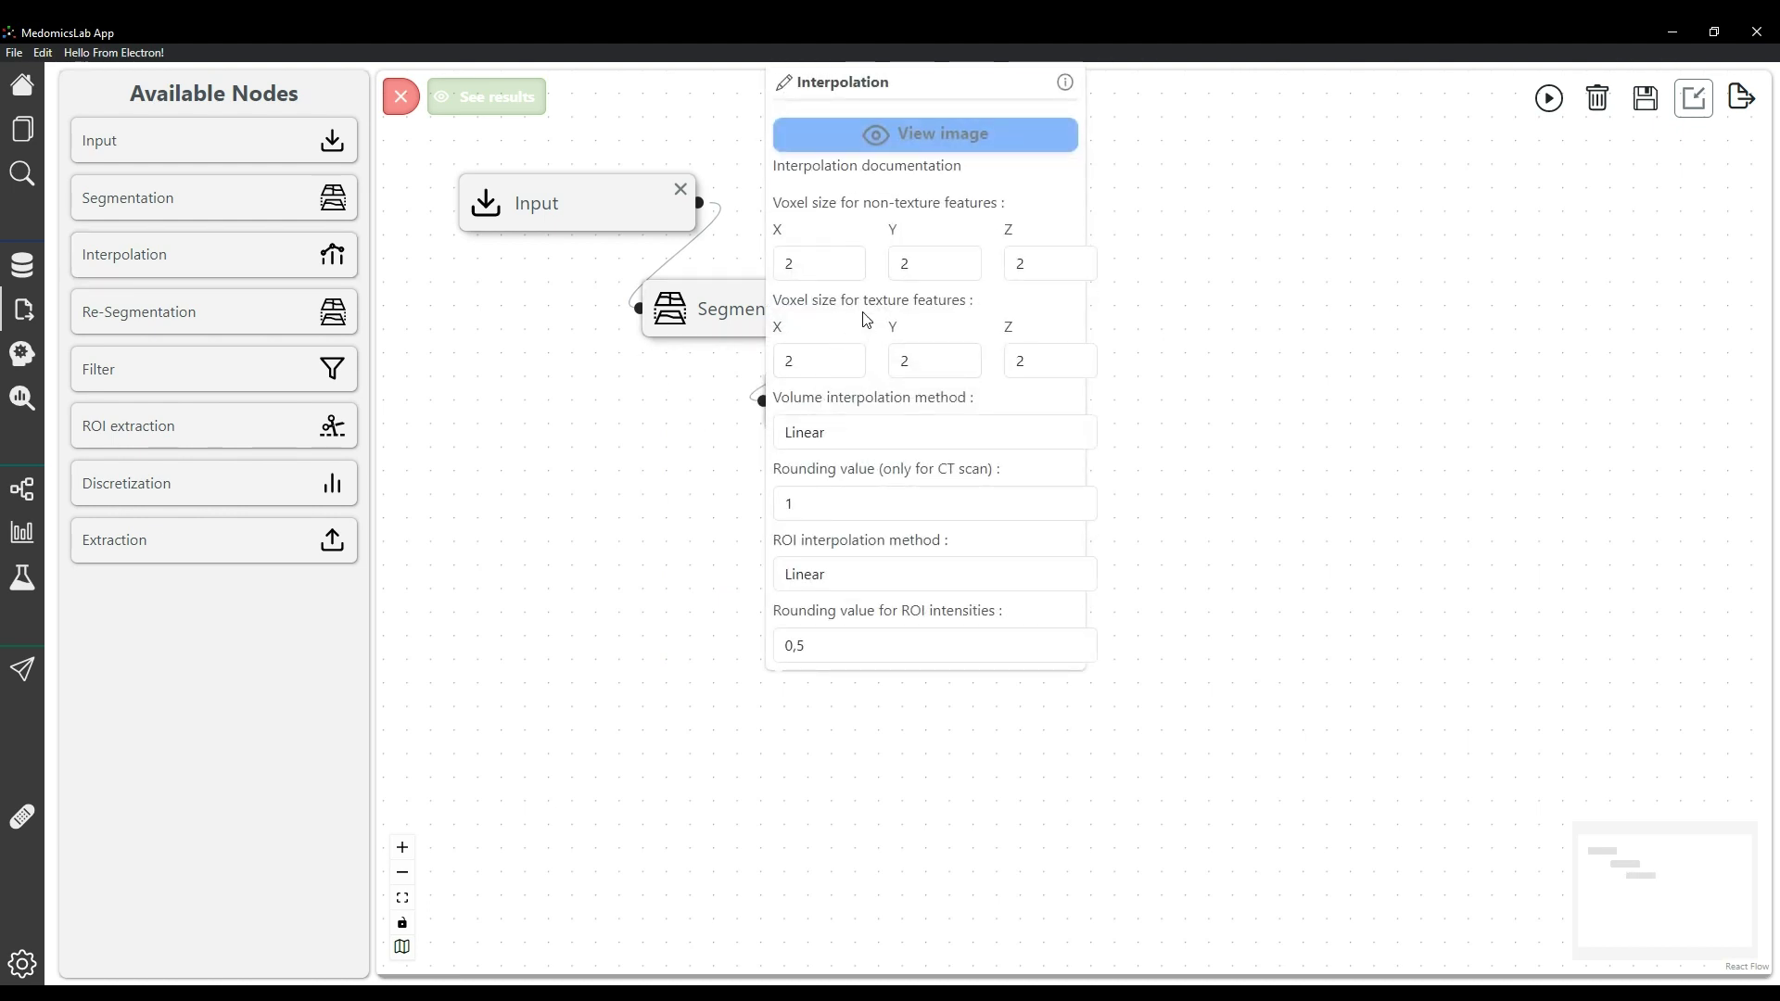
{"action": "left_click_drag", "start_coordinate": [796, 215], "coordinate": [999, 207]}
{"action": "left_click_drag", "start_coordinate": [799, 303], "coordinate": [961, 303]}
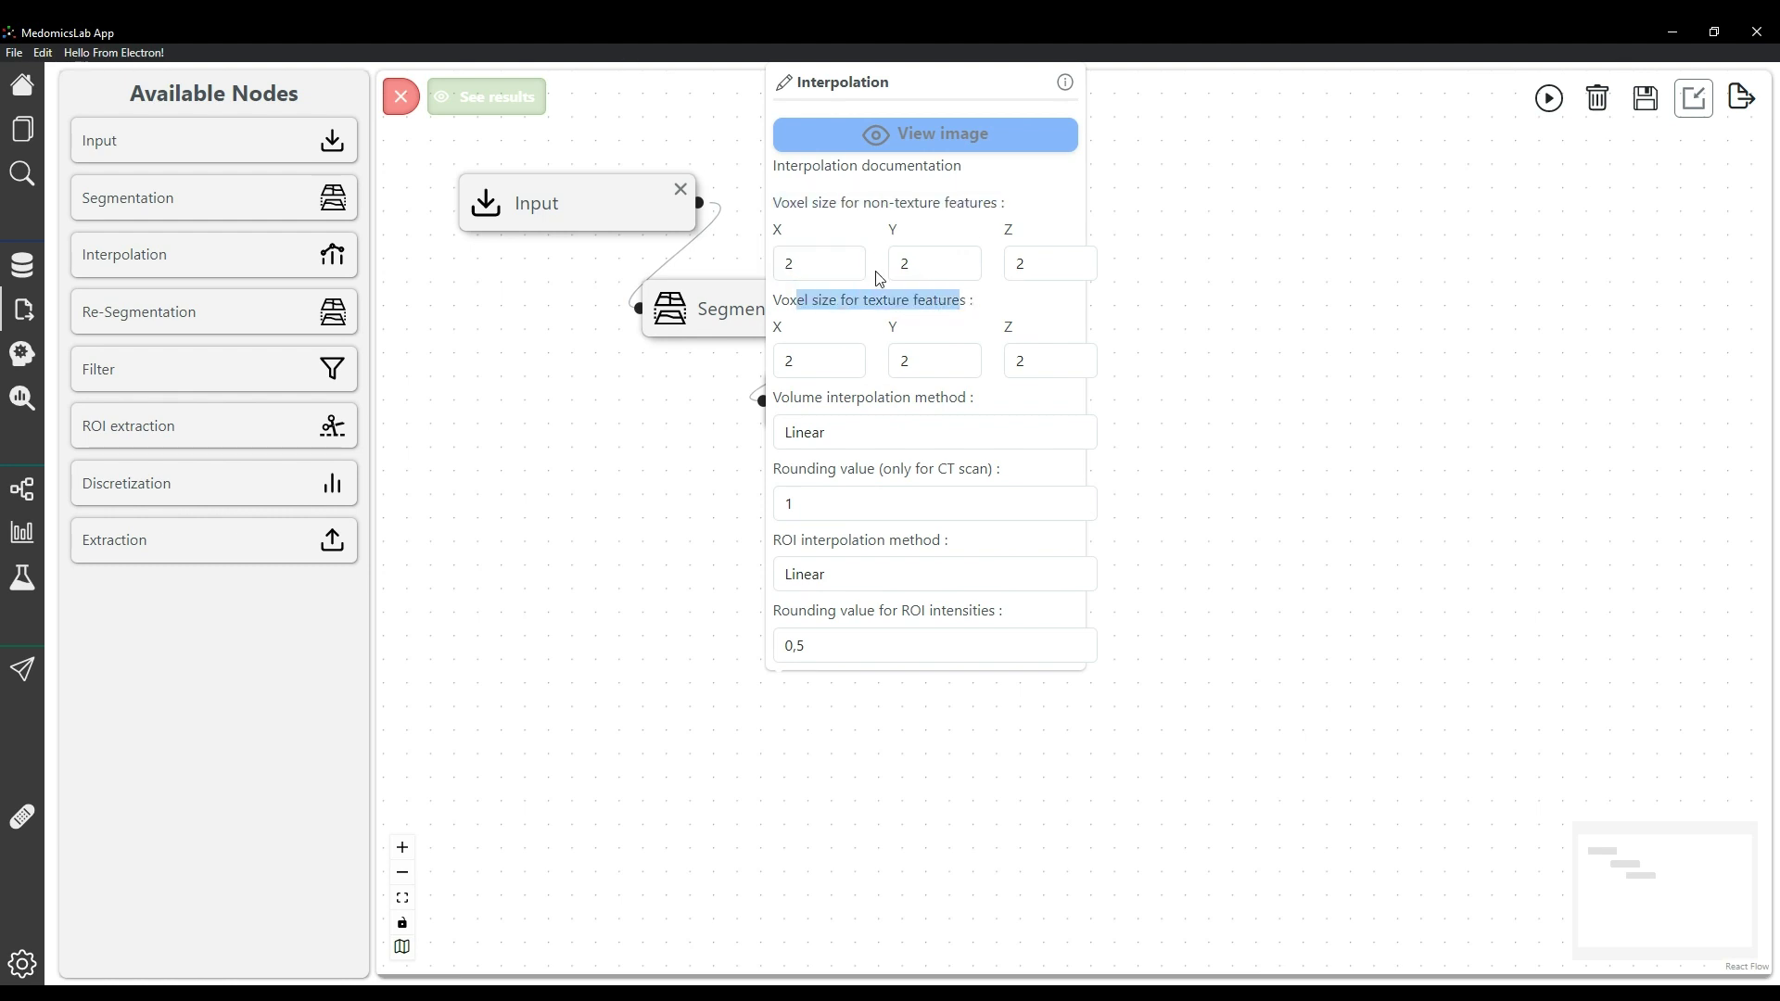
{"action": "left_click", "coordinate": [848, 264]}
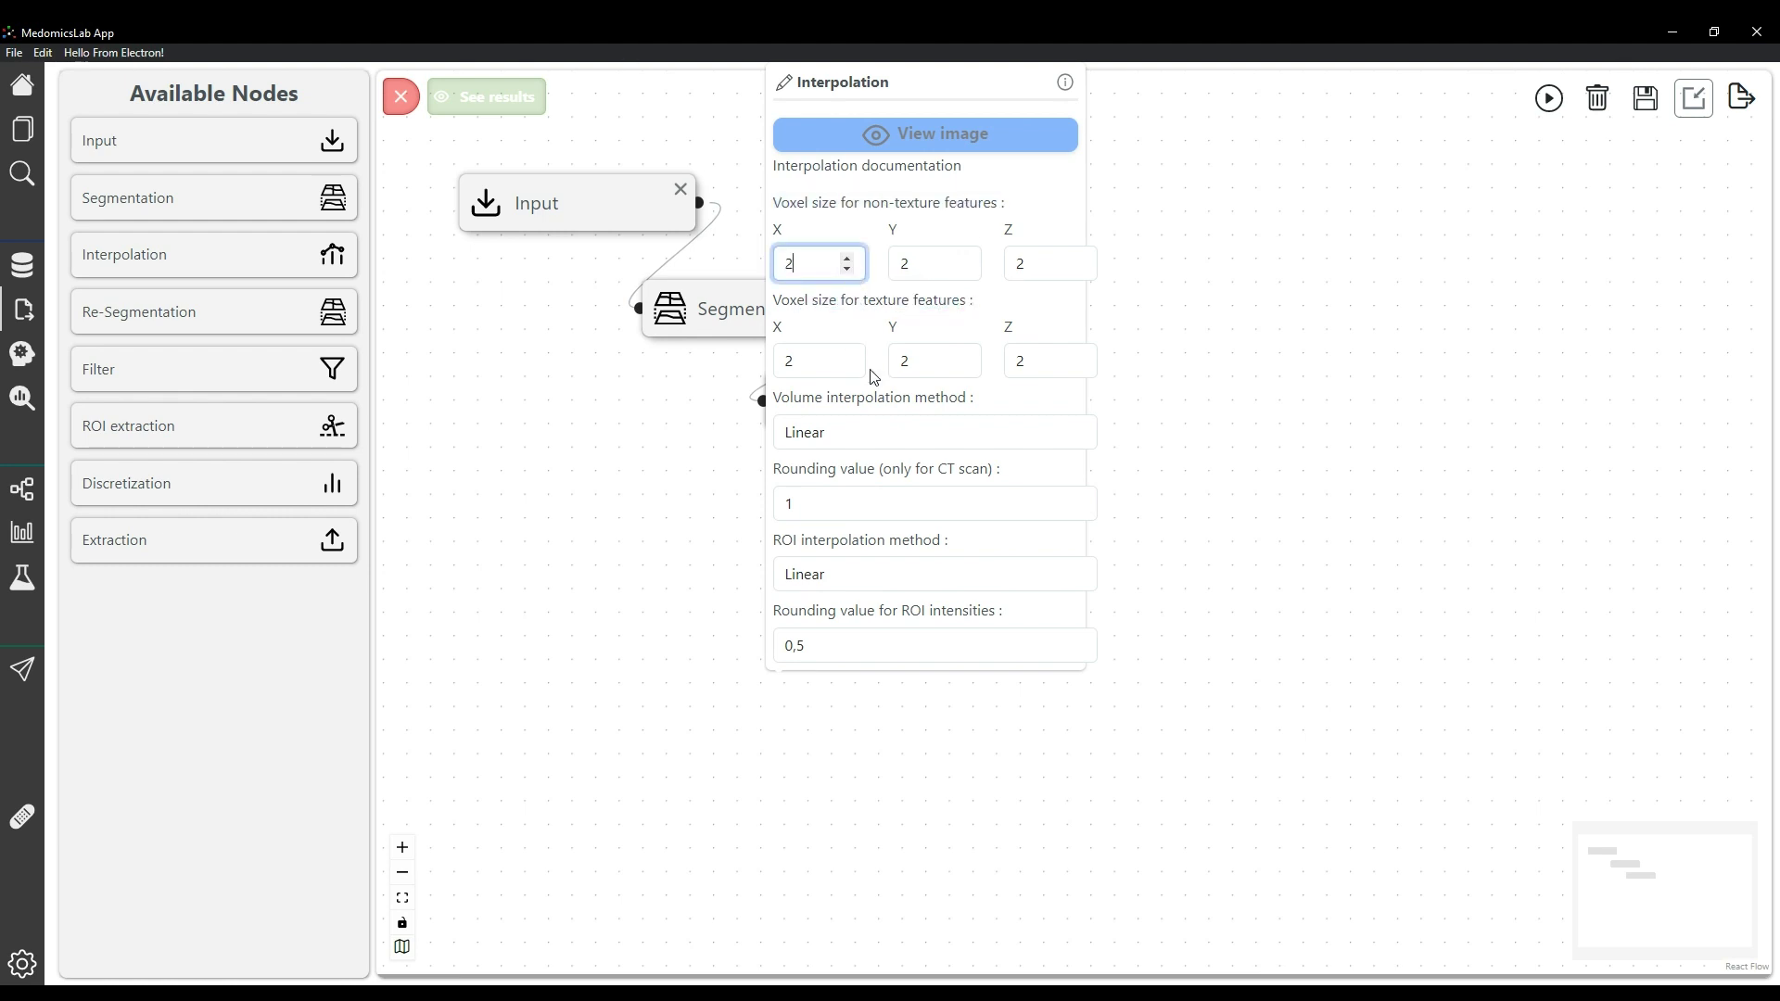
{"action": "left_click", "coordinate": [889, 431]}
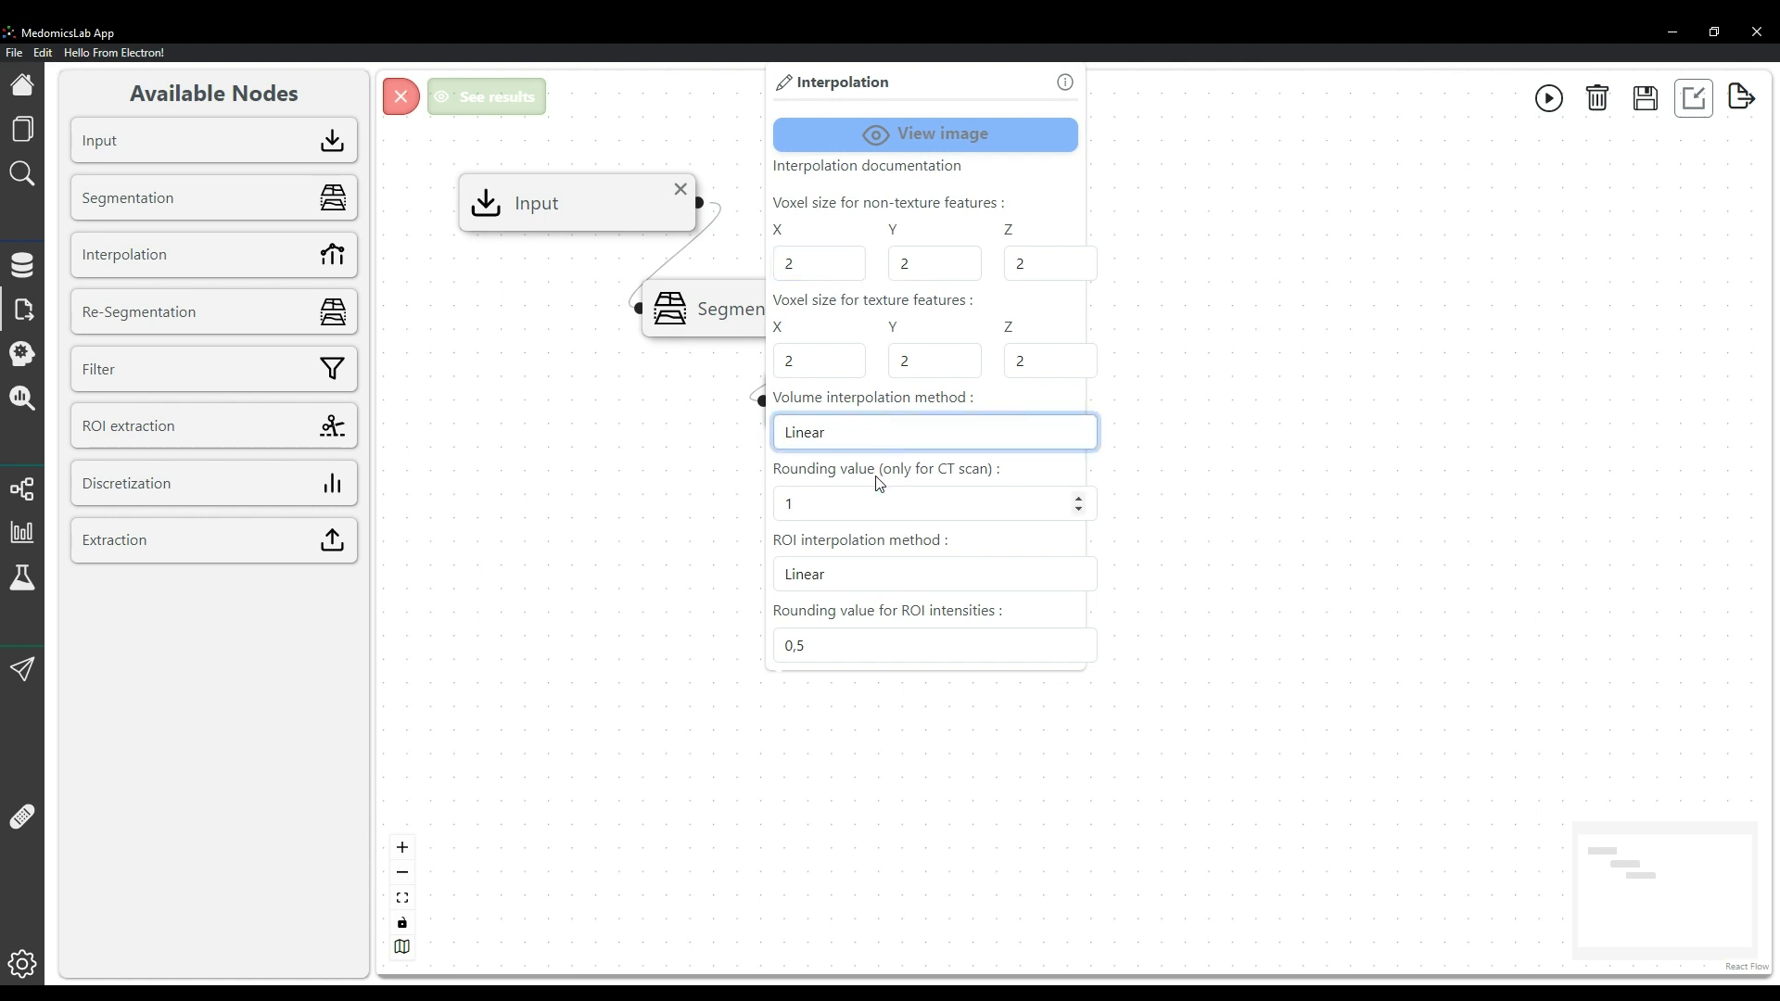
{"action": "left_click", "coordinate": [809, 504]}
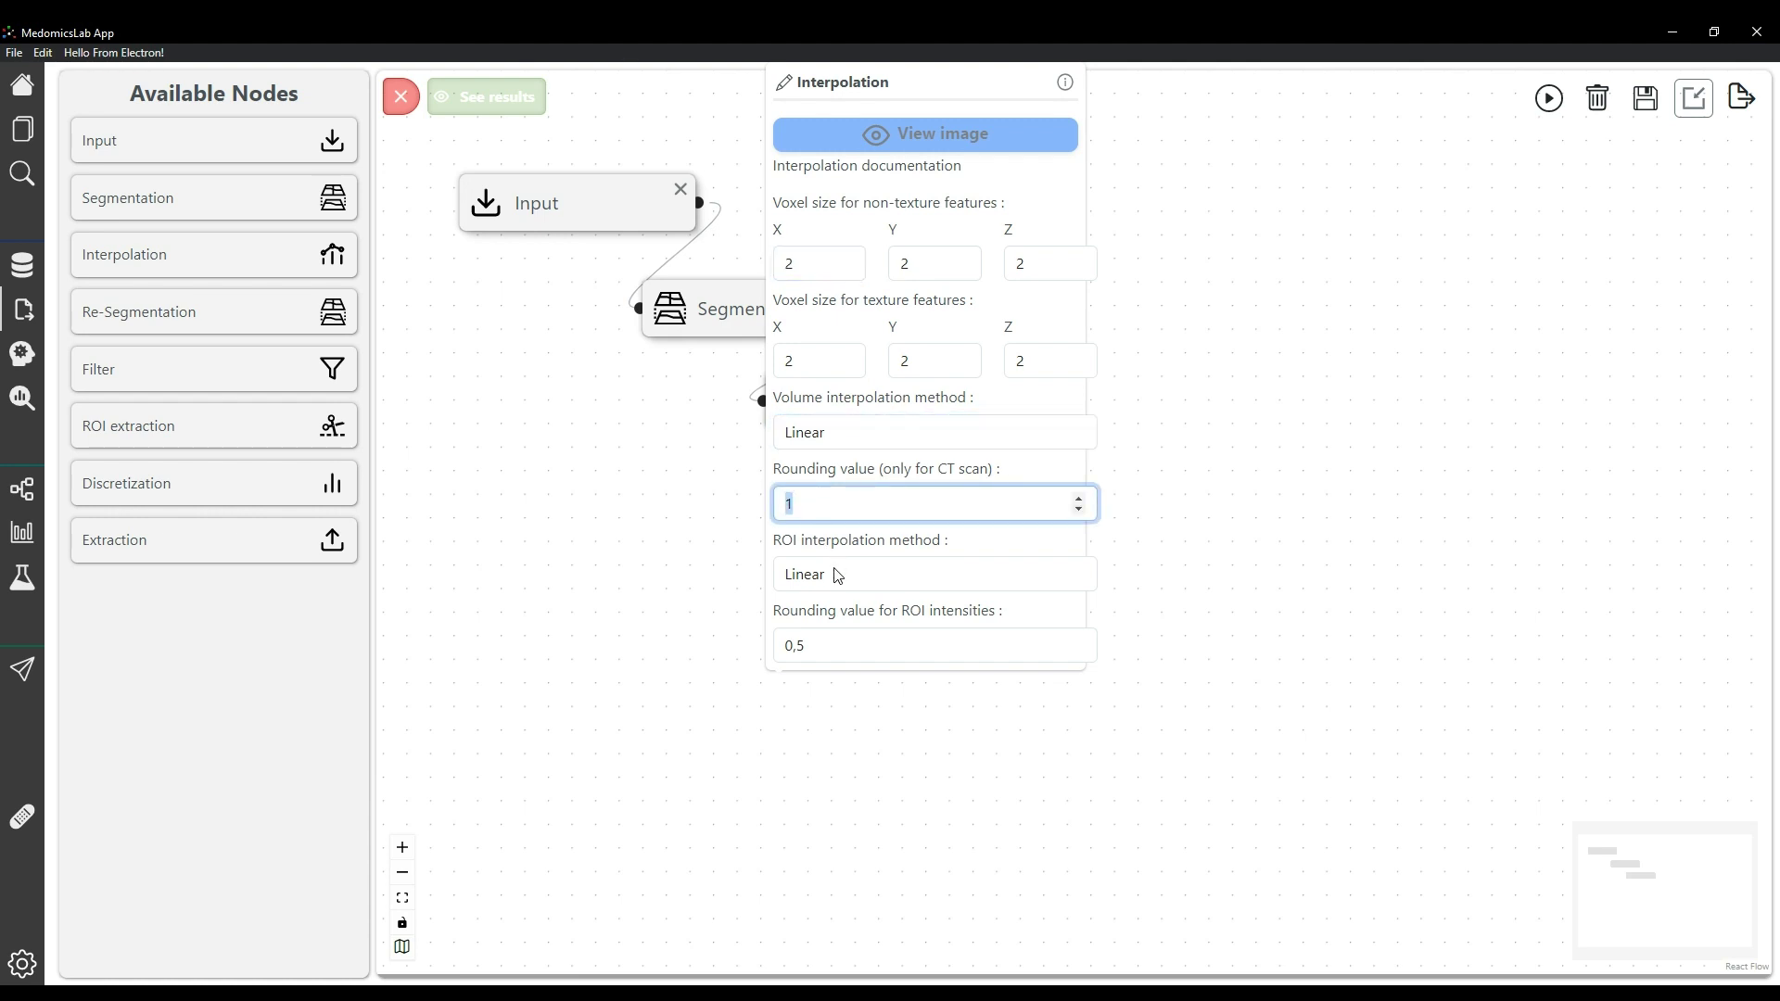
{"action": "left_click", "coordinate": [782, 644]}
{"action": "left_click_drag", "start_coordinate": [782, 620], "coordinate": [978, 609]}
{"action": "left_click", "coordinate": [700, 577]}
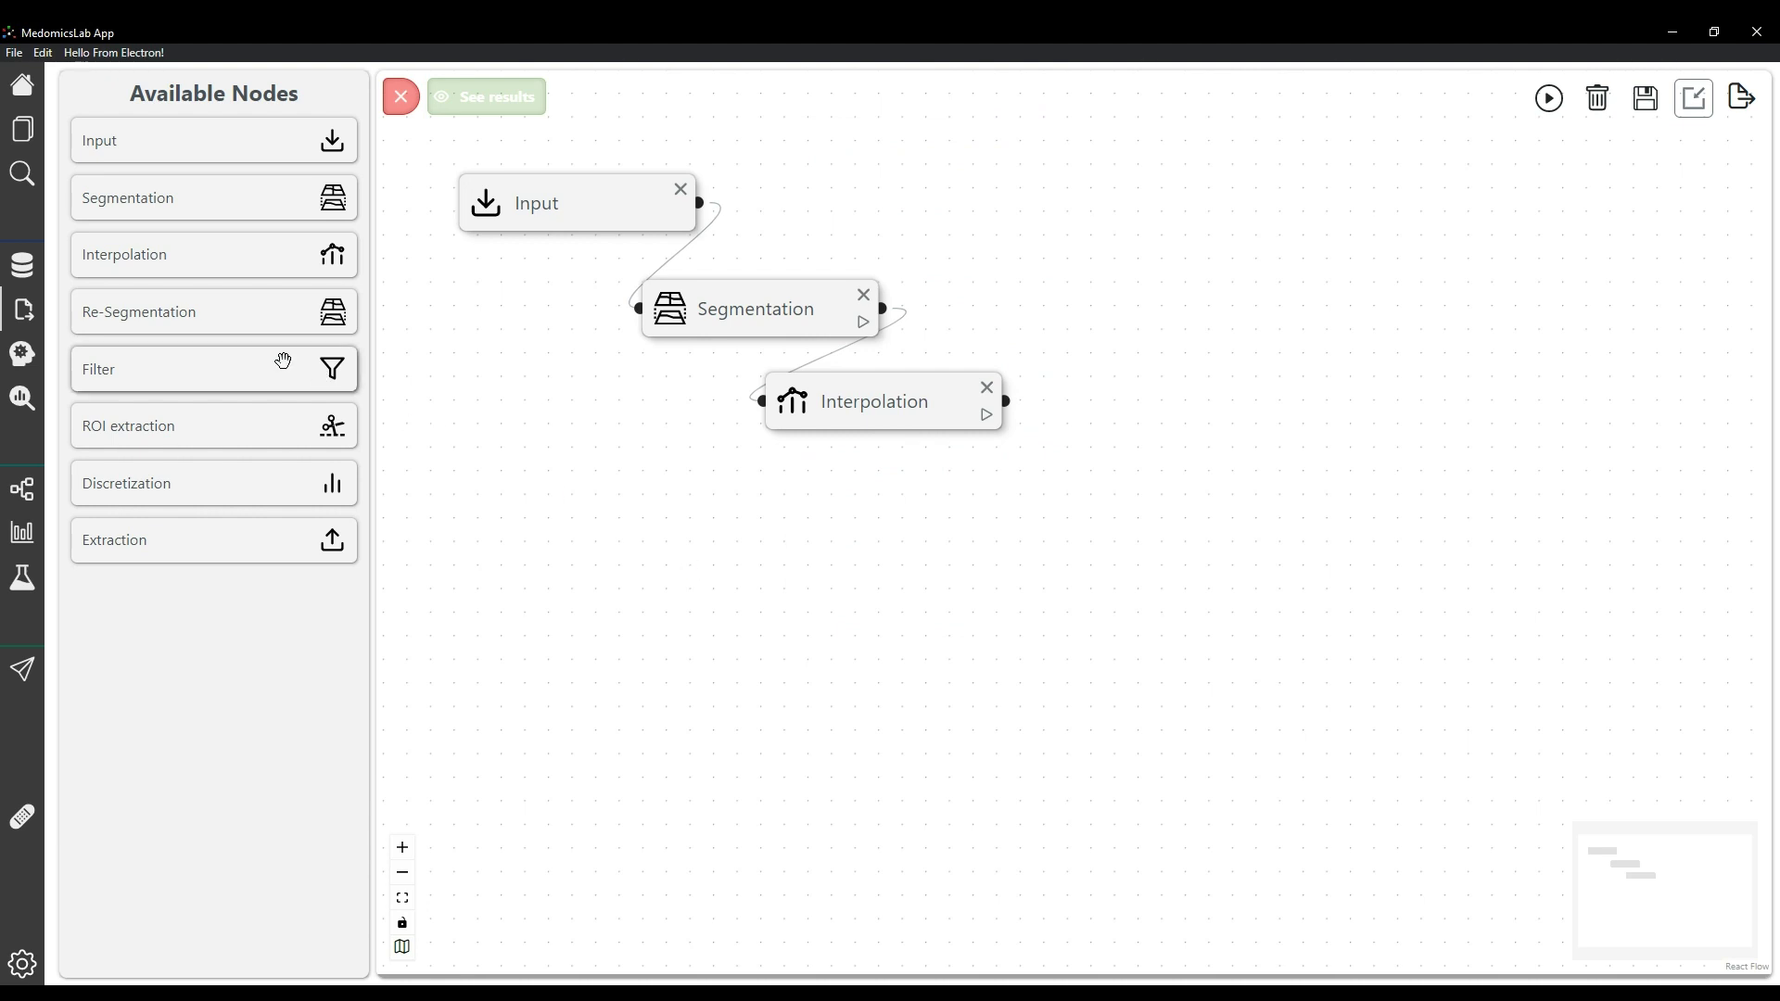
Step: Add a Re-Segmentation node connected to the Interpolation output and check its range and outlier settings
{"action": "left_click_drag", "start_coordinate": [909, 519], "coordinate": [955, 501]}
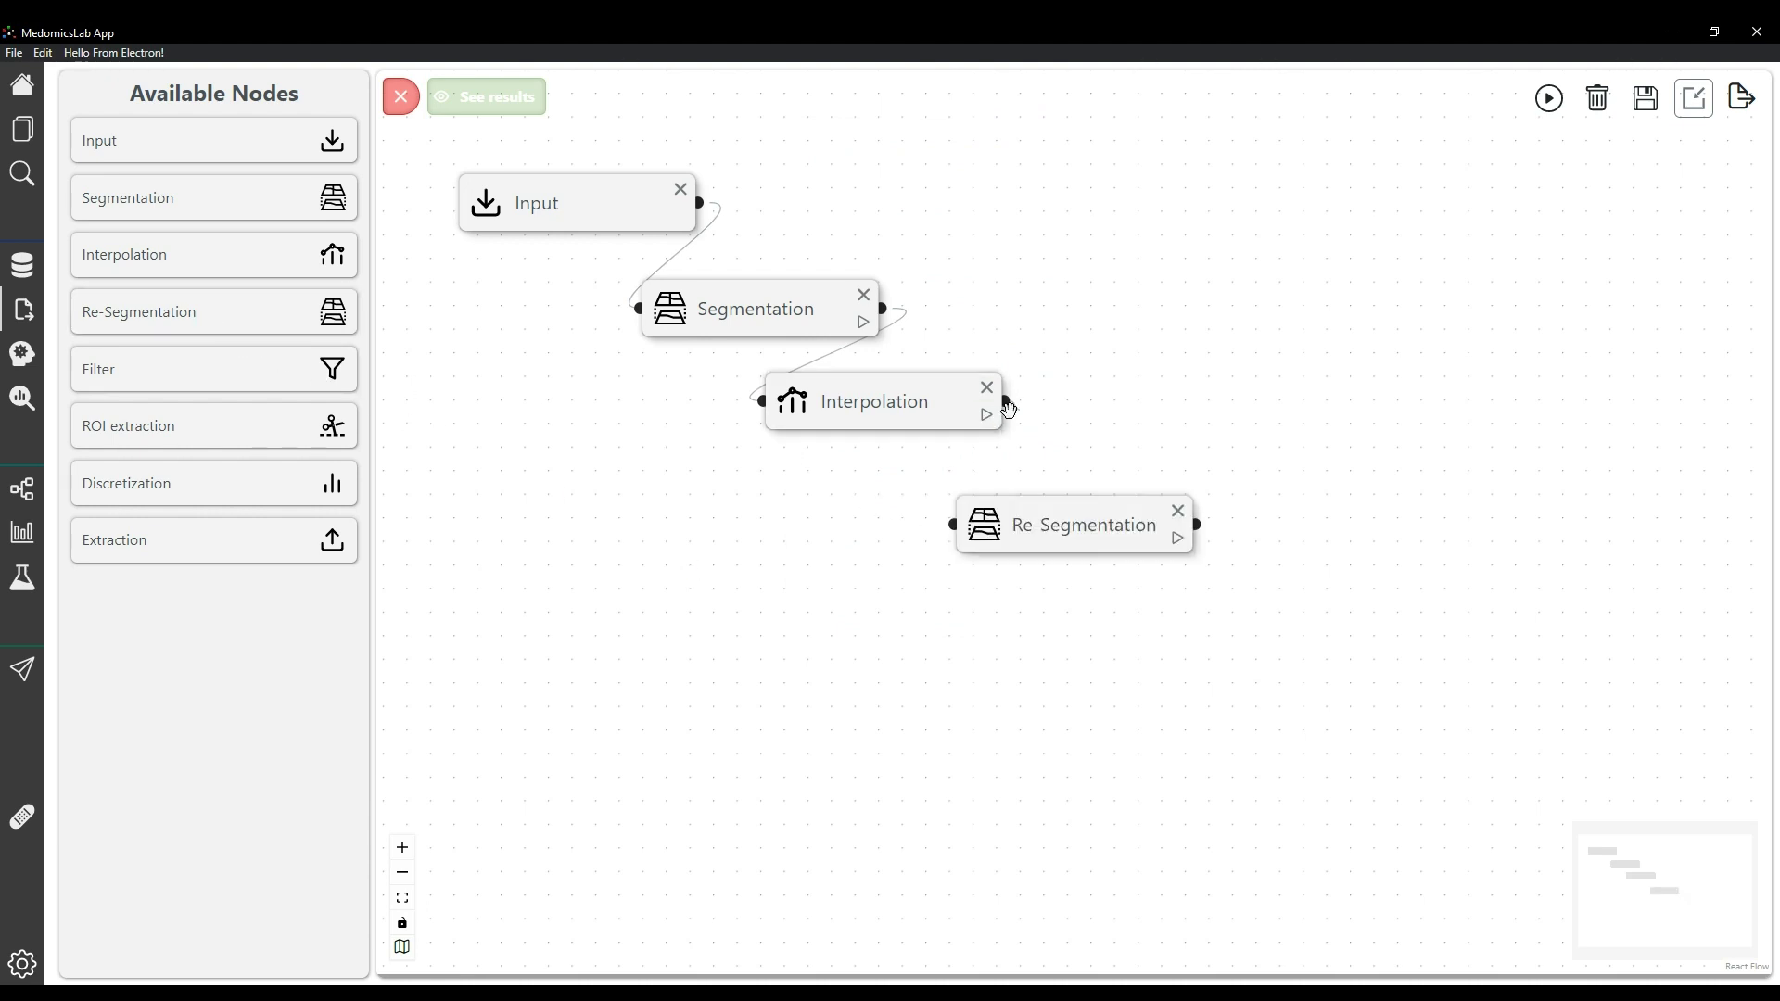
{"action": "left_click_drag", "start_coordinate": [1006, 401], "coordinate": [936, 489]}
{"action": "left_click", "coordinate": [963, 493]}
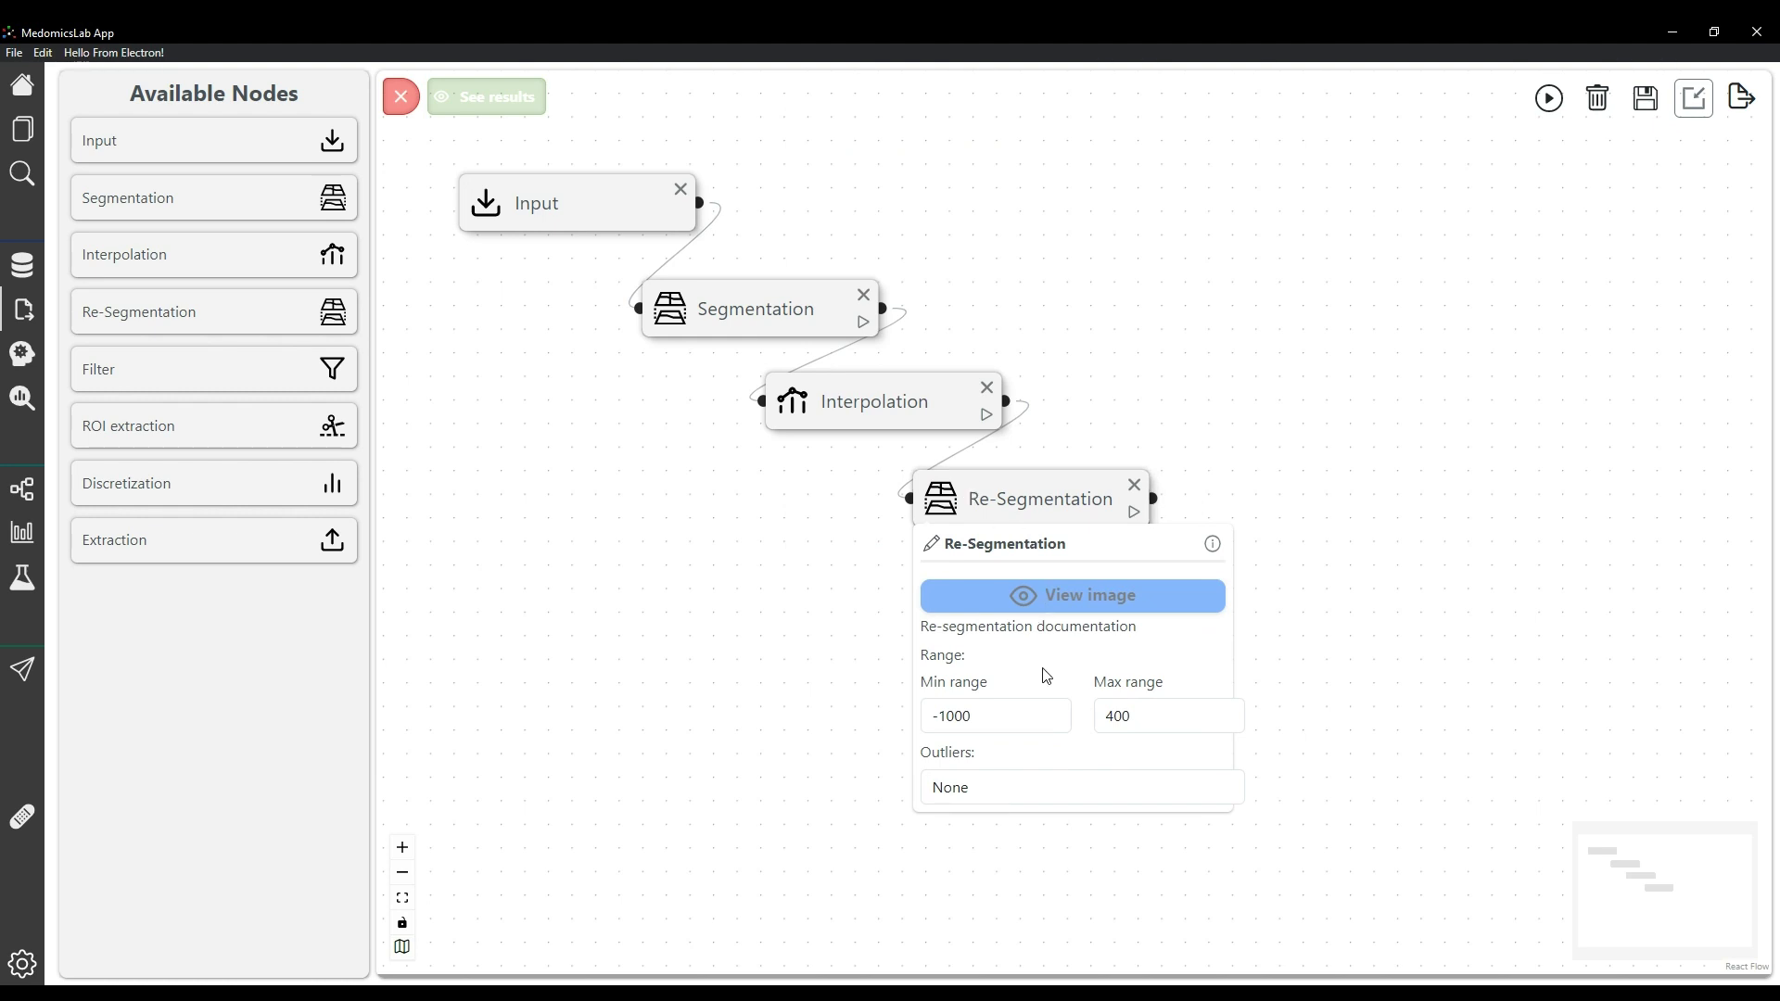
{"action": "left_click", "coordinate": [978, 791]}
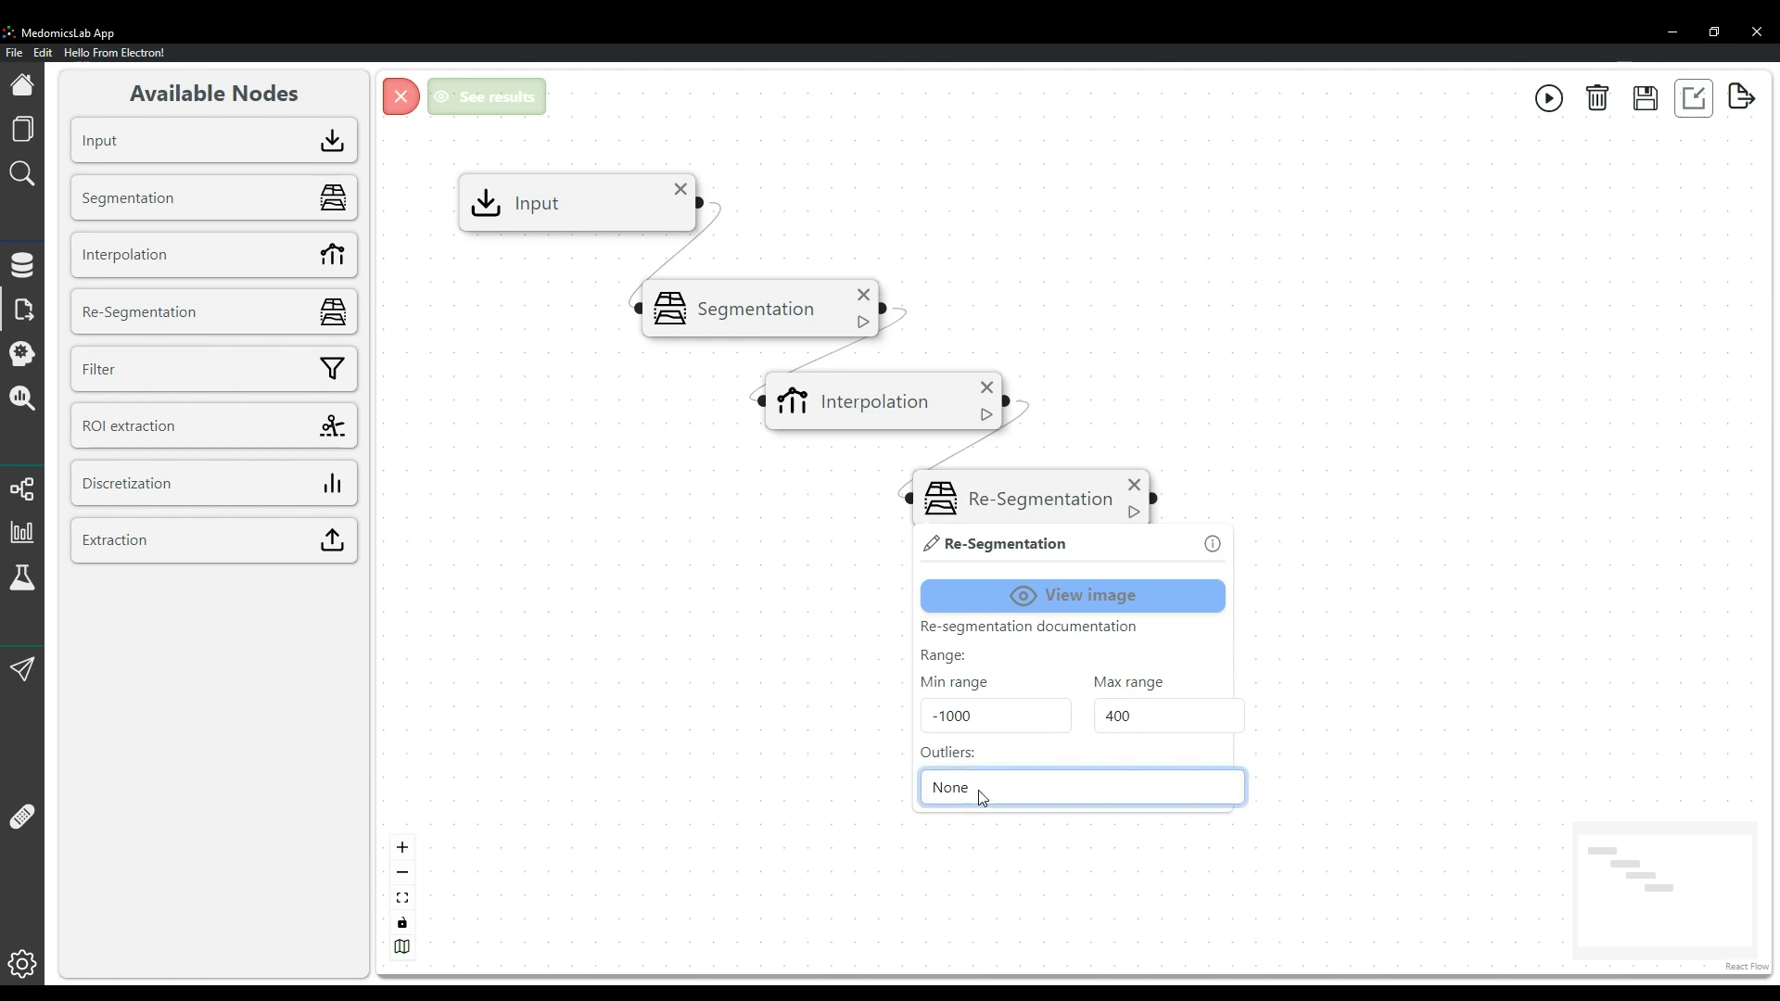
{"action": "left_click", "coordinate": [862, 620]}
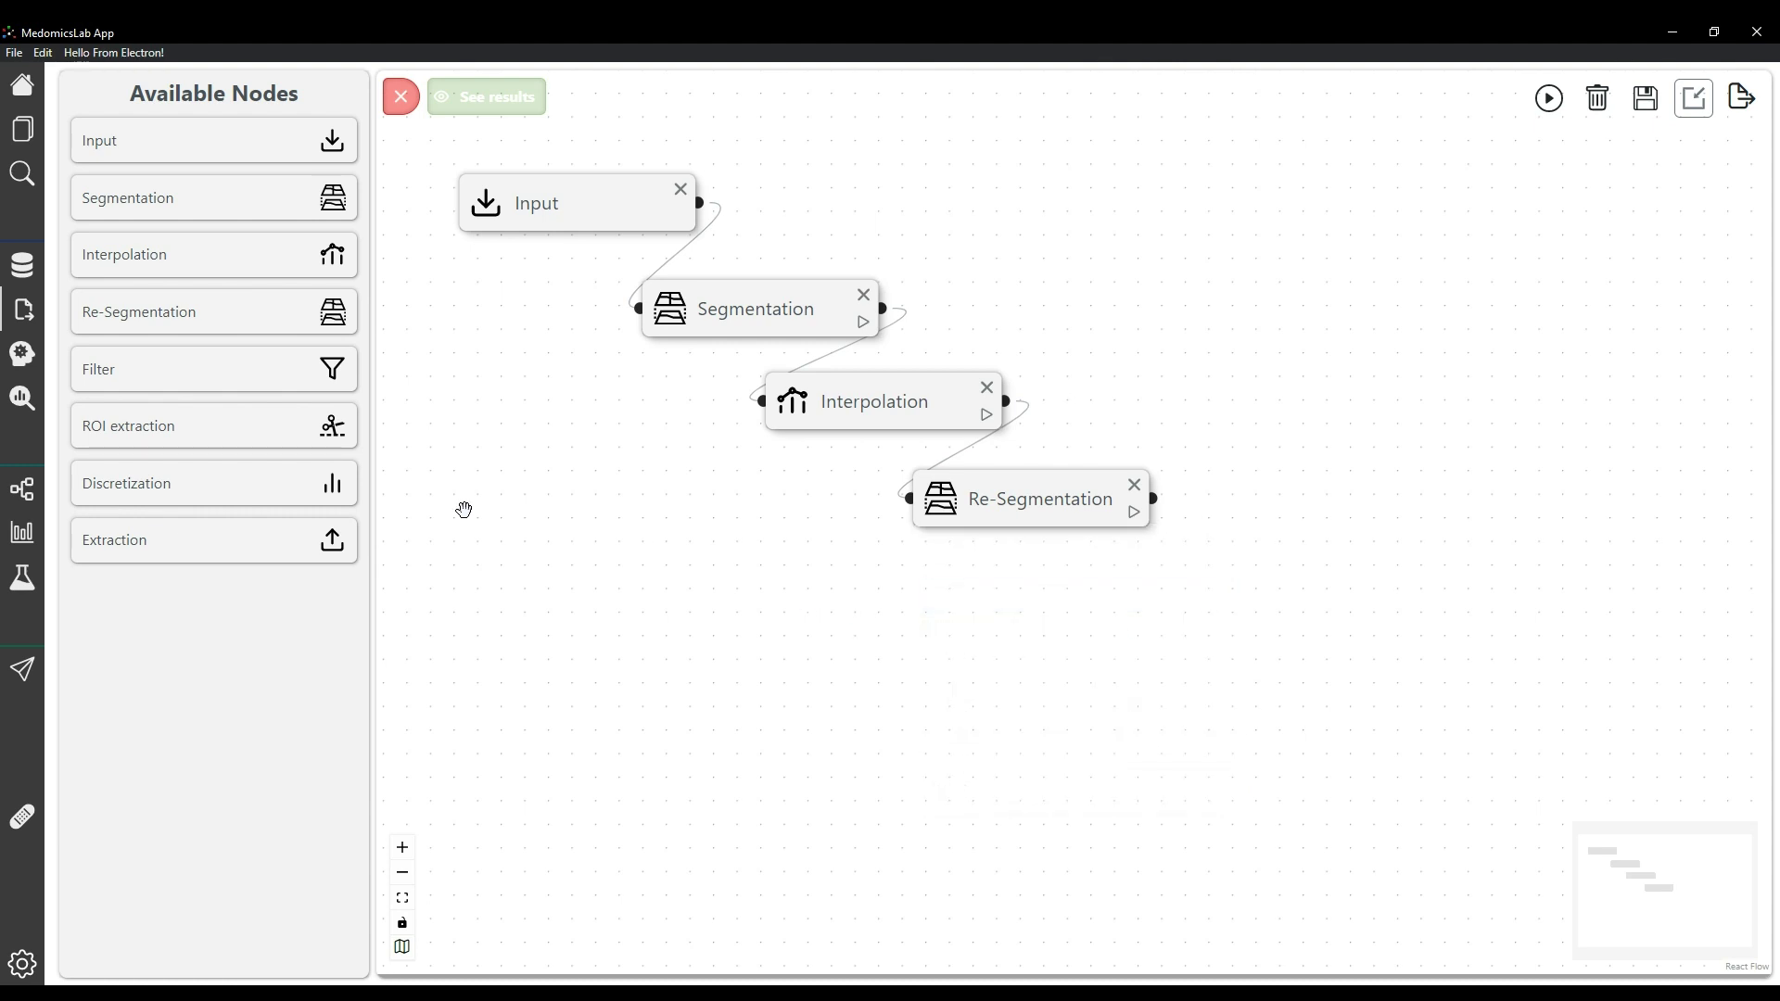
Step: Add a Filter node connected to the Re-Segmentation output and check its available filter types
{"action": "left_click_drag", "start_coordinate": [193, 372], "coordinate": [1079, 587]}
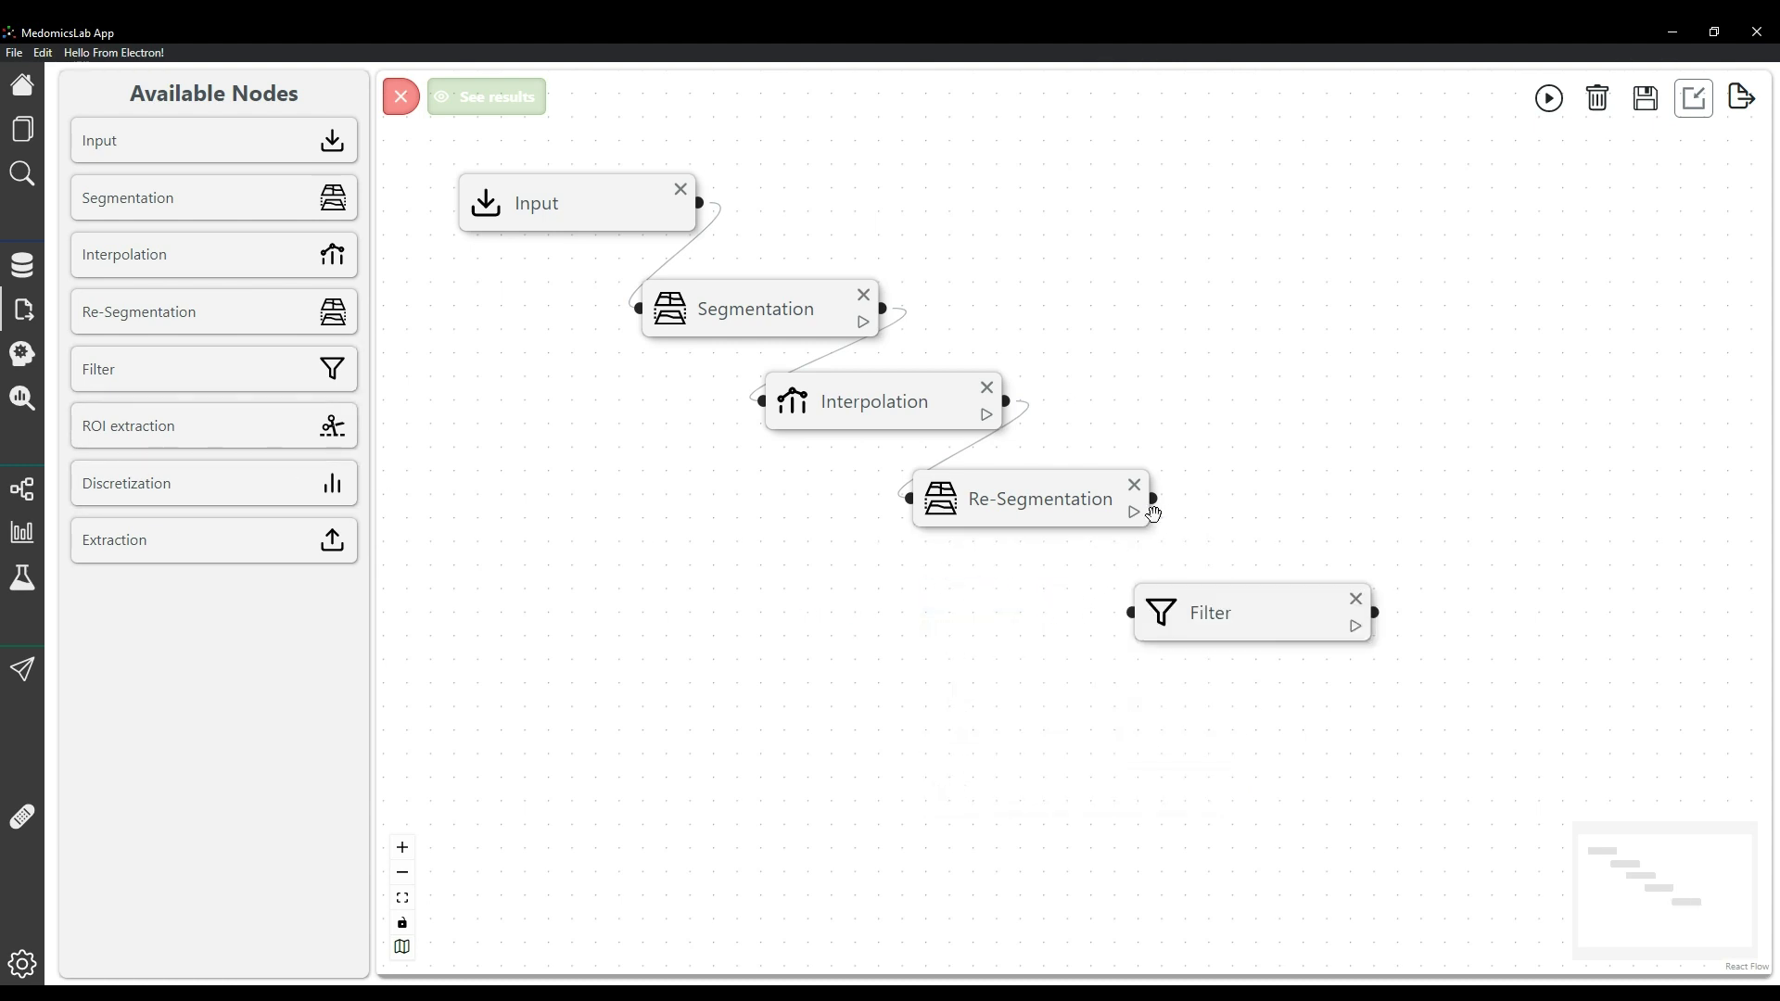
{"action": "left_click_drag", "start_coordinate": [1152, 500], "coordinate": [1111, 599]}
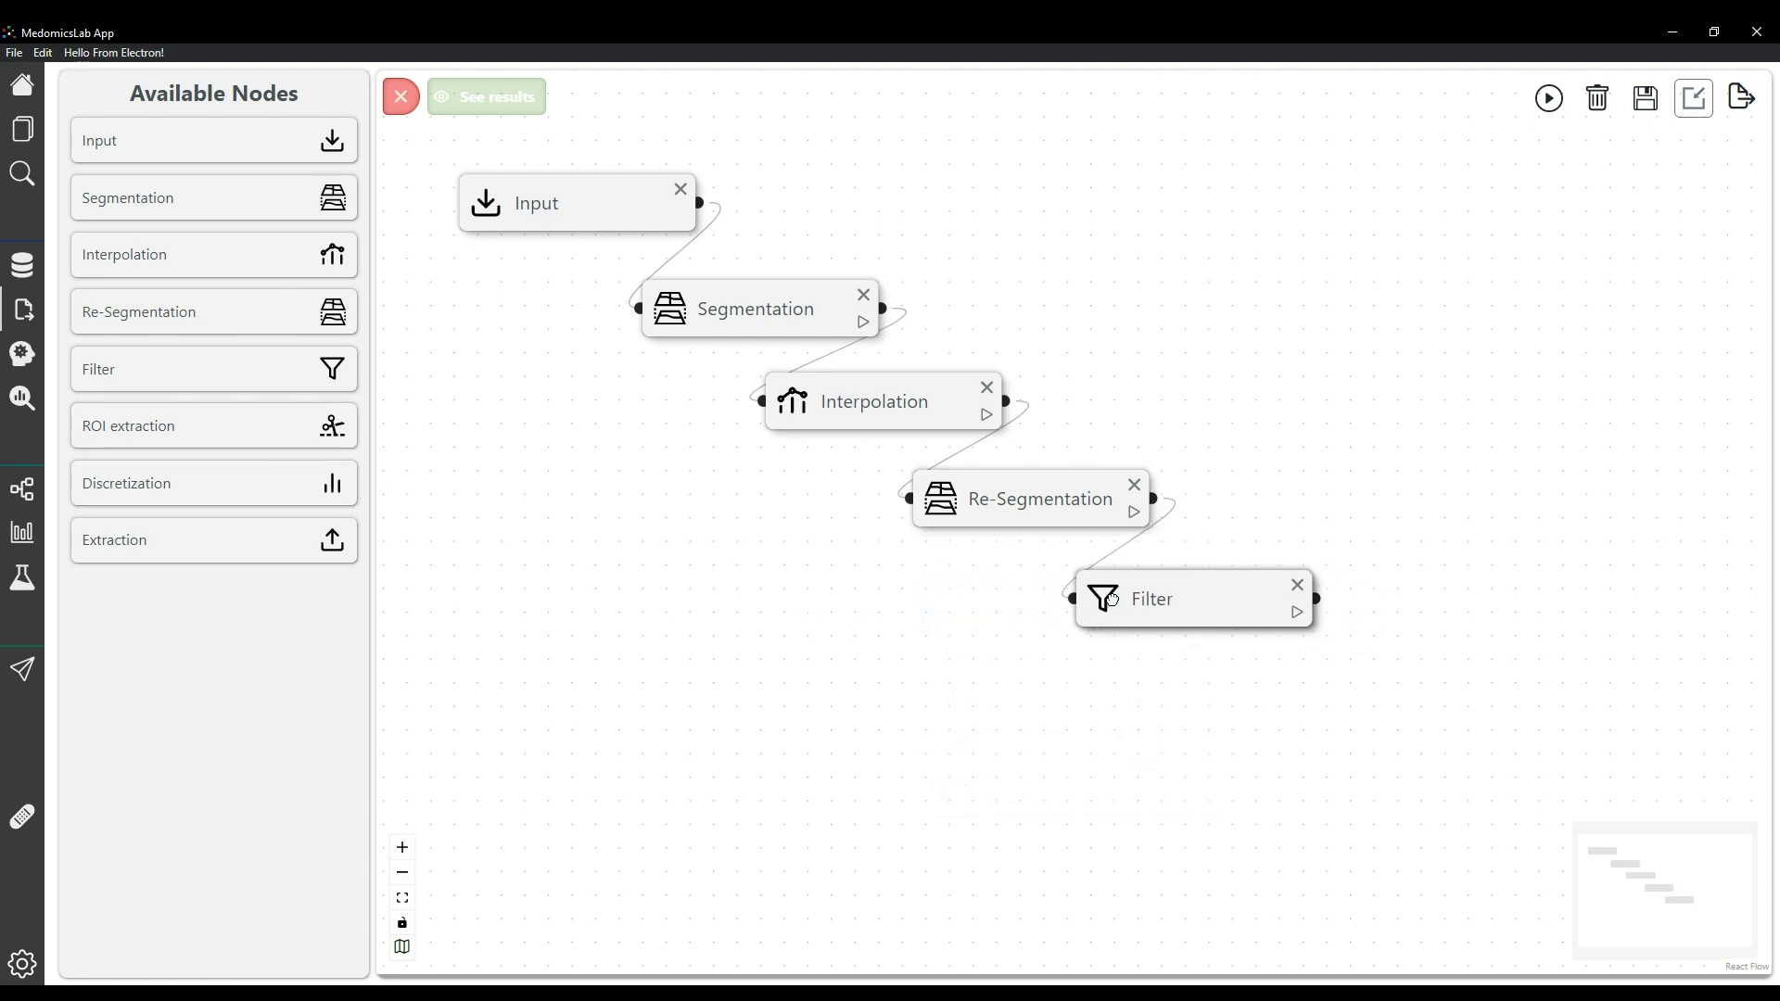
{"action": "left_click", "coordinate": [1193, 597]}
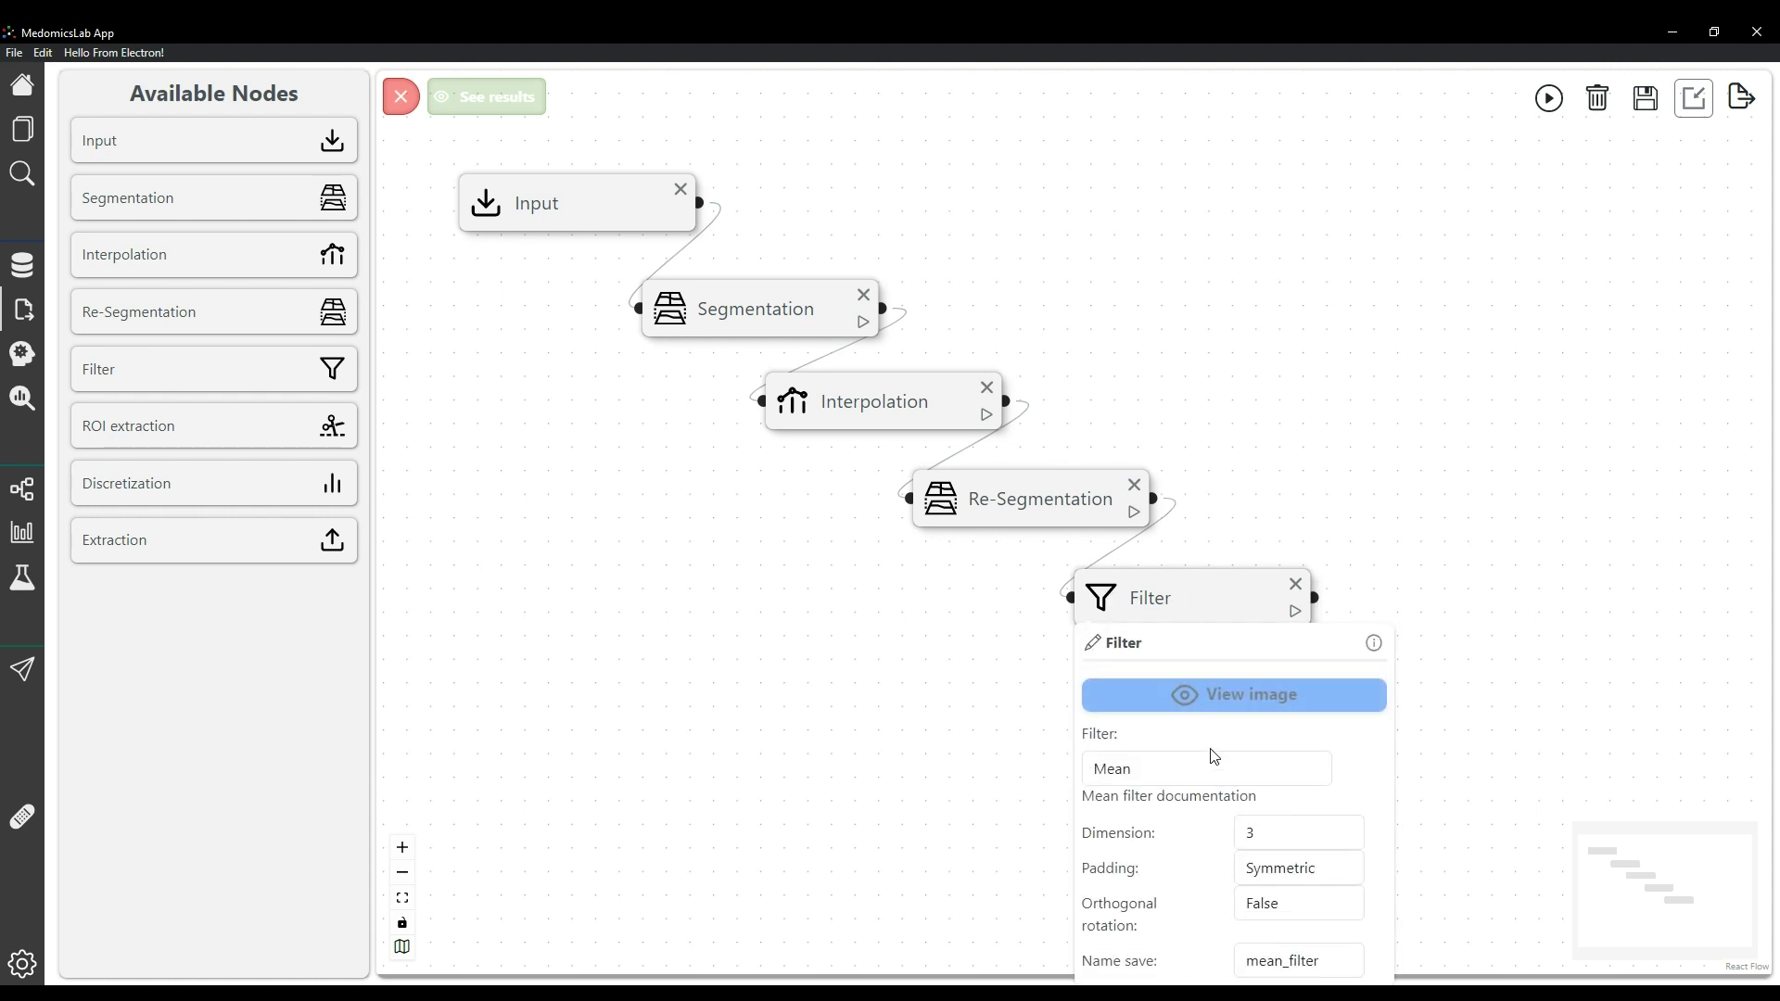
{"action": "left_click", "coordinate": [1222, 779]}
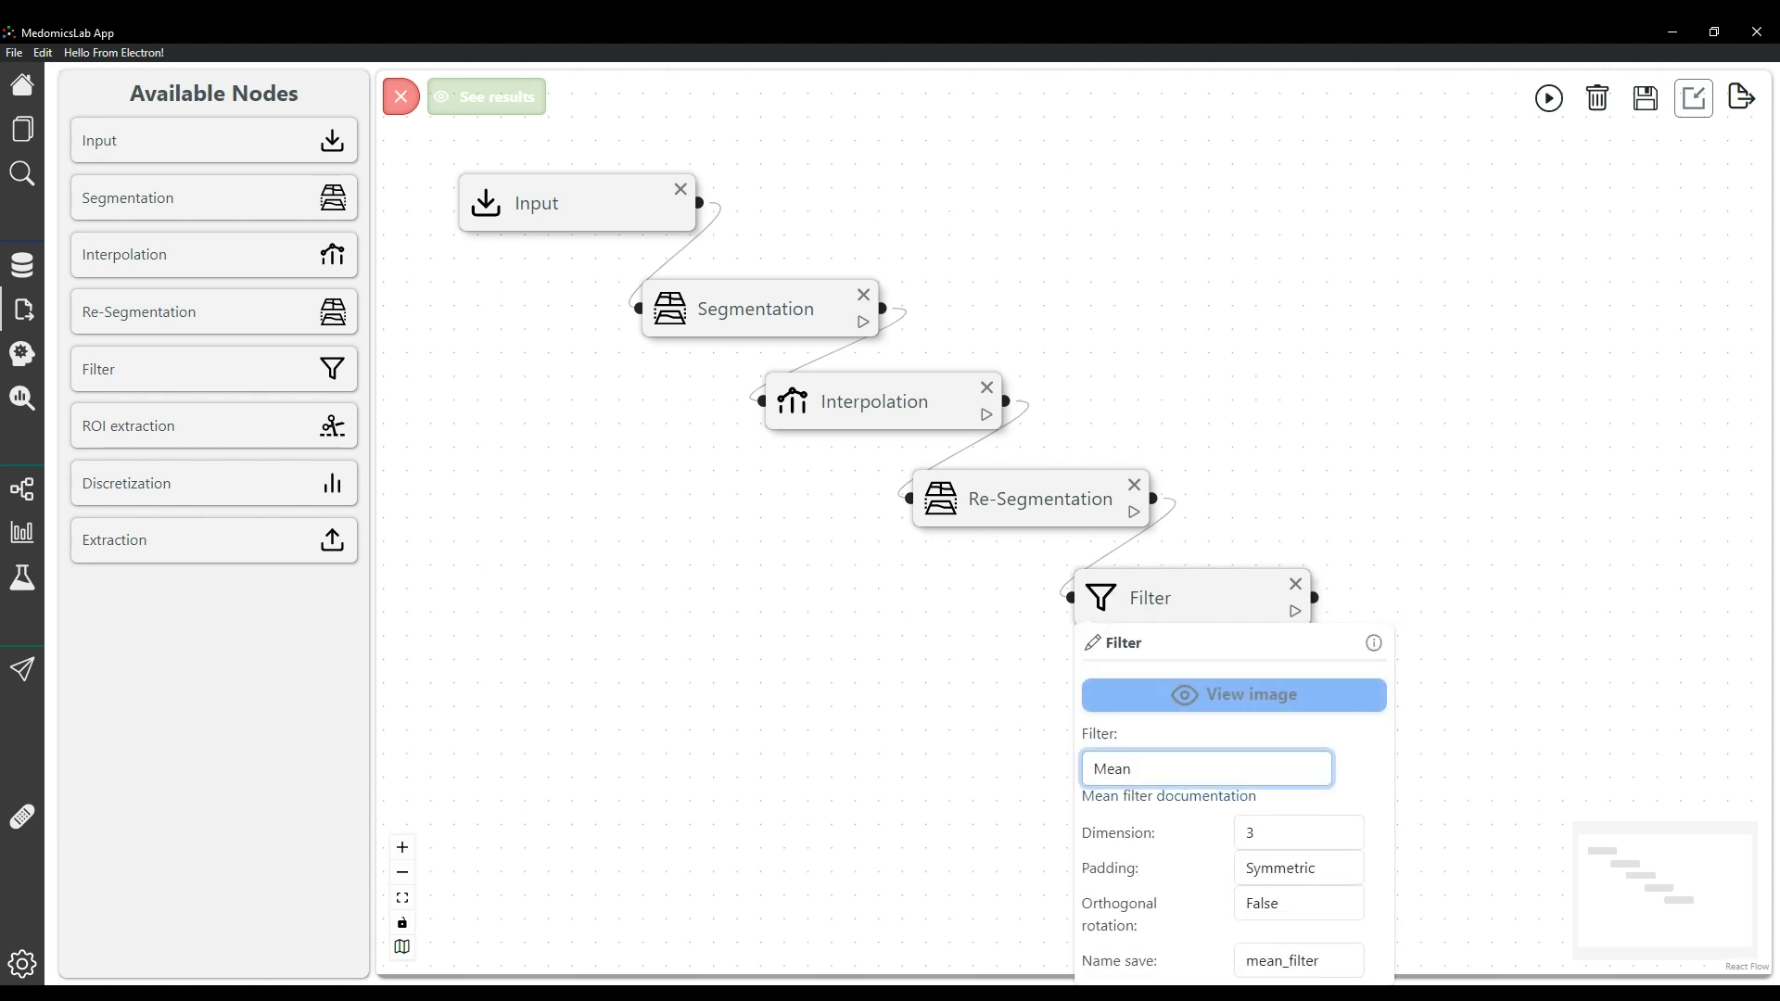
{"action": "left_click", "coordinate": [1339, 765]}
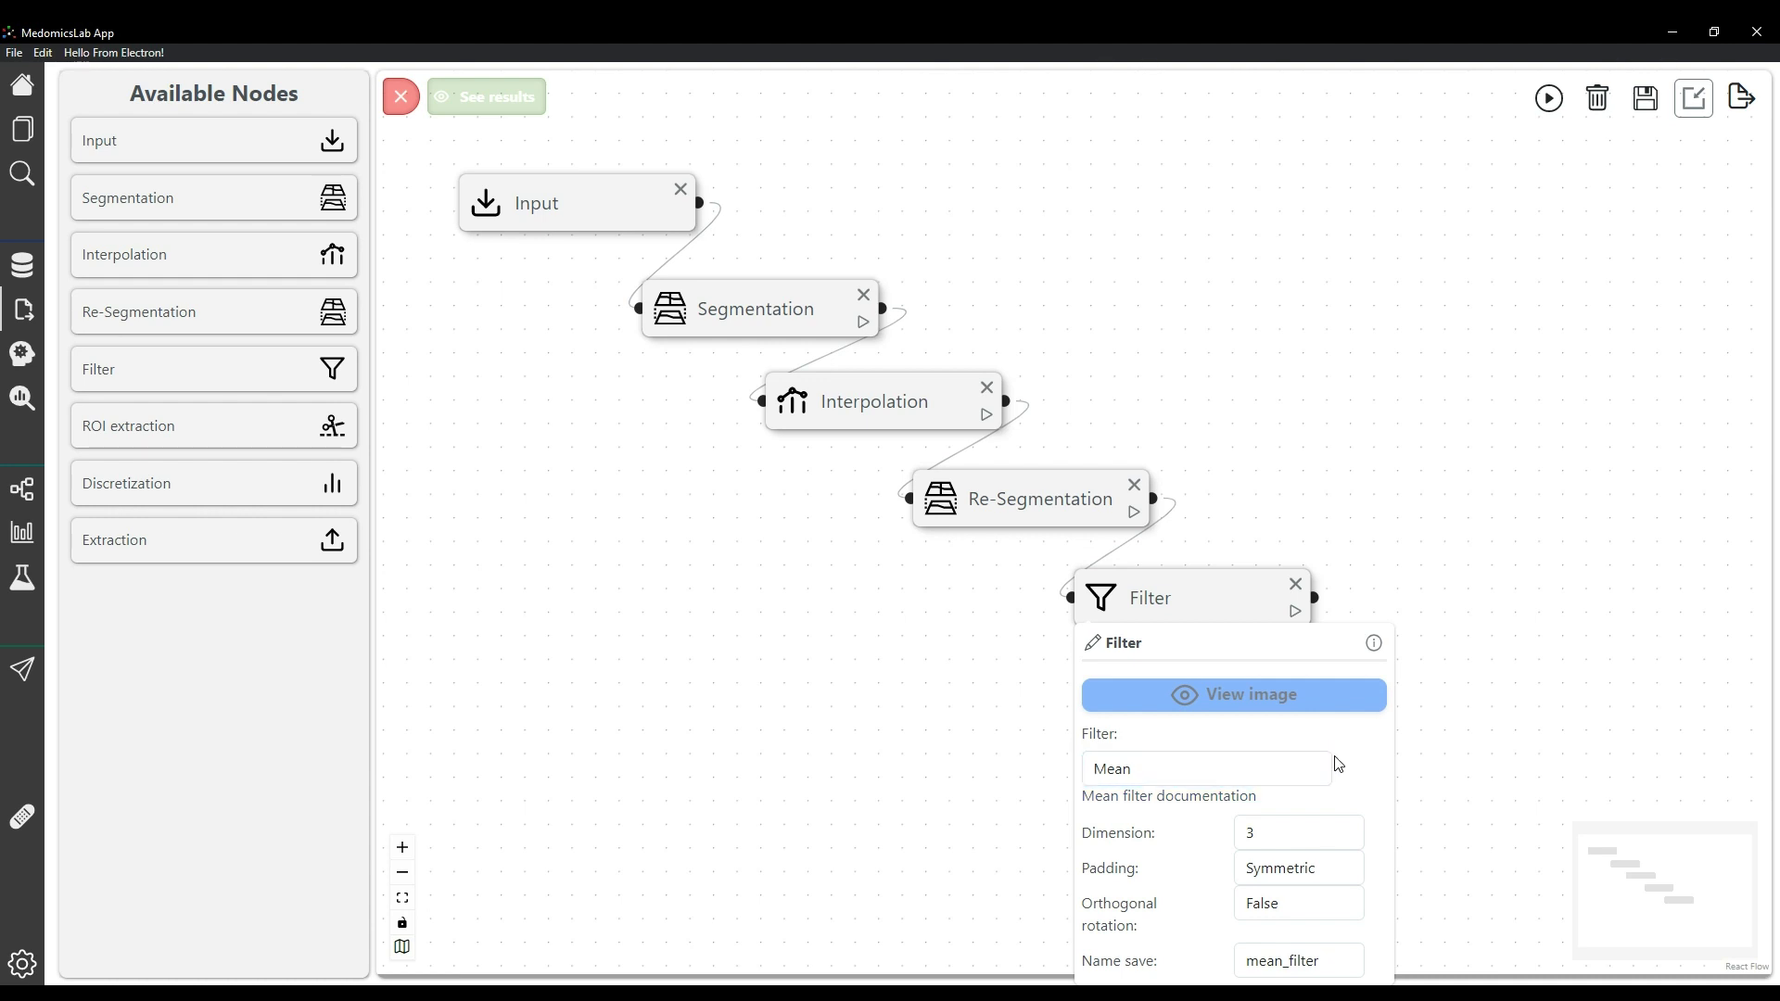
Step: Check the padding and orthogonal rotation settings of the Filter node's Mean filter
{"action": "left_click", "coordinate": [1264, 868]}
{"action": "left_click", "coordinate": [1264, 906]}
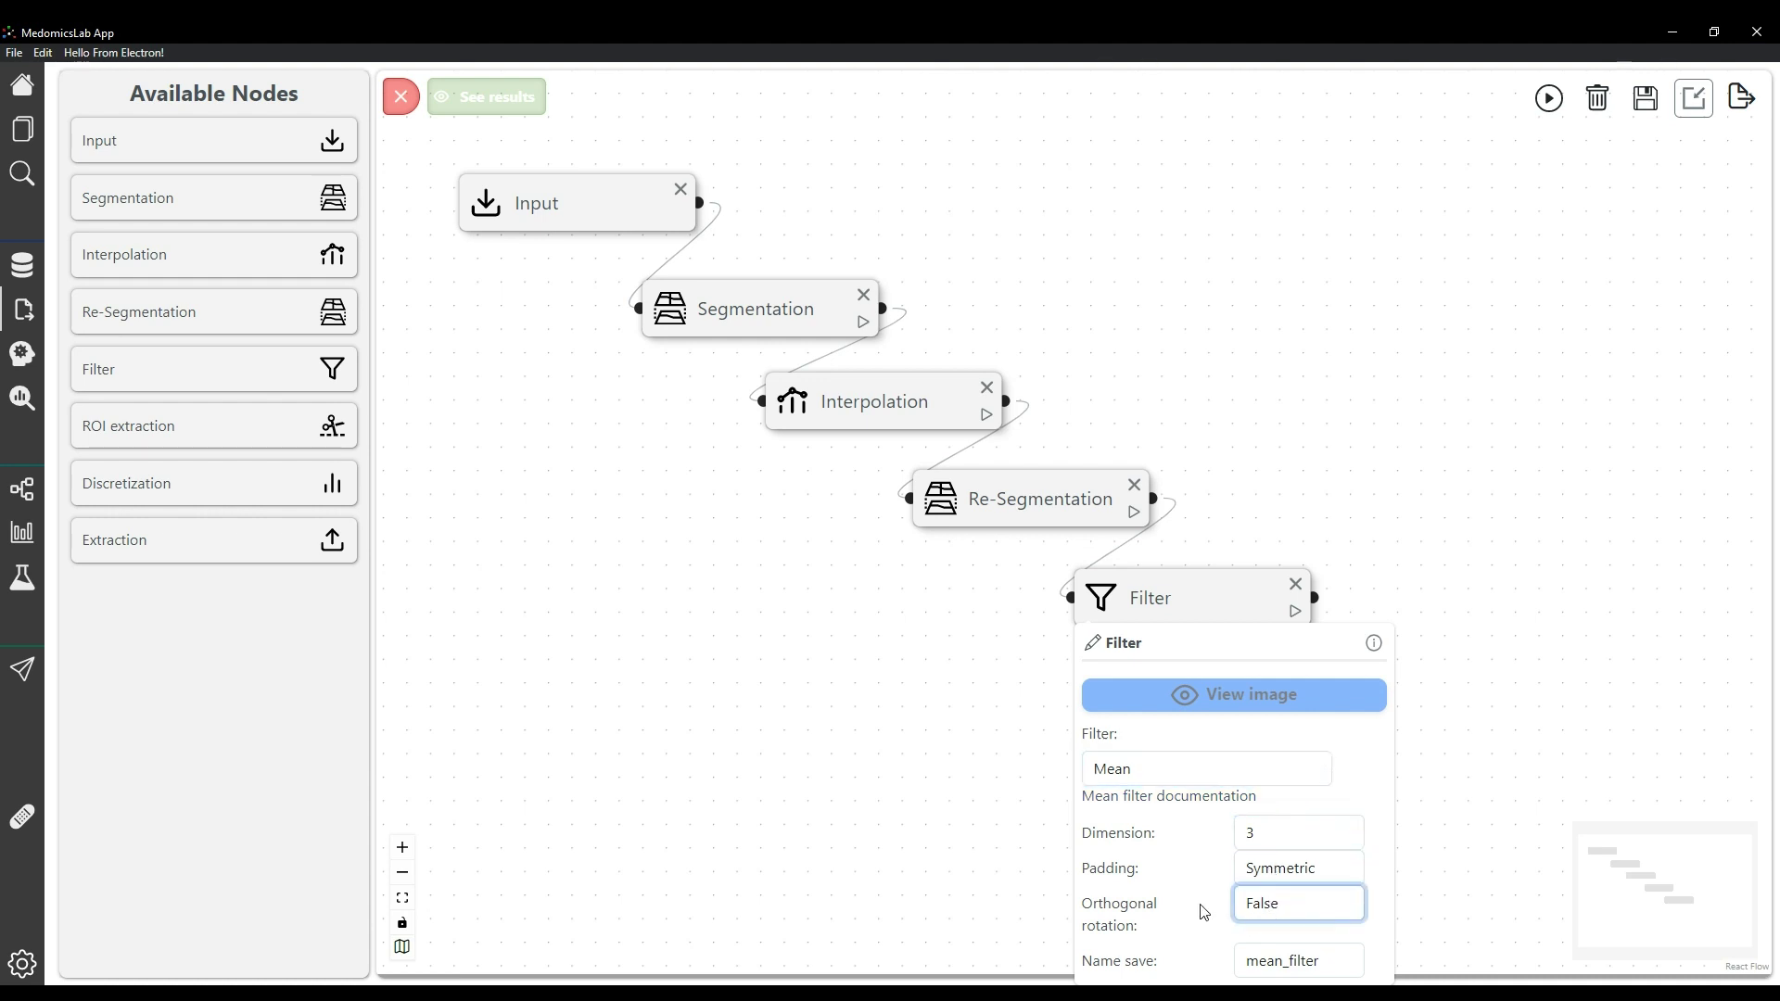
{"action": "left_click", "coordinate": [1073, 764]}
Step: Add an ROI extraction node connected to the Filter output and check its settings
{"action": "left_click_drag", "start_coordinate": [203, 441], "coordinate": [1225, 688]}
{"action": "left_click_drag", "start_coordinate": [1314, 598], "coordinate": [1251, 691]}
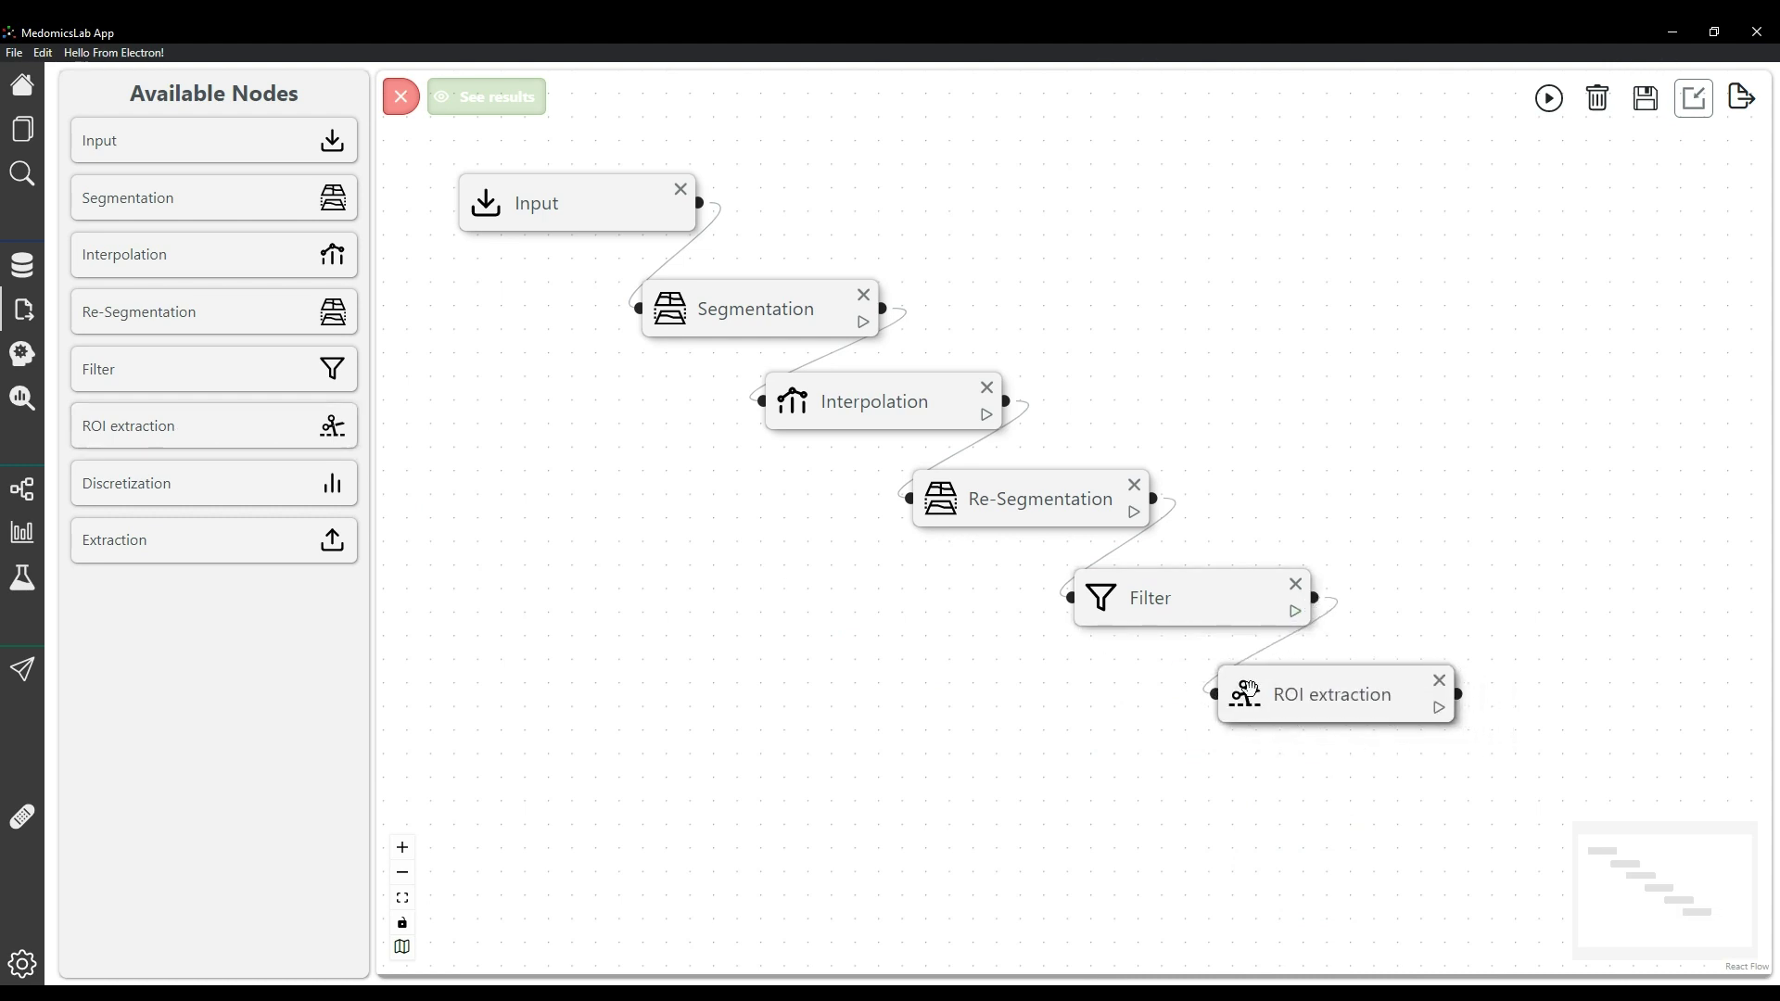
{"action": "left_click", "coordinate": [1408, 697]}
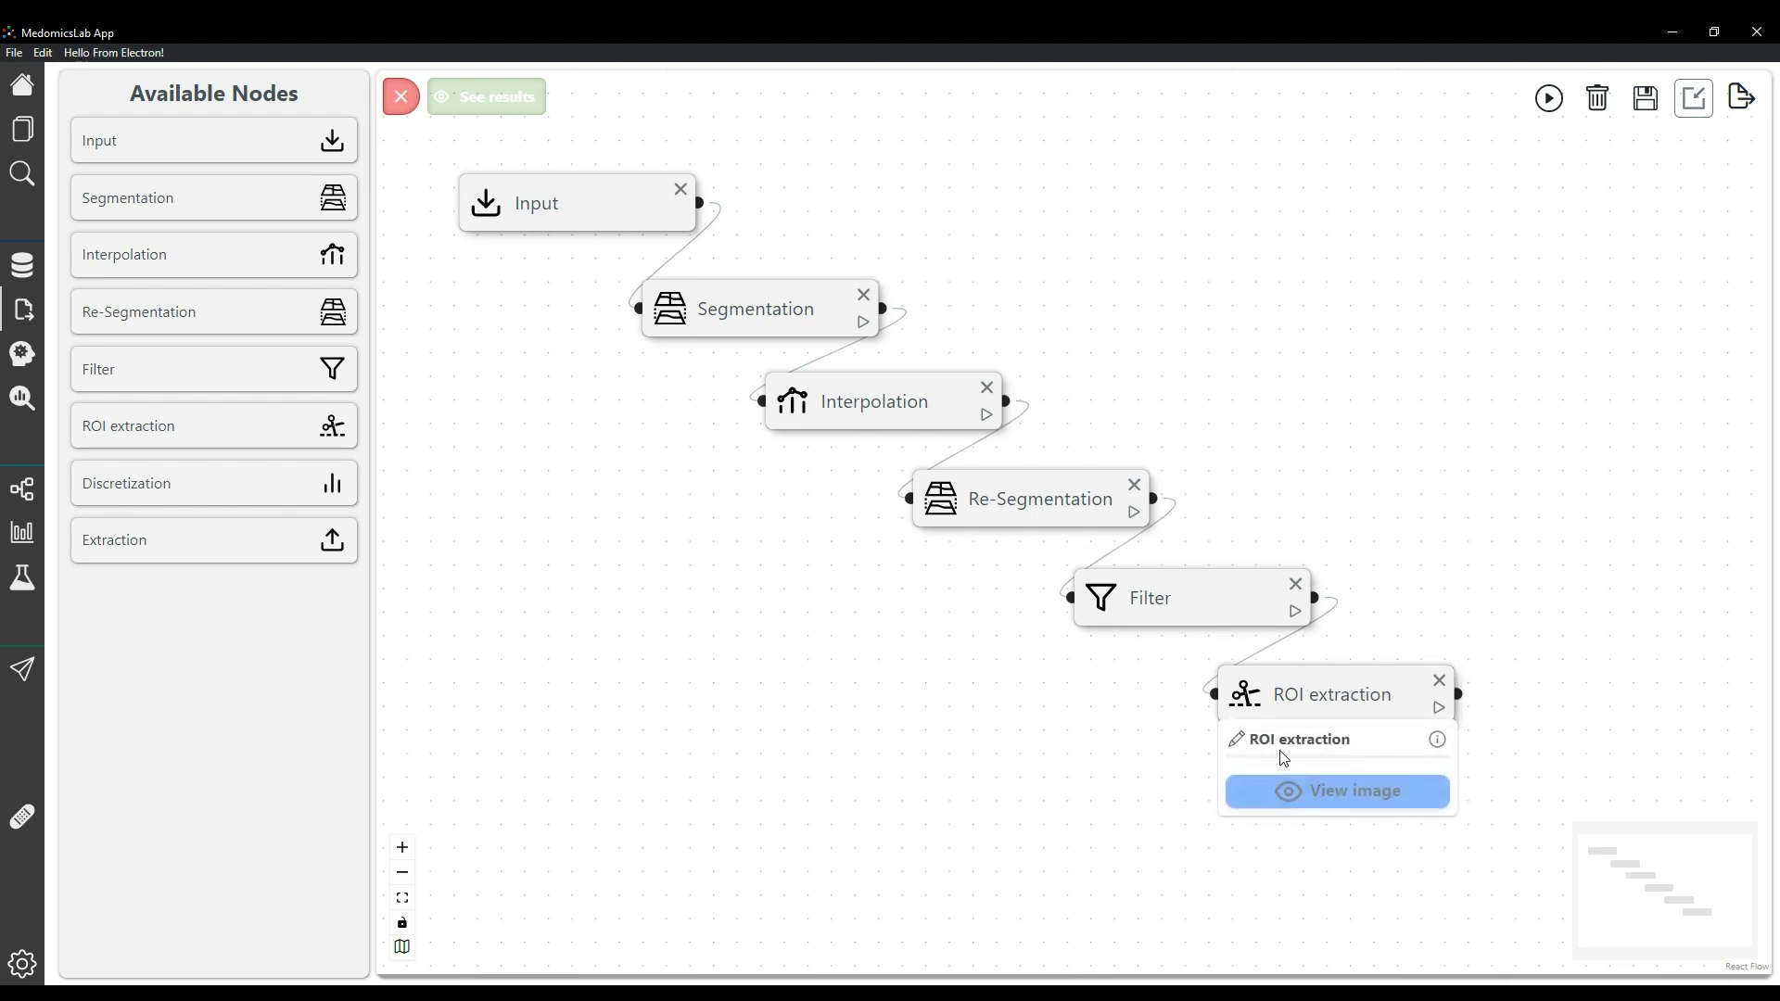
{"action": "left_click", "coordinate": [1045, 664]}
Step: Add a Discretization node below the ROI extraction node and connect the ROI extraction output to it
{"action": "scroll", "coordinate": [1045, 664], "scroll_direction": "down", "scroll_amount": 5}
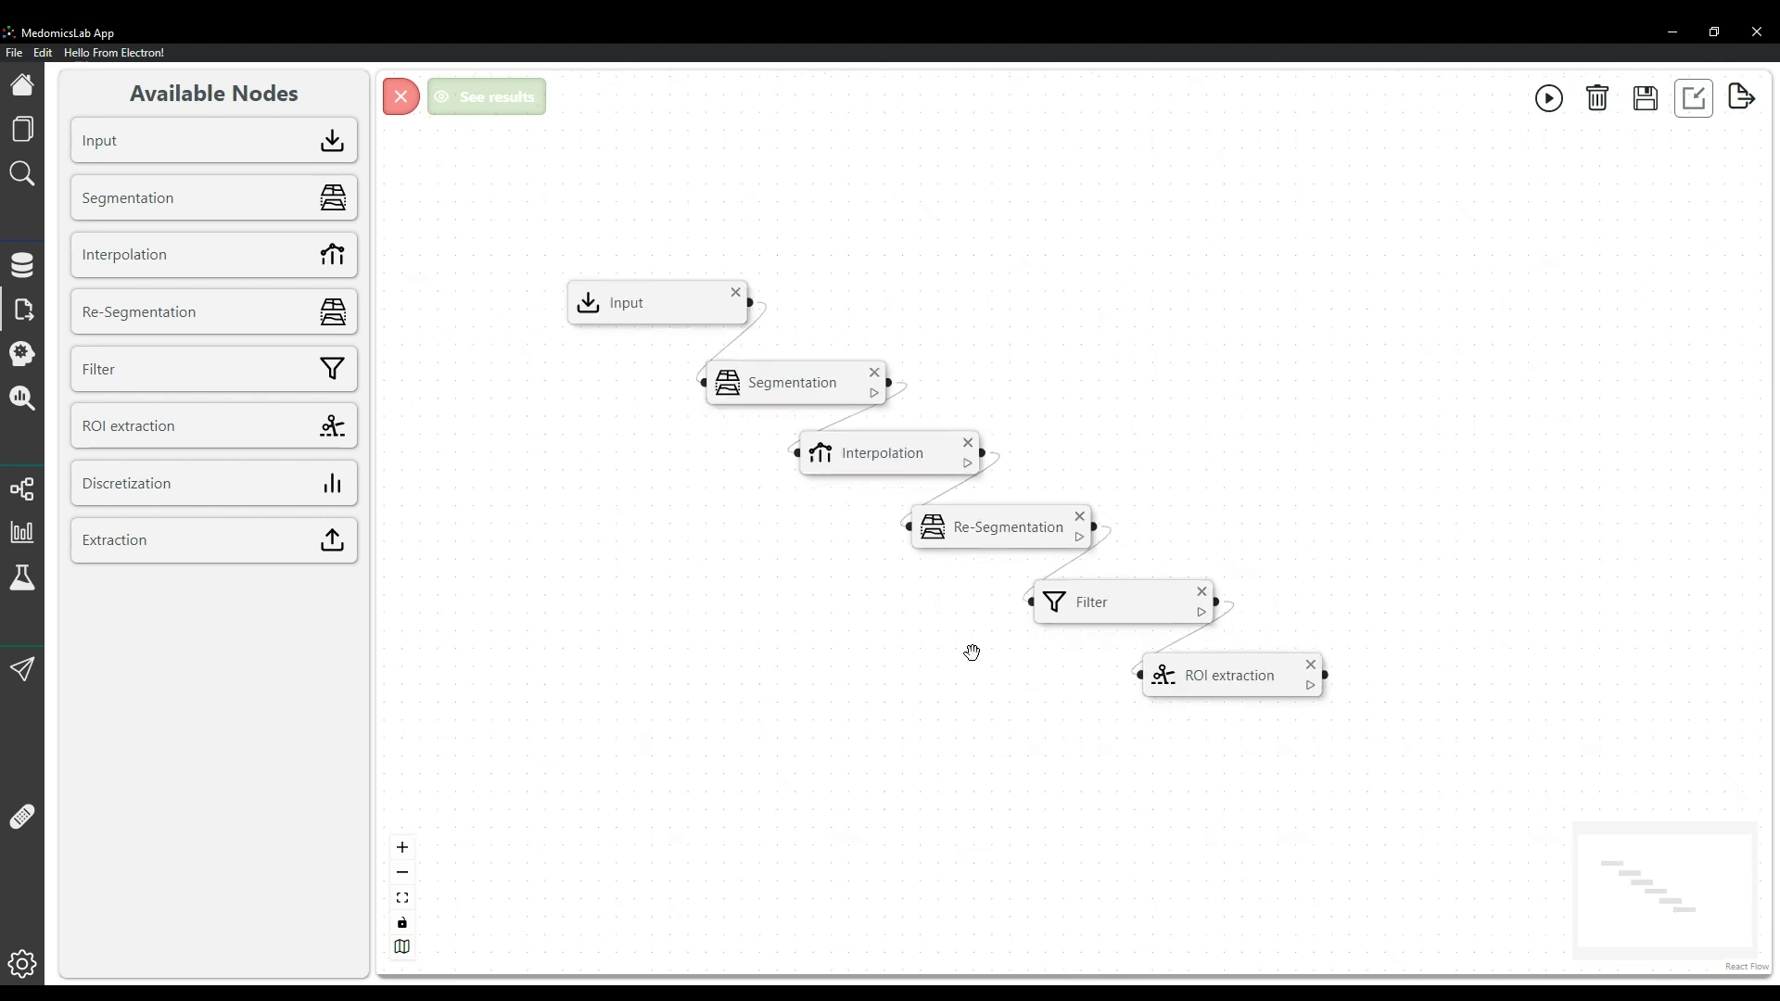
{"action": "left_click_drag", "start_coordinate": [1161, 679], "coordinate": [1257, 673]}
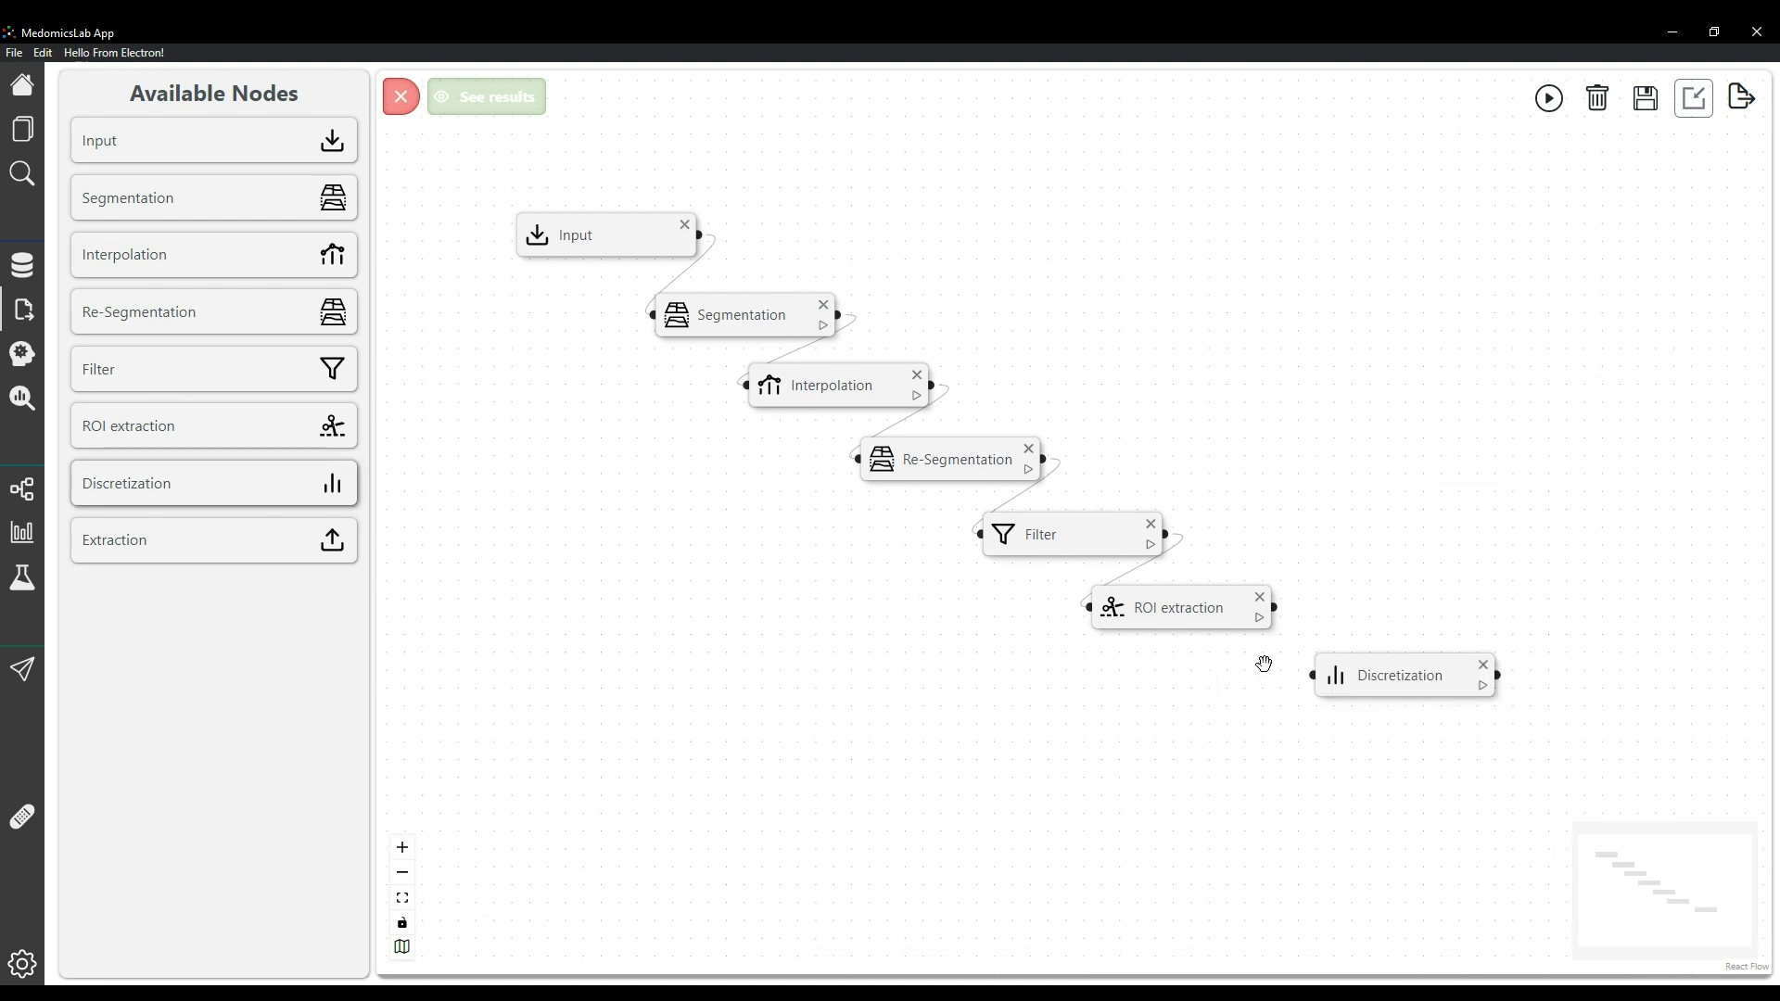
{"action": "left_click_drag", "start_coordinate": [1274, 608], "coordinate": [1311, 677]}
{"action": "left_click_drag", "start_coordinate": [1350, 671], "coordinate": [1238, 680]}
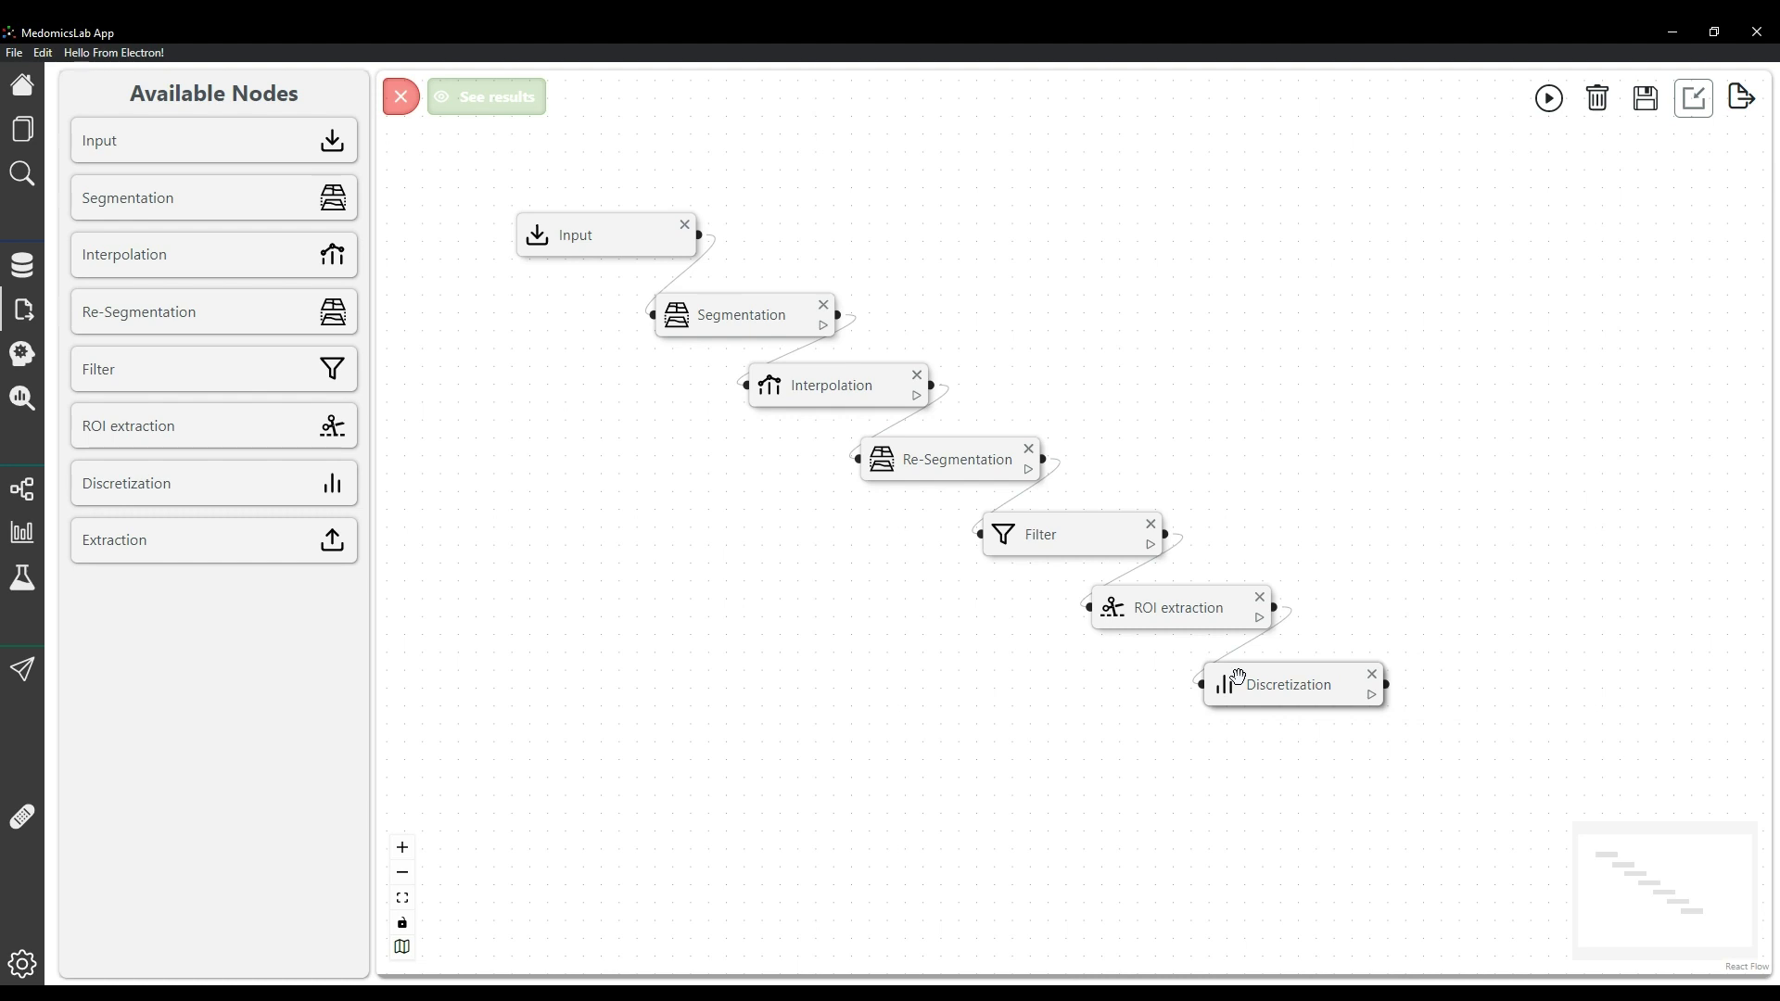
Step: Examine the Discretization node's type and value settings for intensity histogram, intensity volume histogram and texture features
{"action": "left_click", "coordinate": [1294, 687]}
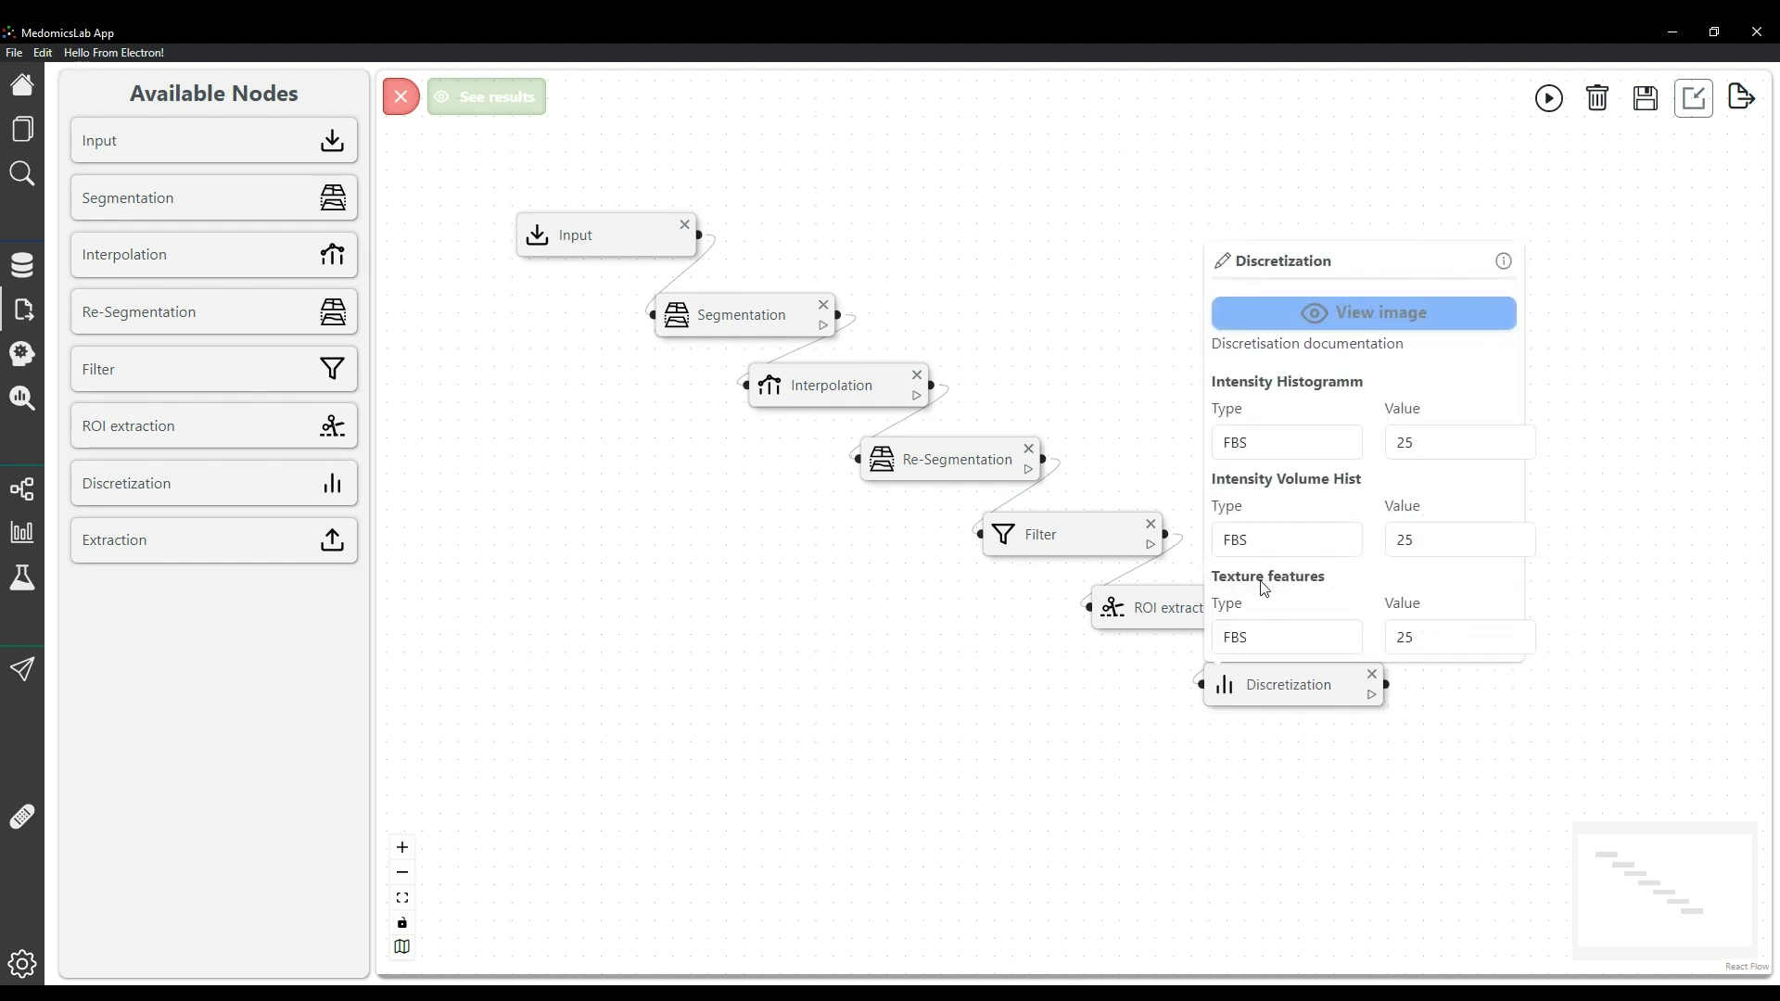
{"action": "left_click_drag", "start_coordinate": [1397, 378], "coordinate": [1240, 381]}
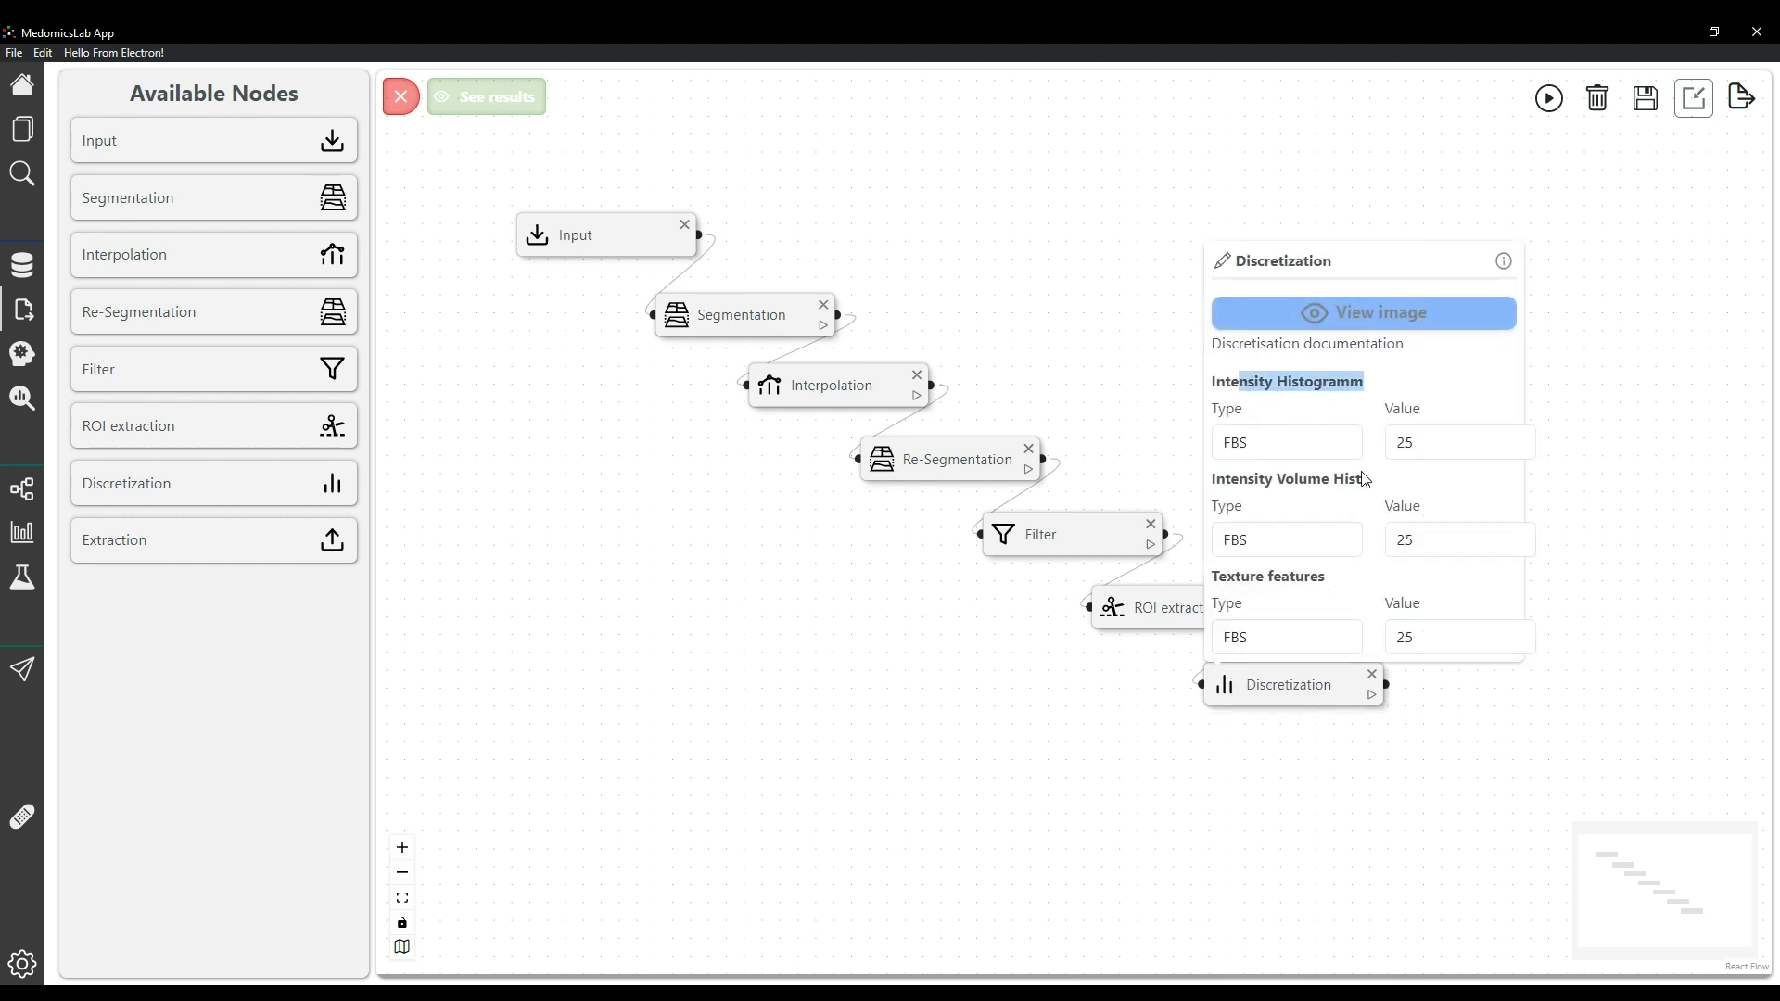
{"action": "left_click_drag", "start_coordinate": [1363, 478], "coordinate": [1224, 479]}
{"action": "left_click_drag", "start_coordinate": [1335, 577], "coordinate": [1215, 576]}
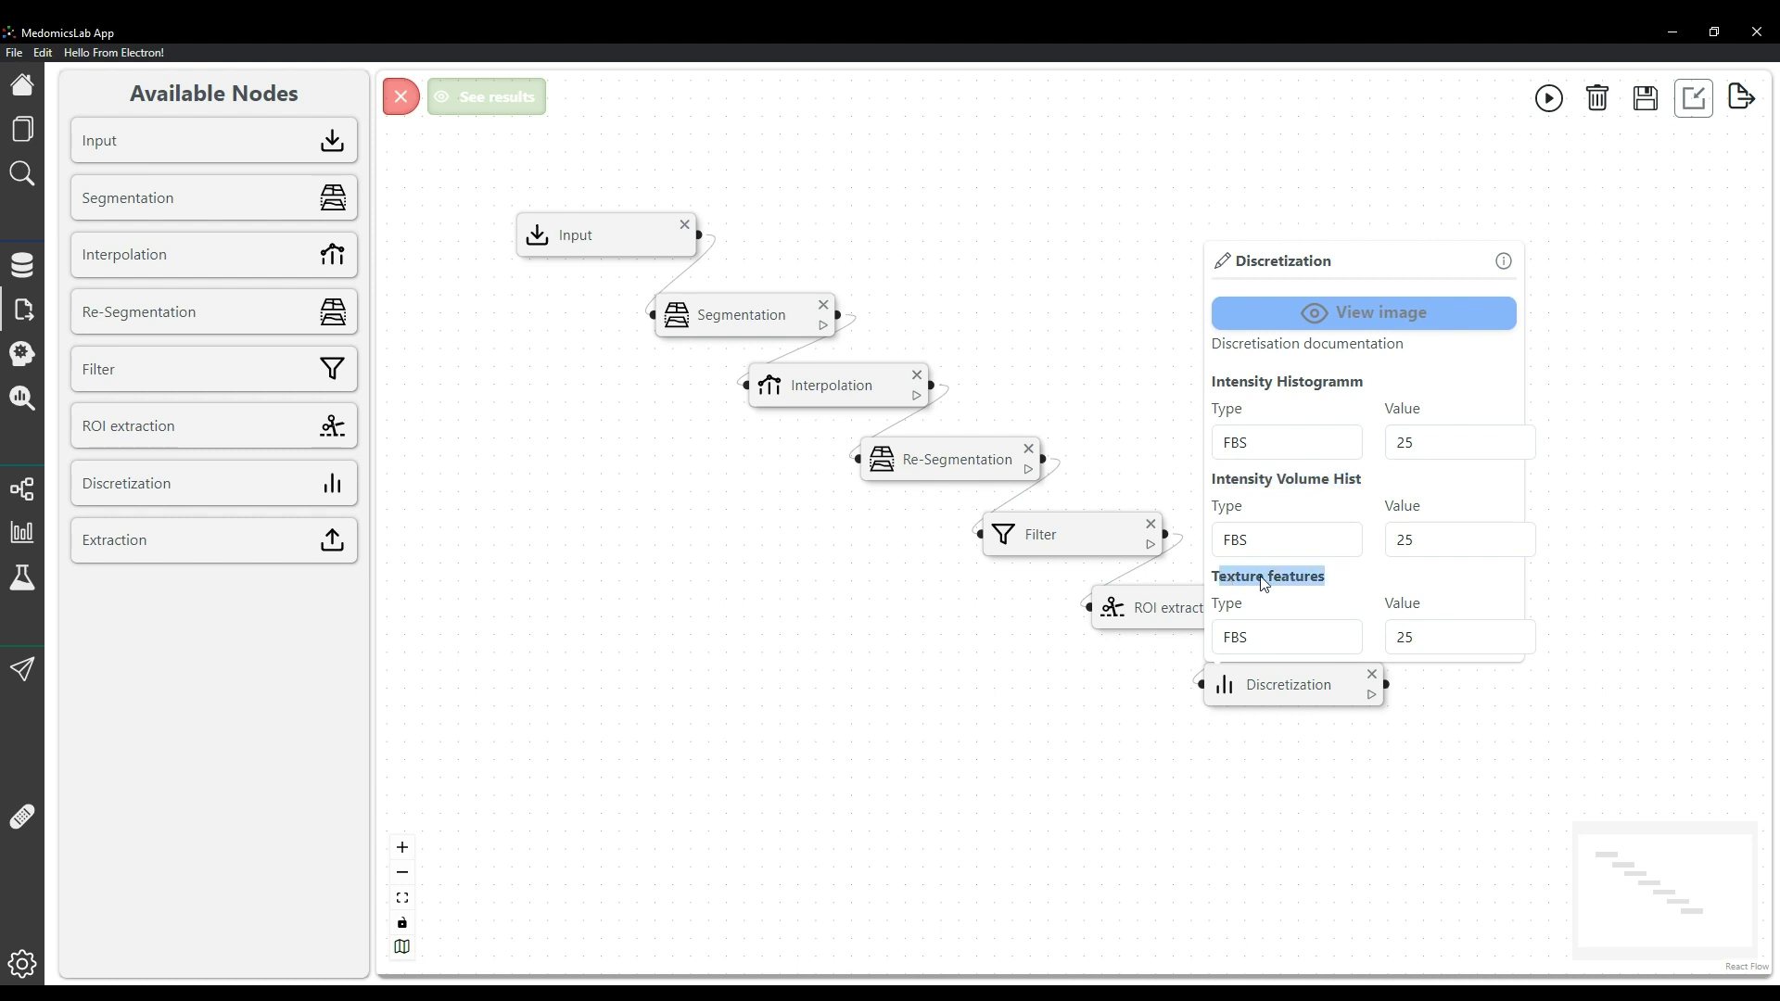
{"action": "left_click", "coordinate": [1282, 640]}
{"action": "left_click", "coordinate": [1307, 647]}
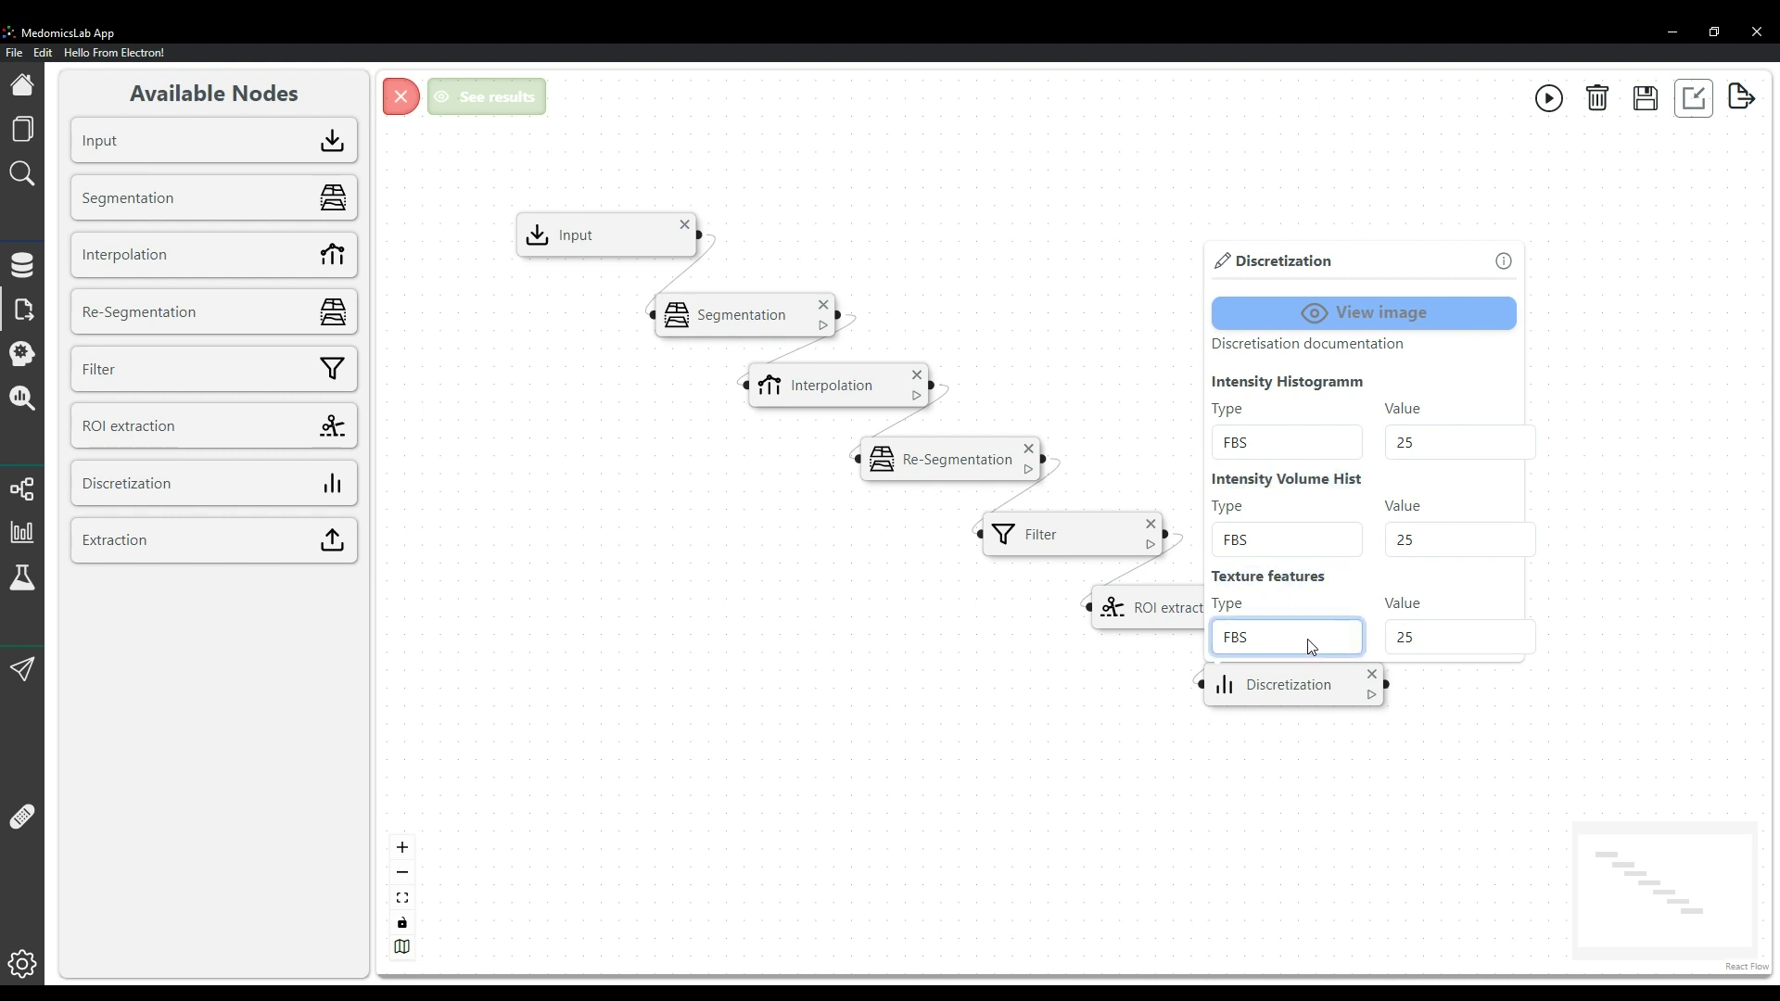
{"action": "left_click", "coordinate": [1420, 631]}
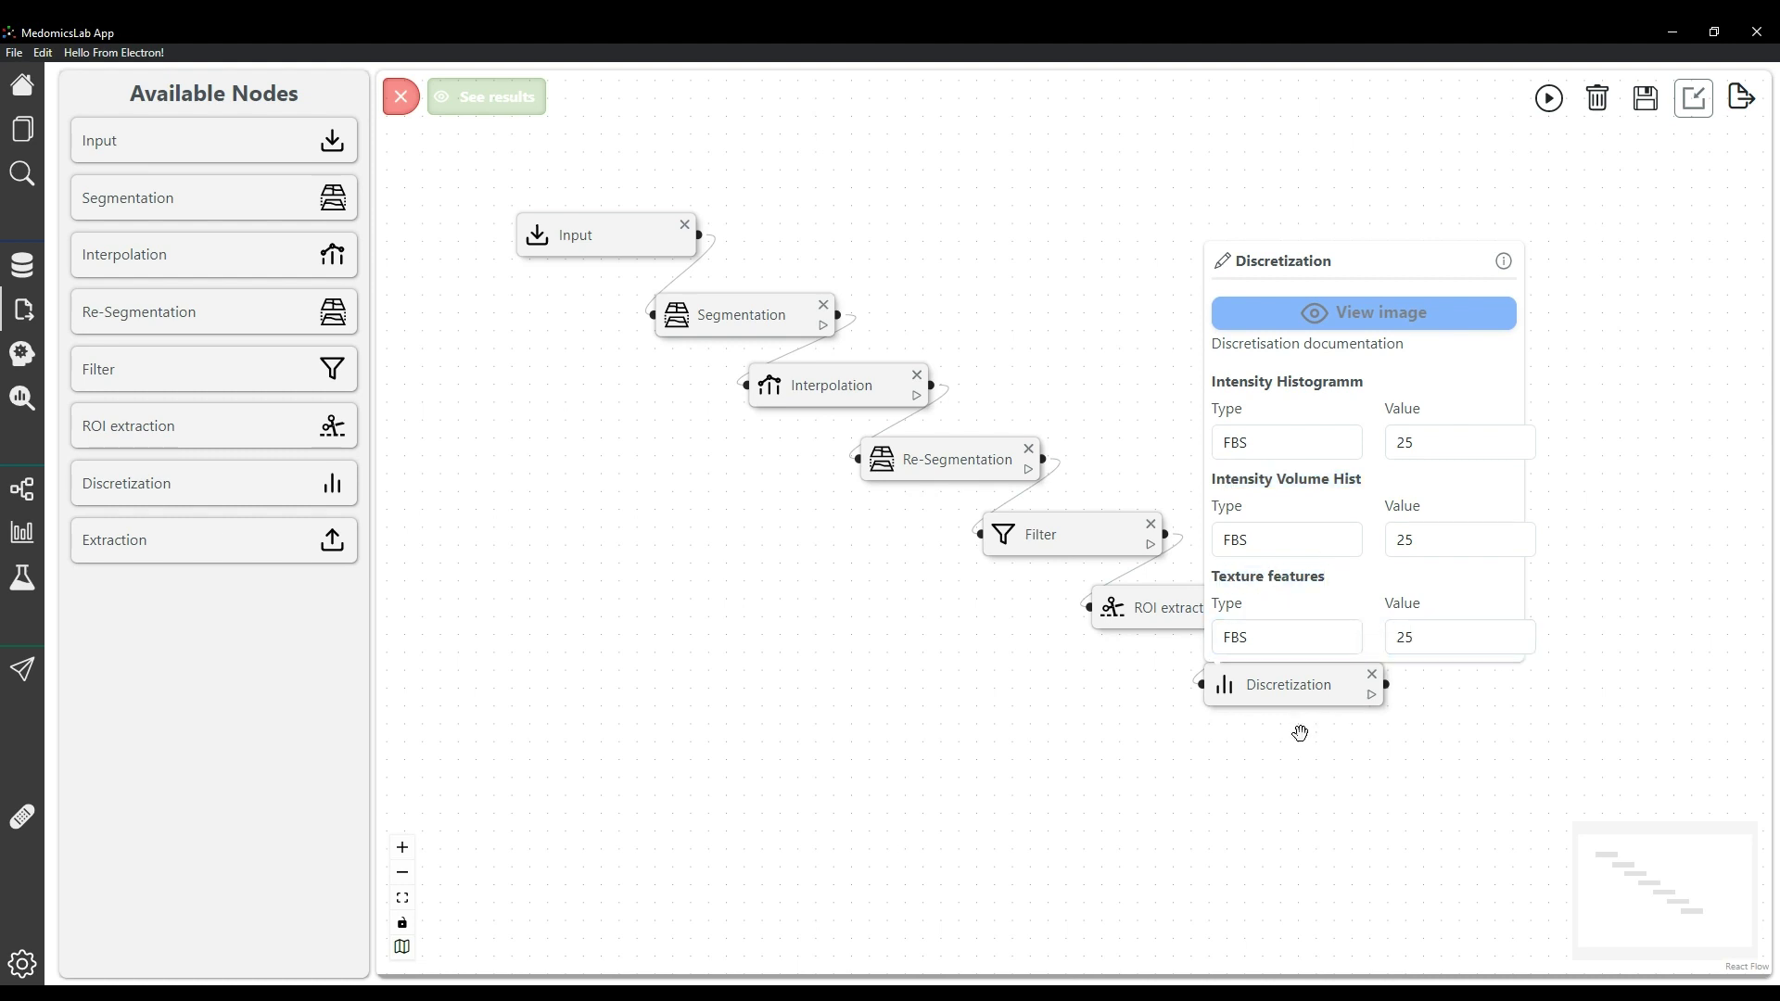
{"action": "left_click", "coordinate": [994, 687]}
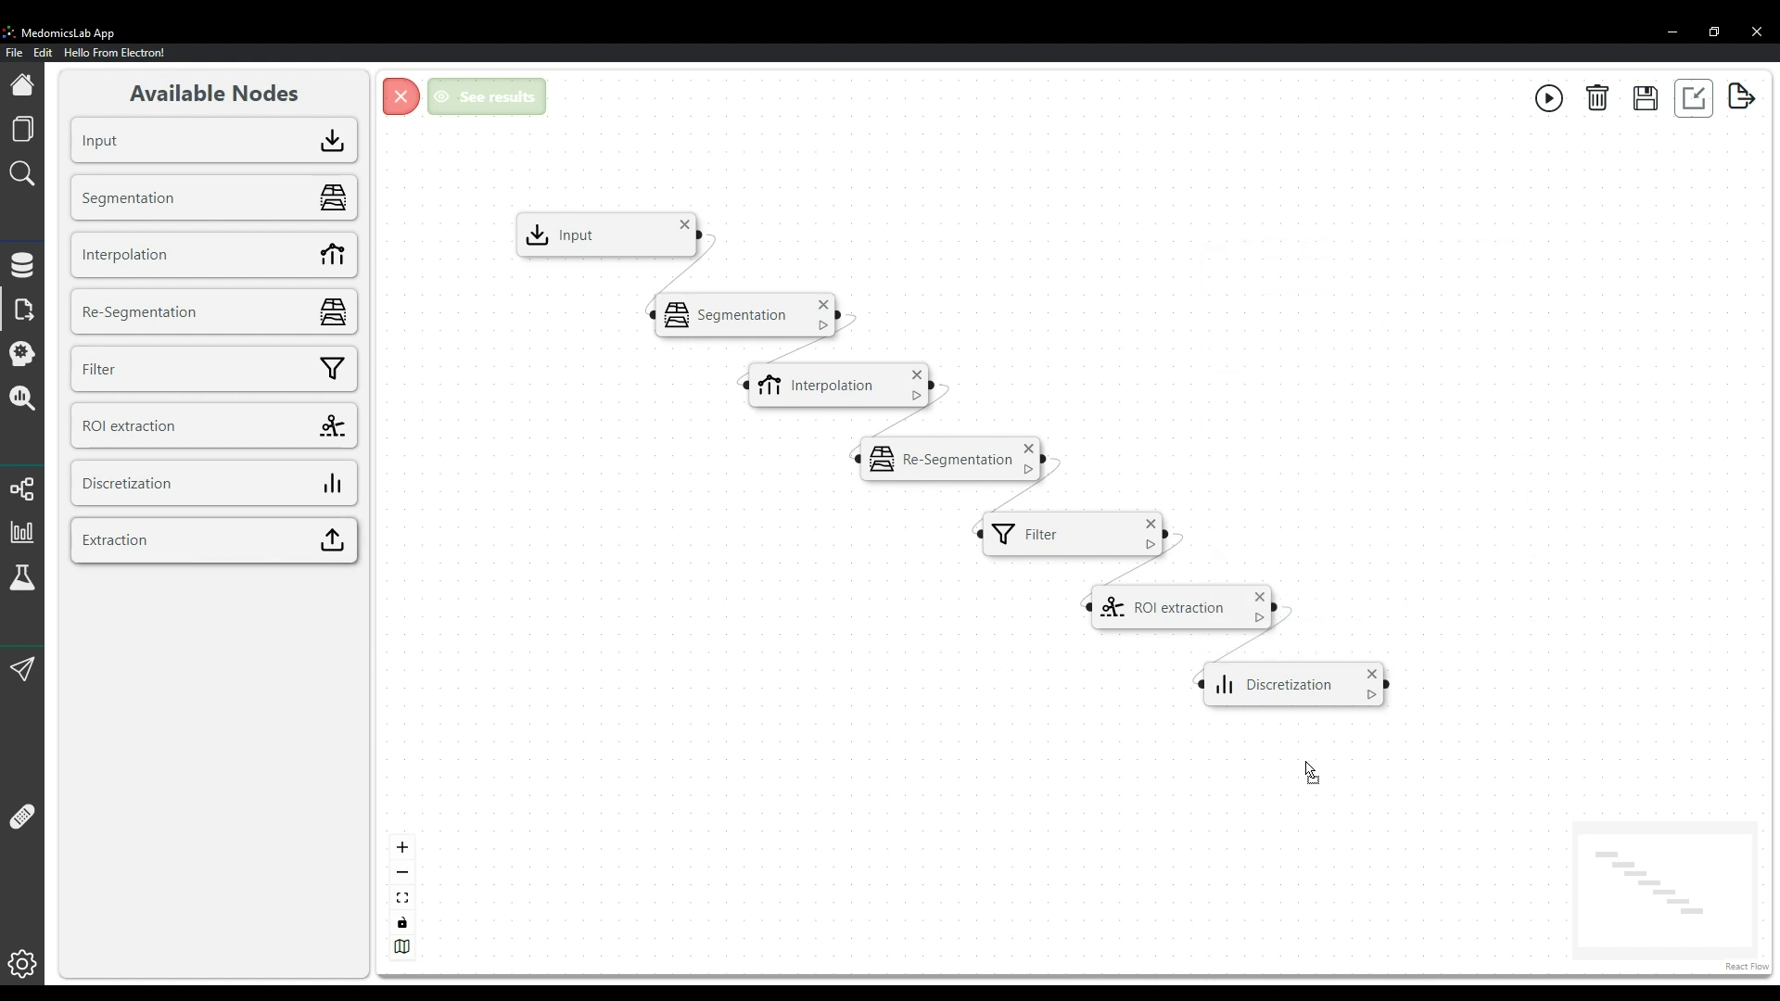
Step: Add an Extraction node connected to the Discretization output and check its extraction results
{"action": "left_click_drag", "start_coordinate": [1310, 773], "coordinate": [1316, 776]}
{"action": "scroll", "coordinate": [1048, 674], "scroll_direction": "down", "scroll_amount": 1}
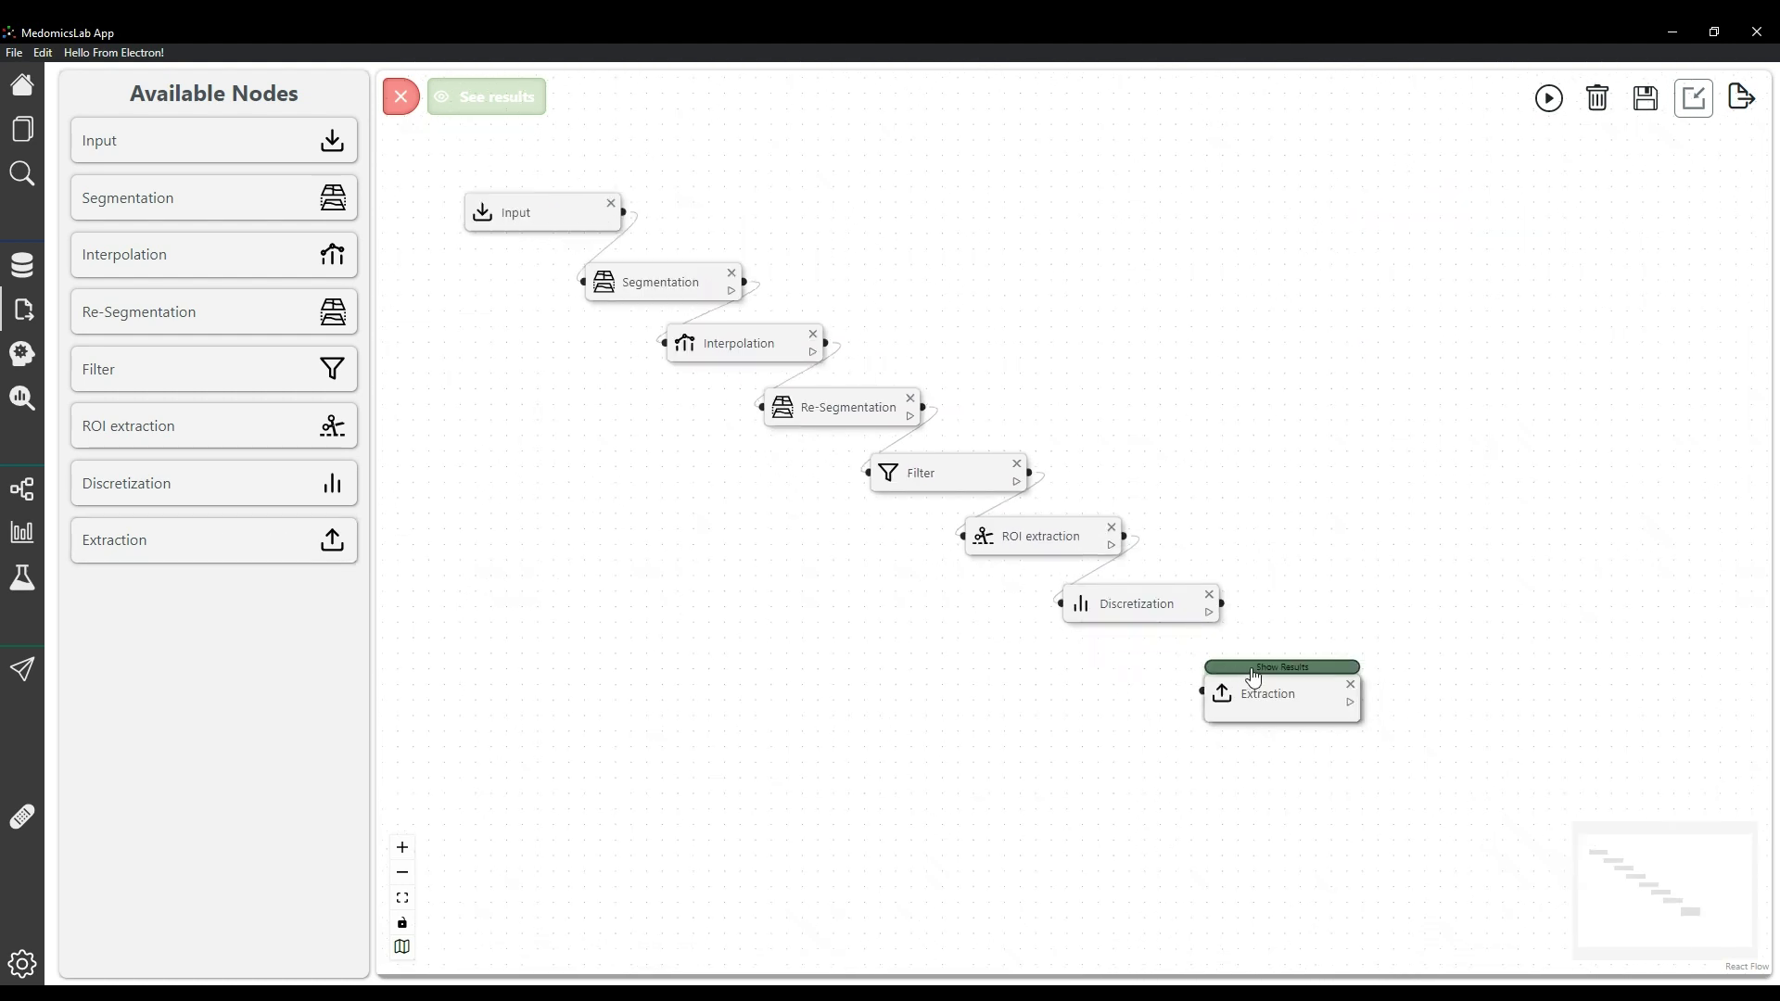
{"action": "left_click", "coordinate": [1308, 669]}
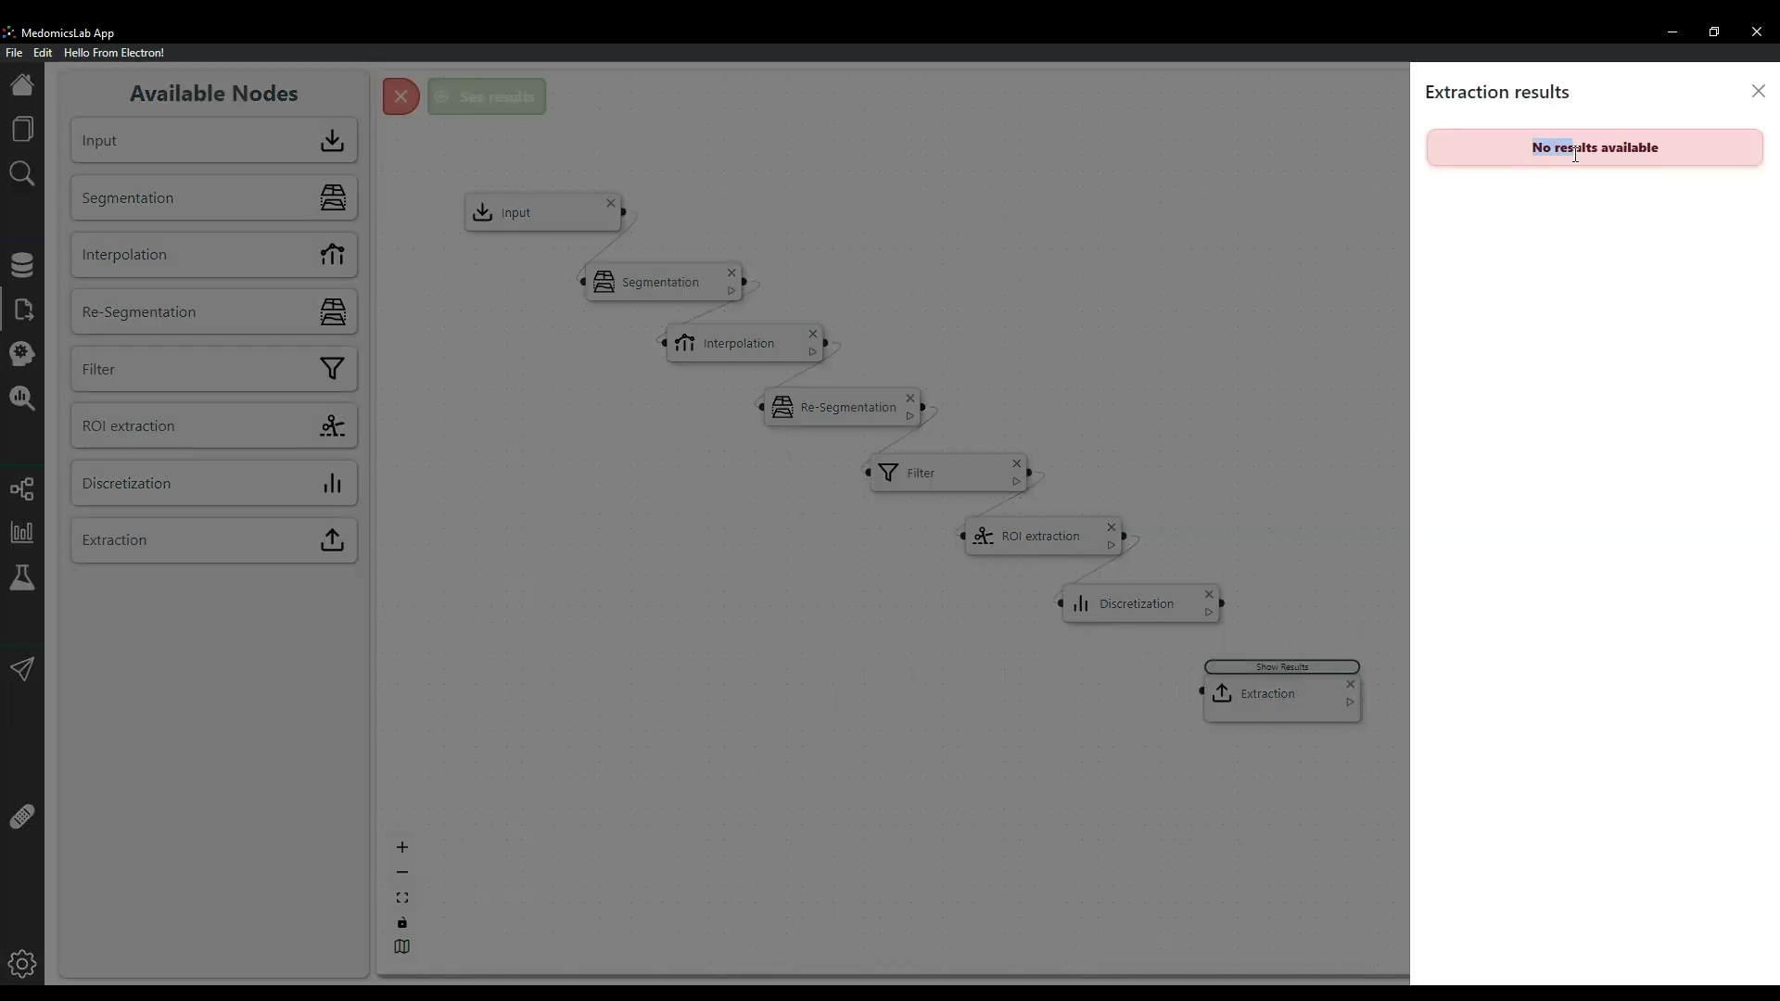
{"action": "left_click_drag", "start_coordinate": [1576, 155], "coordinate": [1682, 165]}
{"action": "left_click", "coordinate": [1669, 204]}
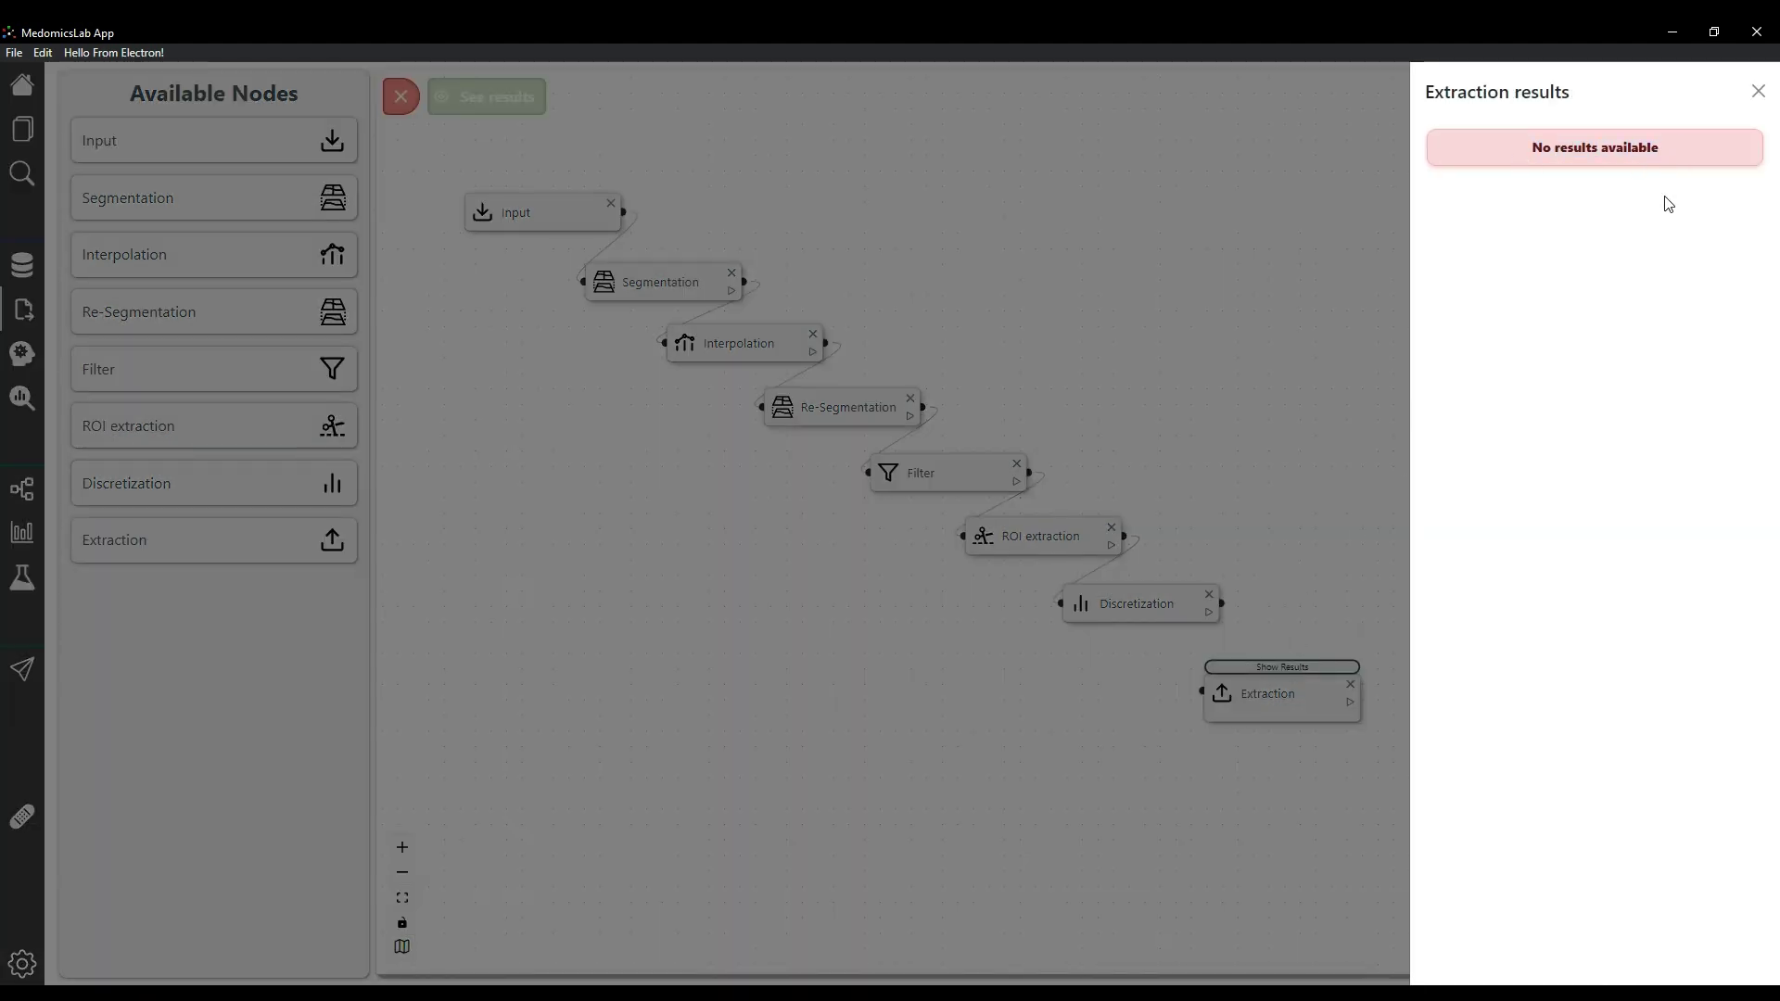
{"action": "left_click", "coordinate": [1758, 91]}
{"action": "left_click_drag", "start_coordinate": [1222, 604], "coordinate": [1203, 691]}
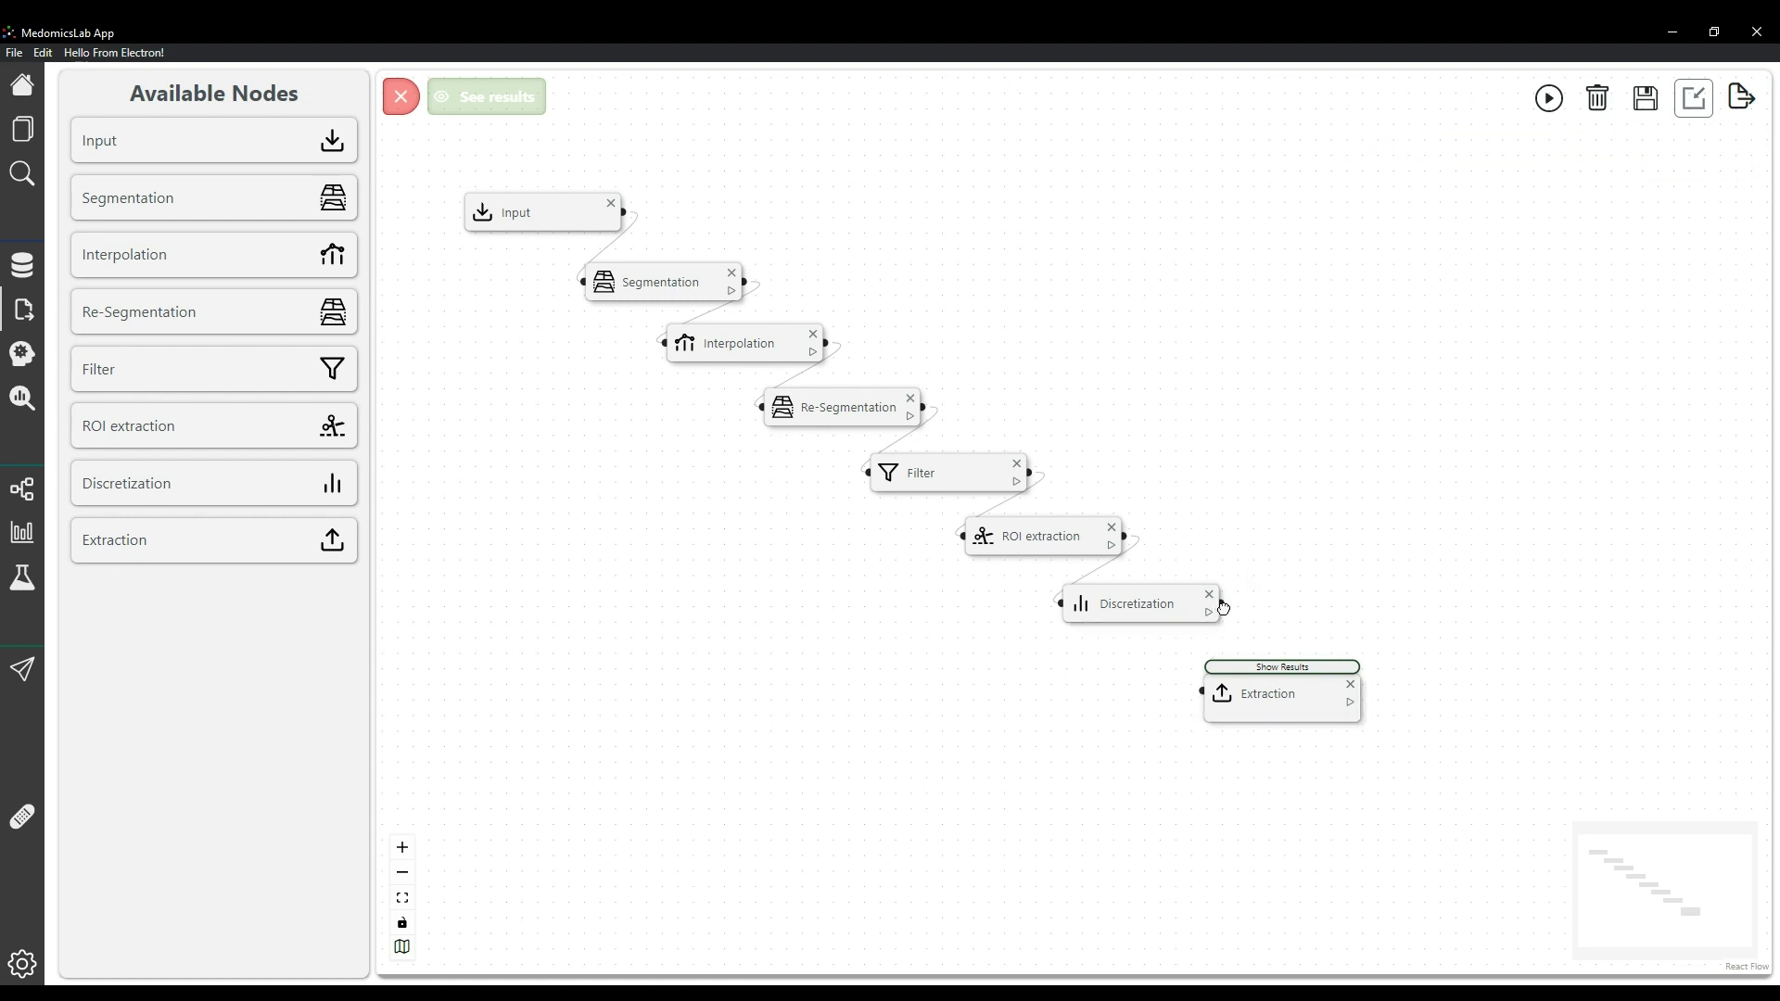
{"action": "left_click_drag", "start_coordinate": [1222, 603], "coordinate": [1206, 687]}
Step: Open the Extraction node's feature canvas and add a MORPH node to it
{"action": "double_click", "coordinate": [1250, 691]}
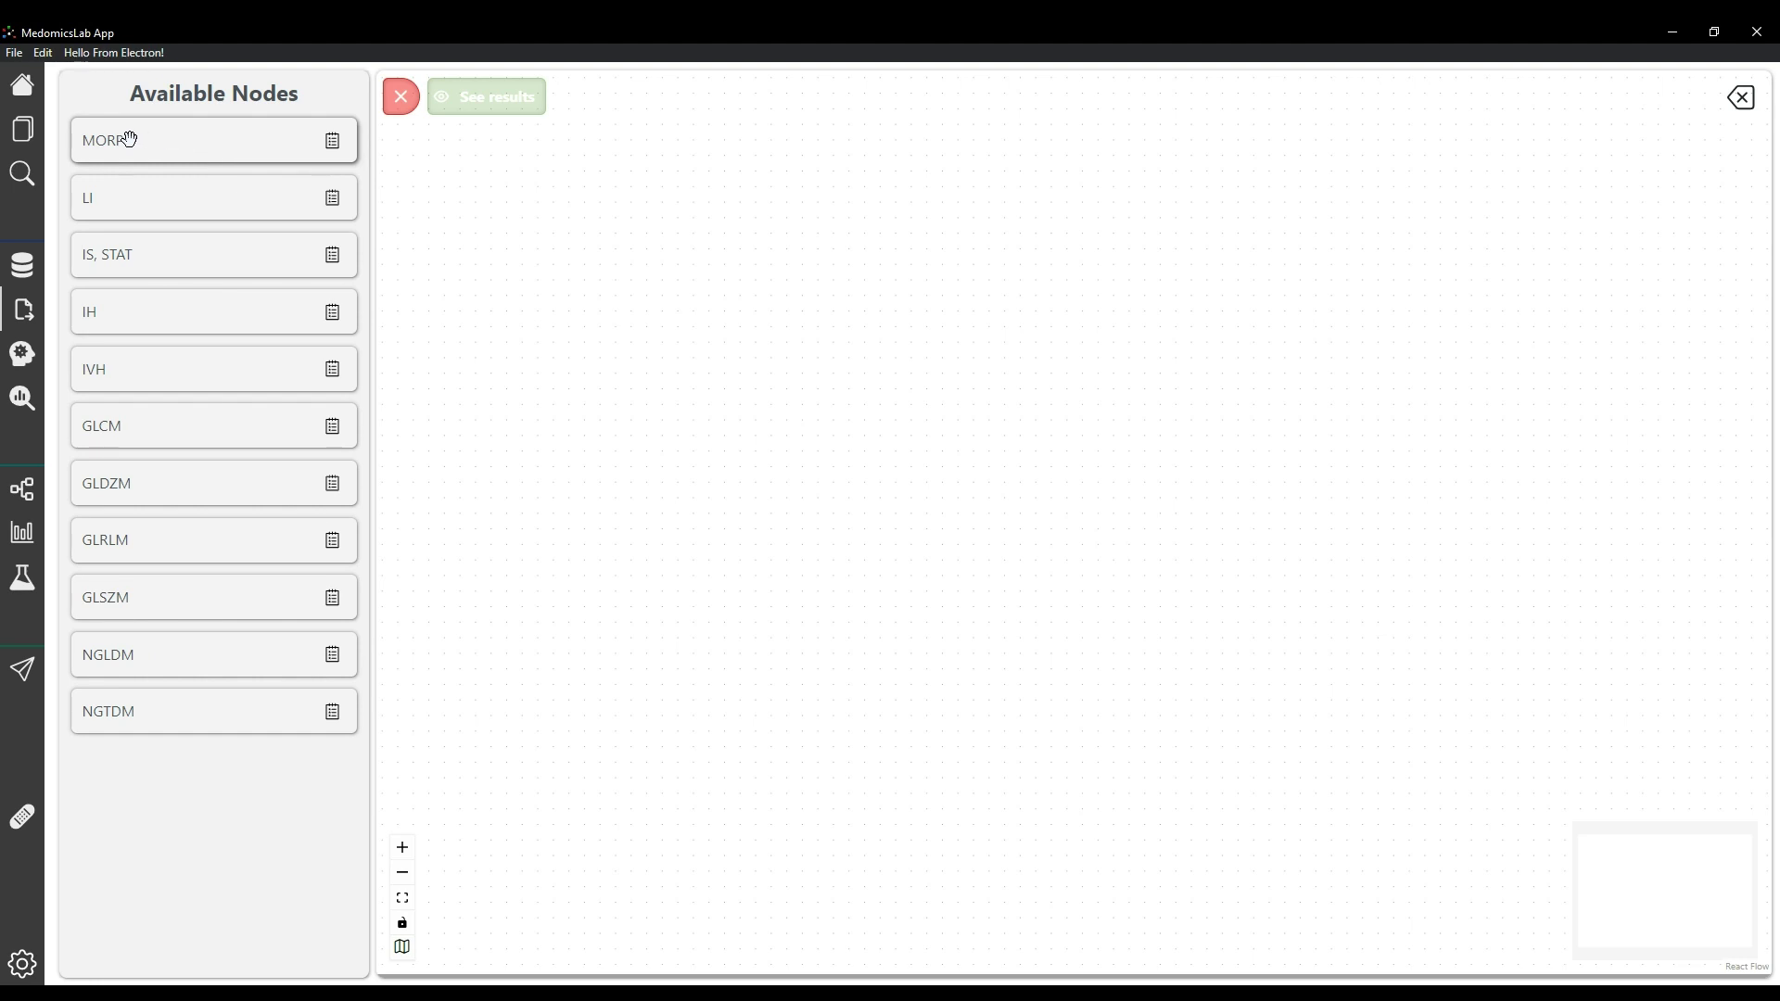
{"action": "left_click_drag", "start_coordinate": [125, 137], "coordinate": [660, 212]}
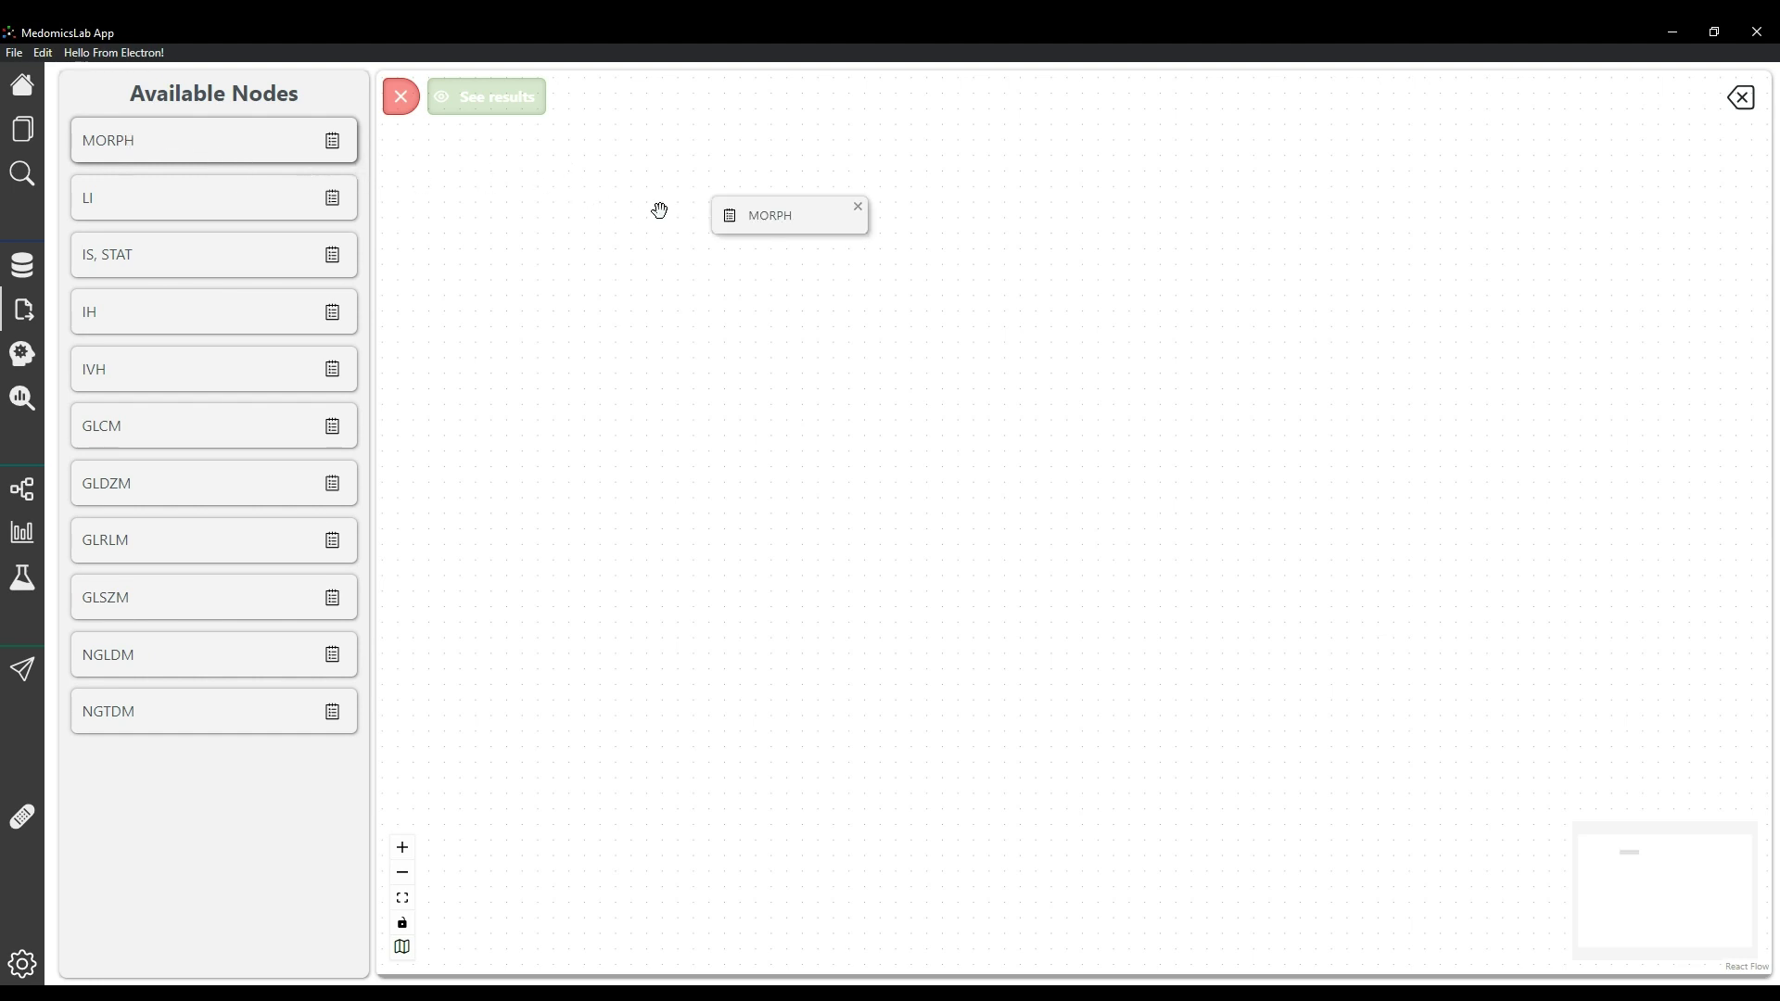
{"action": "scroll", "coordinate": [659, 212], "scroll_direction": "up", "scroll_amount": 4}
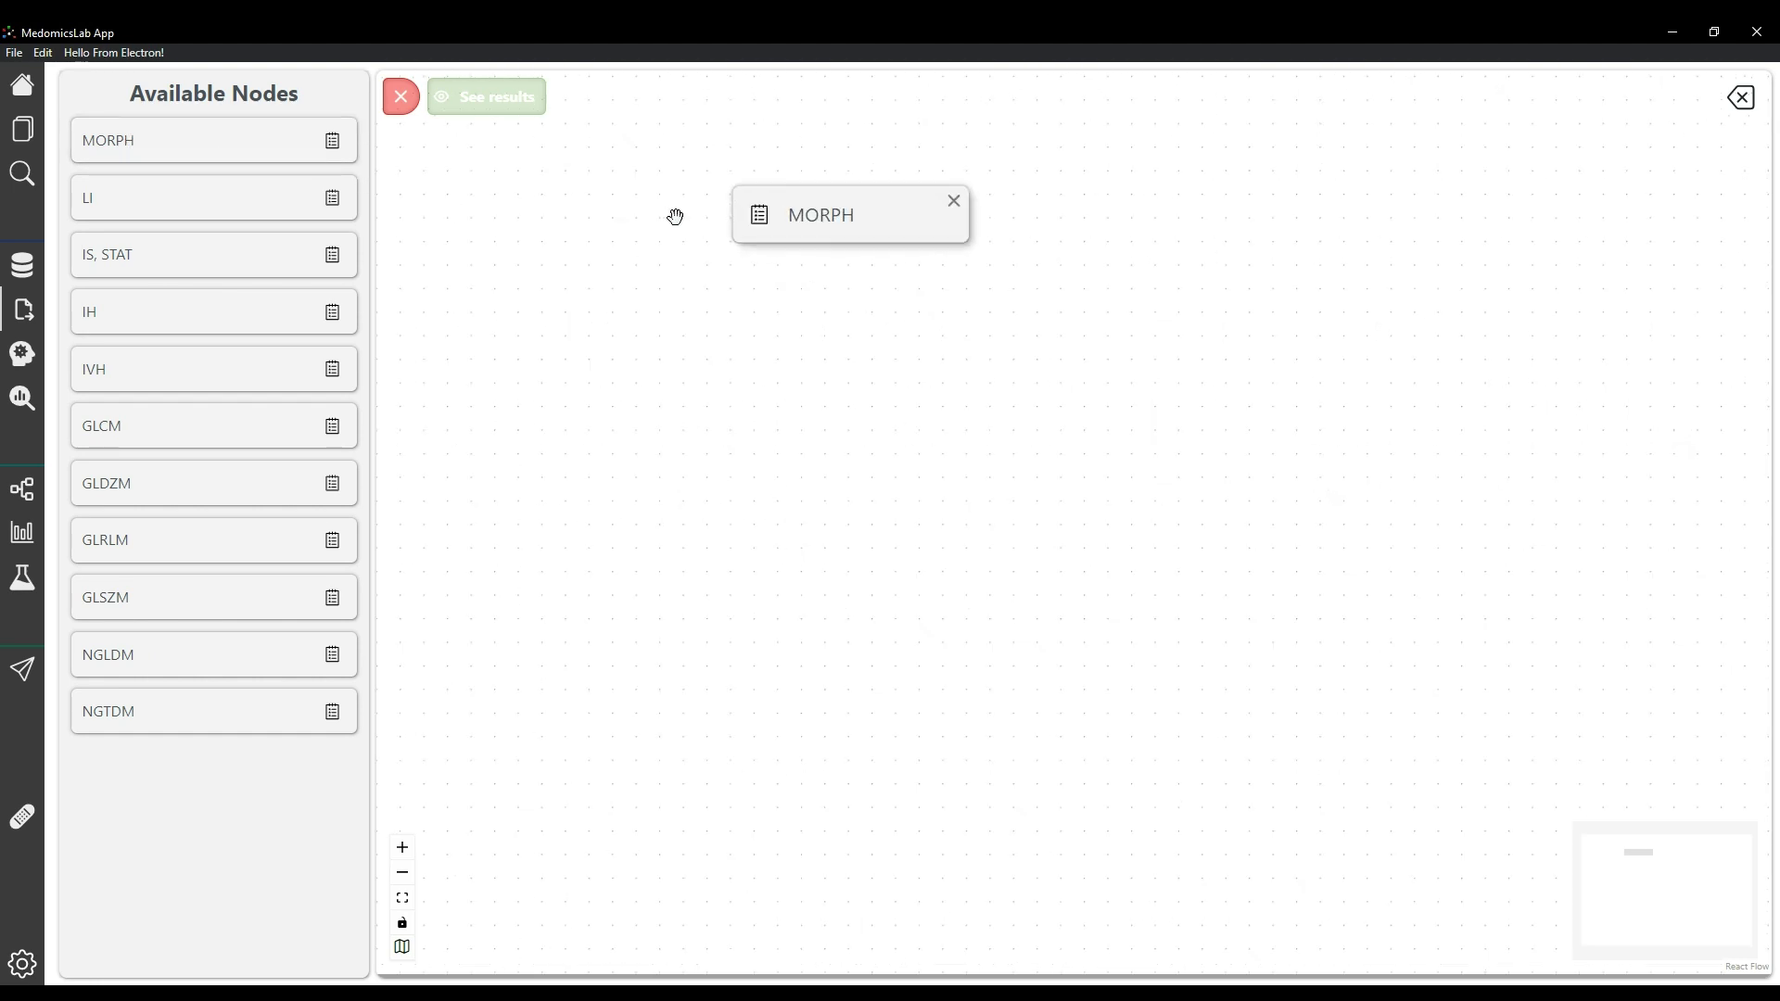
Step: Examine the MORPH node's list of selectable morphological features and its Select all option
{"action": "left_click", "coordinate": [919, 214]}
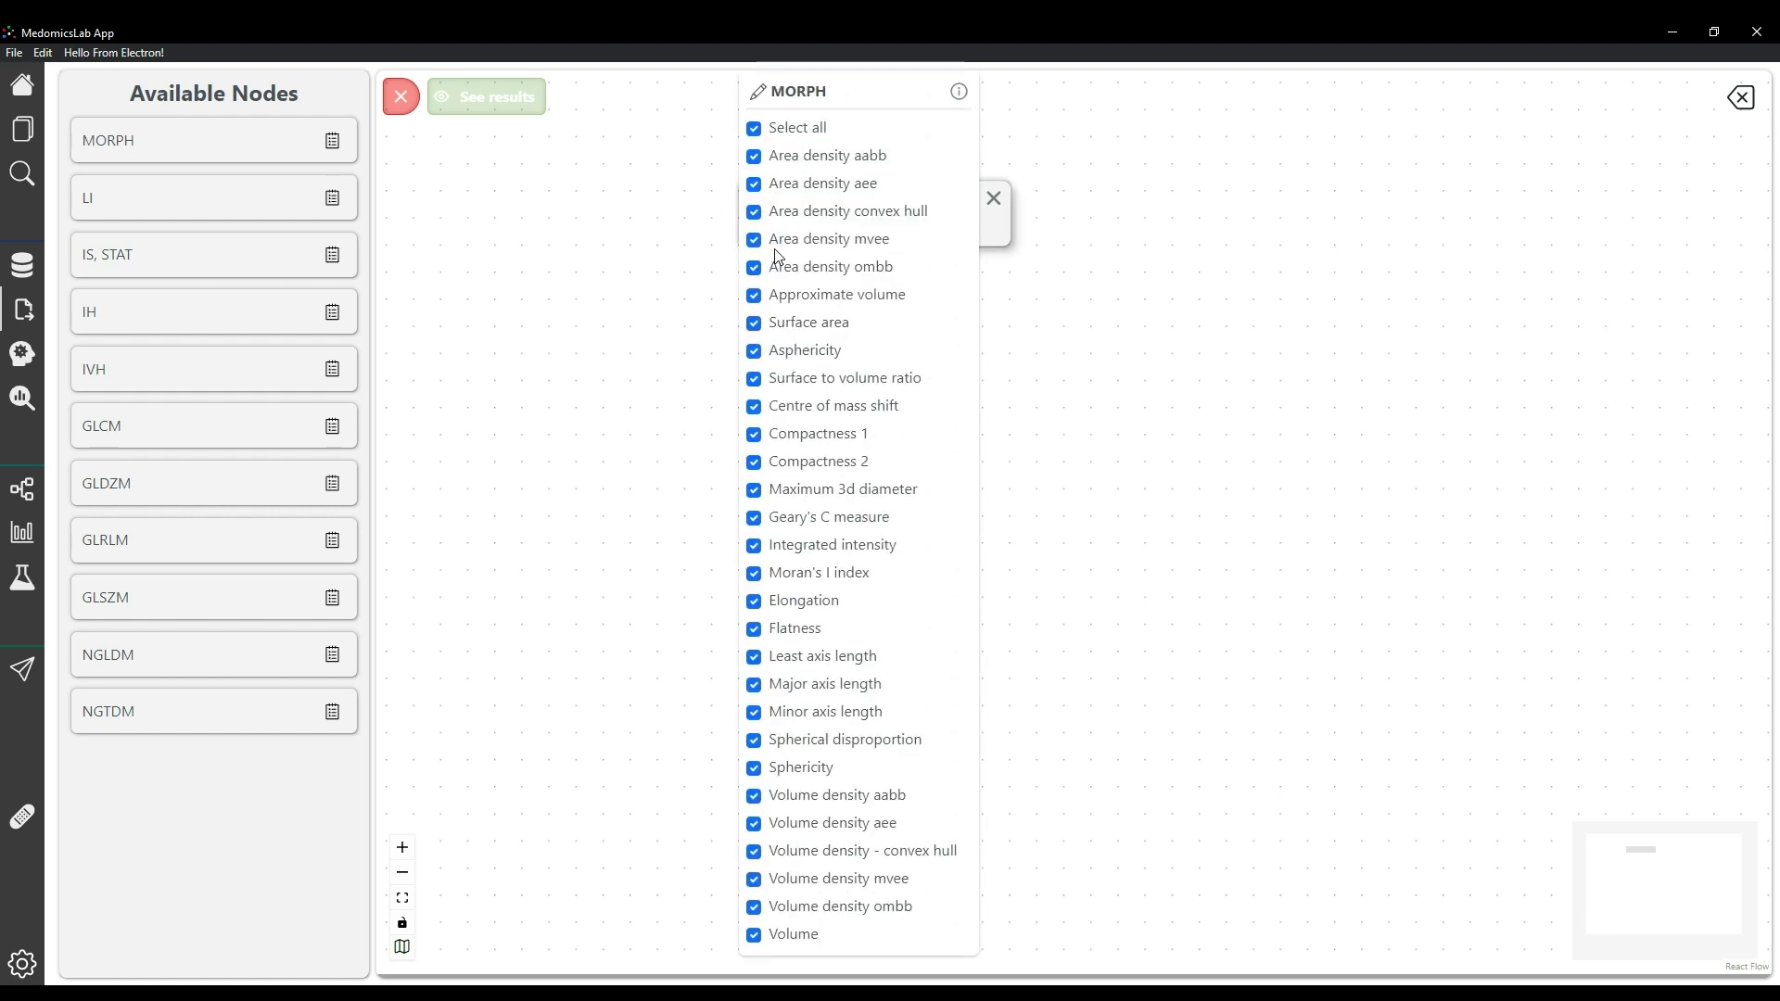
{"action": "left_click_drag", "start_coordinate": [915, 736], "coordinate": [798, 263]}
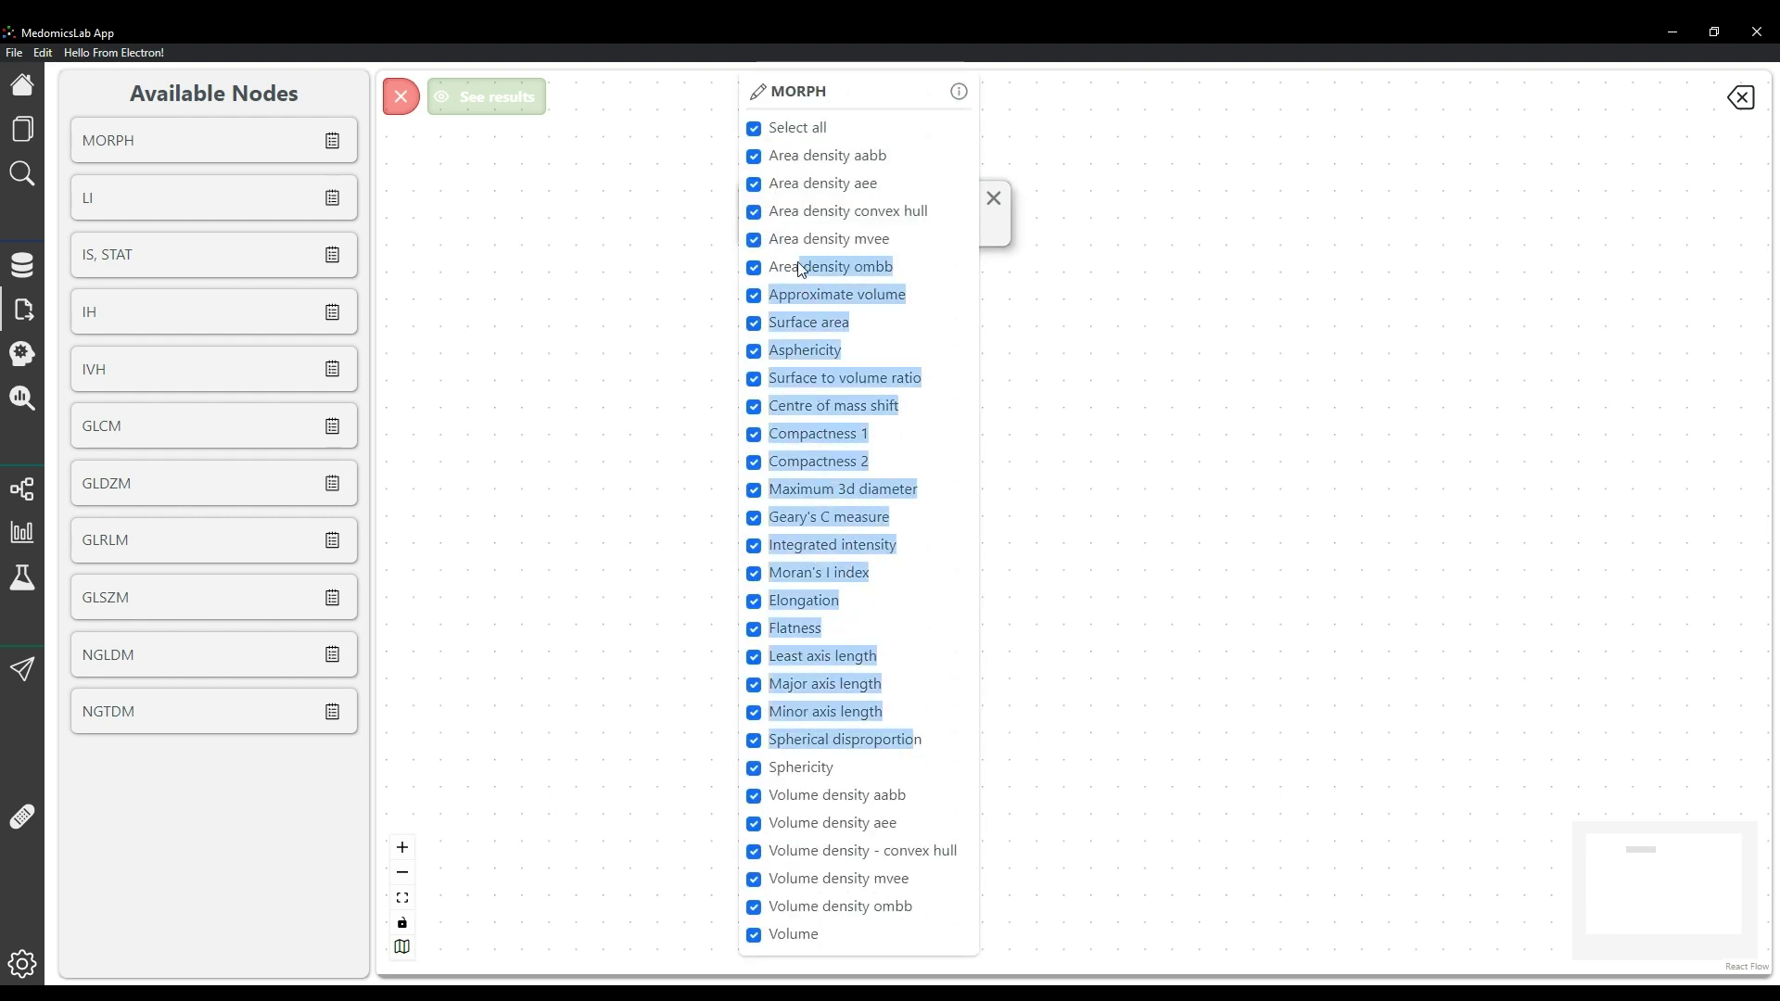
{"action": "left_click", "coordinate": [817, 185]}
{"action": "left_click_drag", "start_coordinate": [857, 129], "coordinate": [770, 126]}
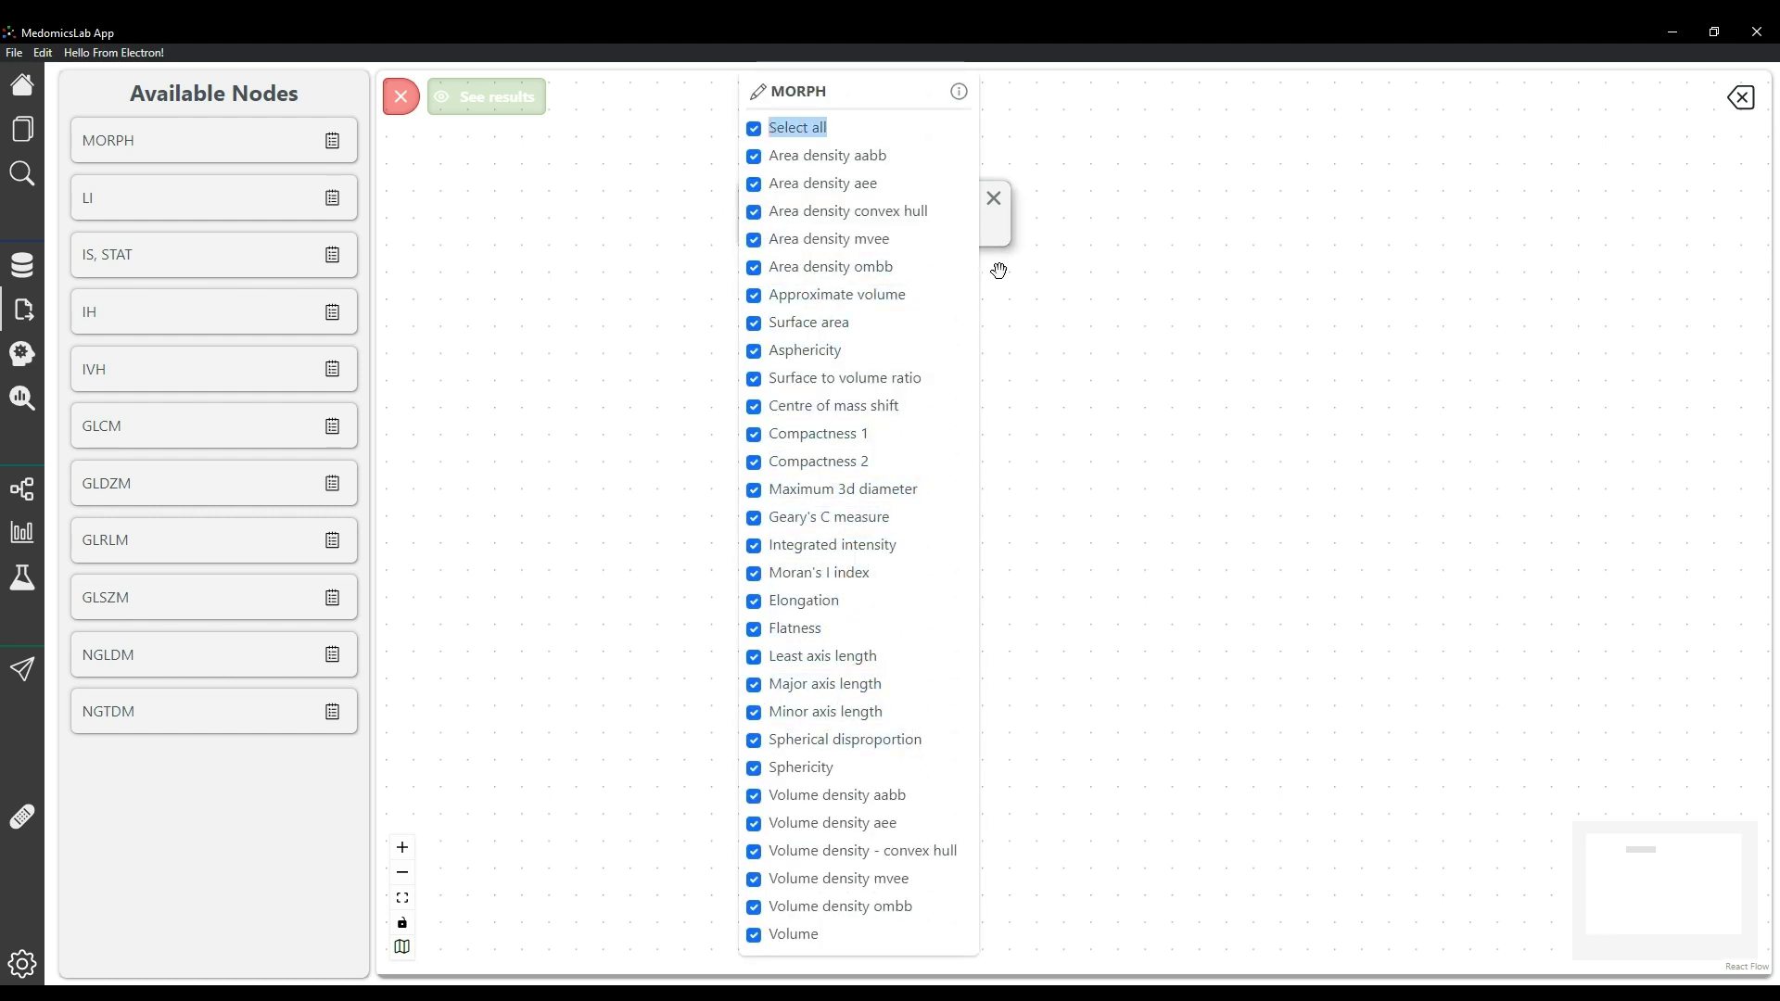
{"action": "left_click", "coordinate": [1029, 282]}
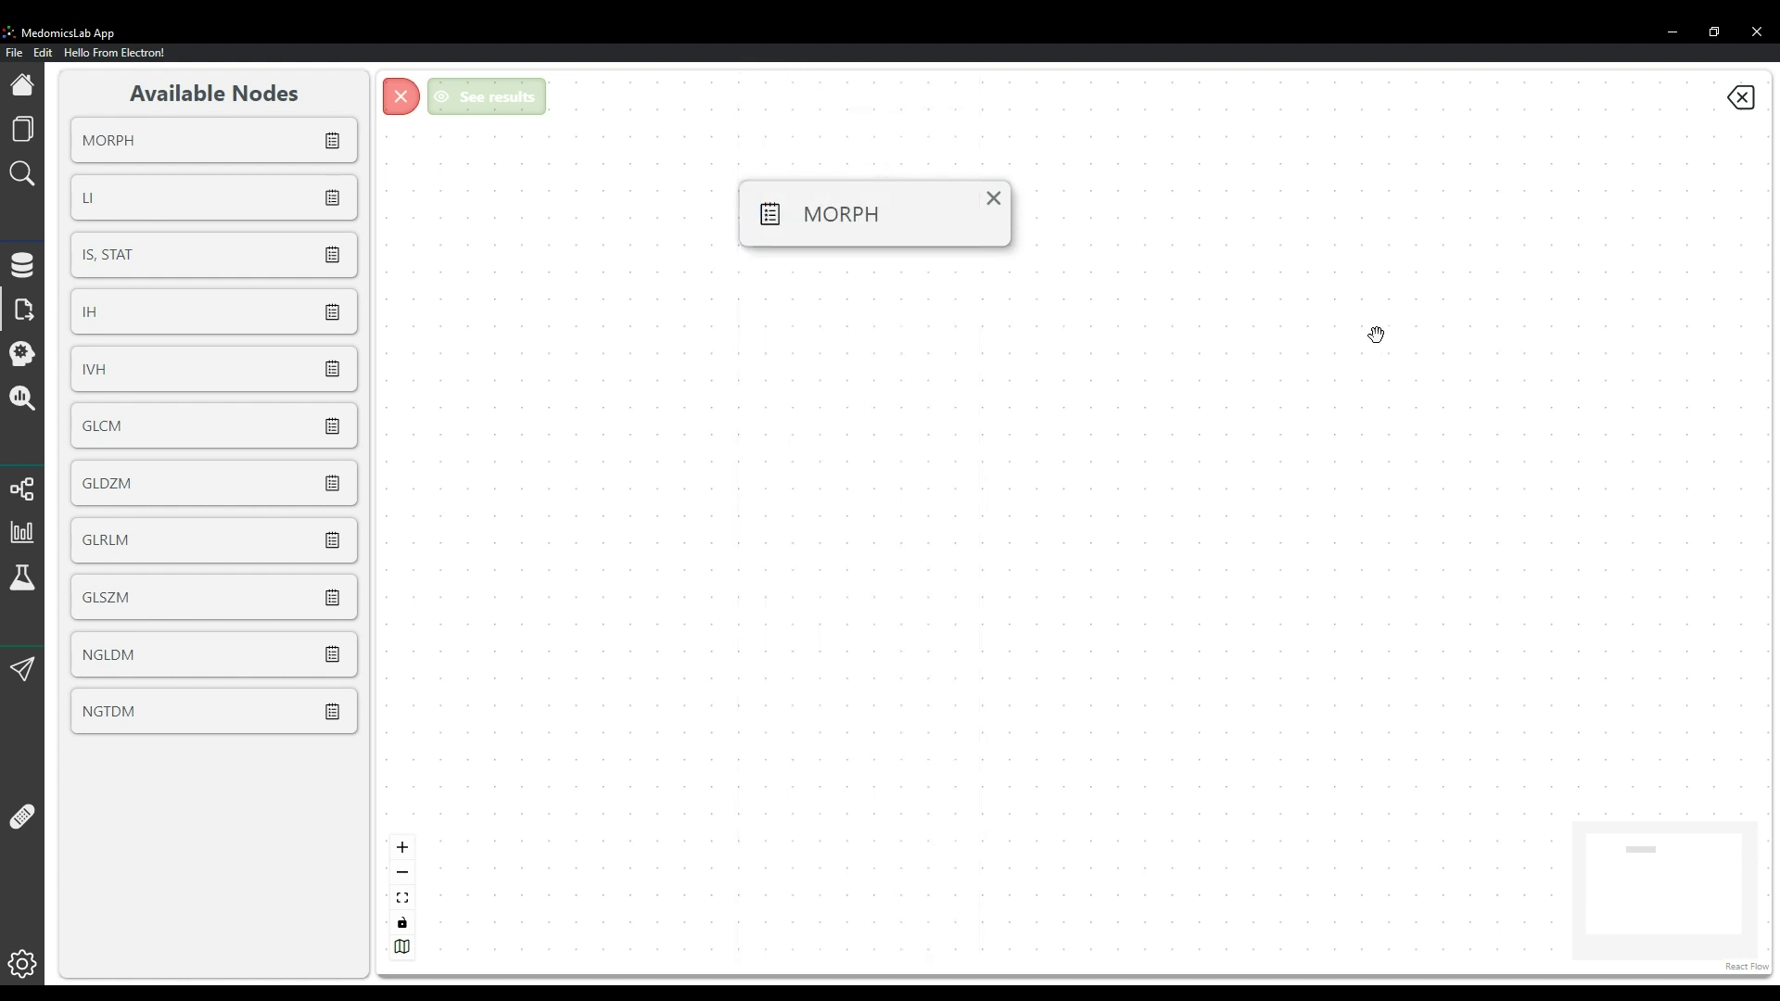
Step: Return to the main pipeline canvas and run the whole workflow
{"action": "left_click", "coordinate": [1742, 98]}
{"action": "scroll", "coordinate": [1435, 310], "scroll_direction": "down", "scroll_amount": 5}
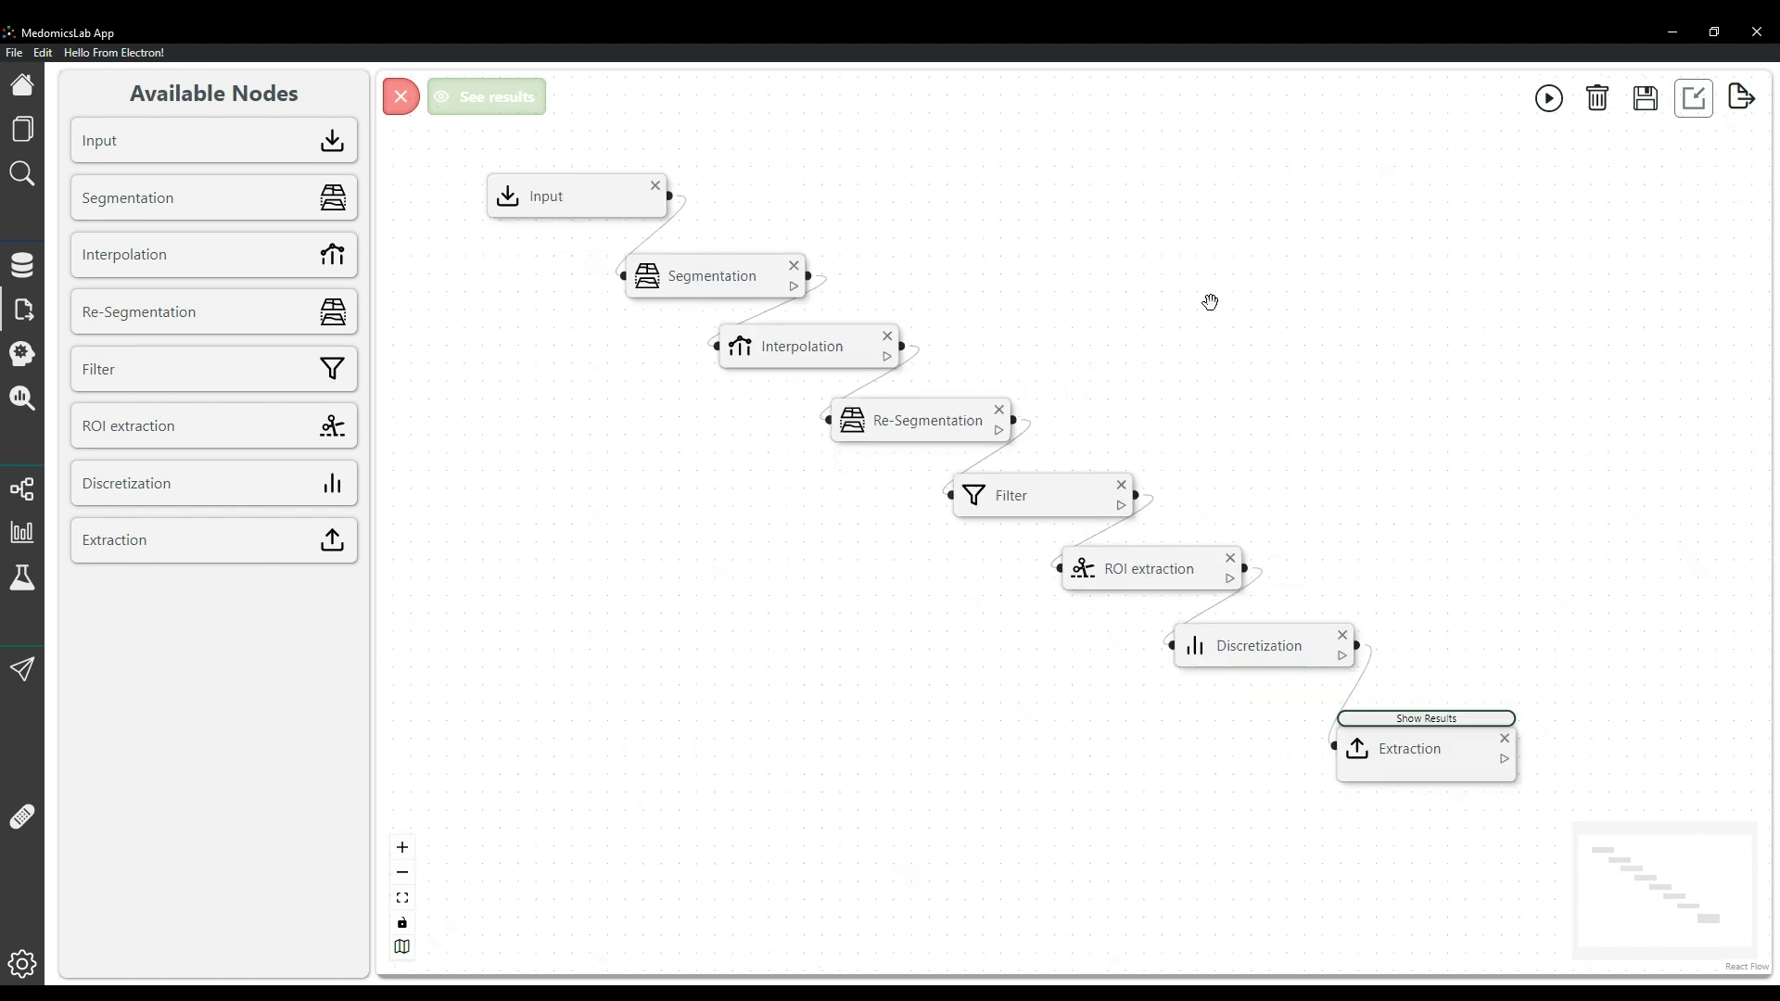
{"action": "left_click_drag", "start_coordinate": [1230, 355], "coordinate": [1213, 344]}
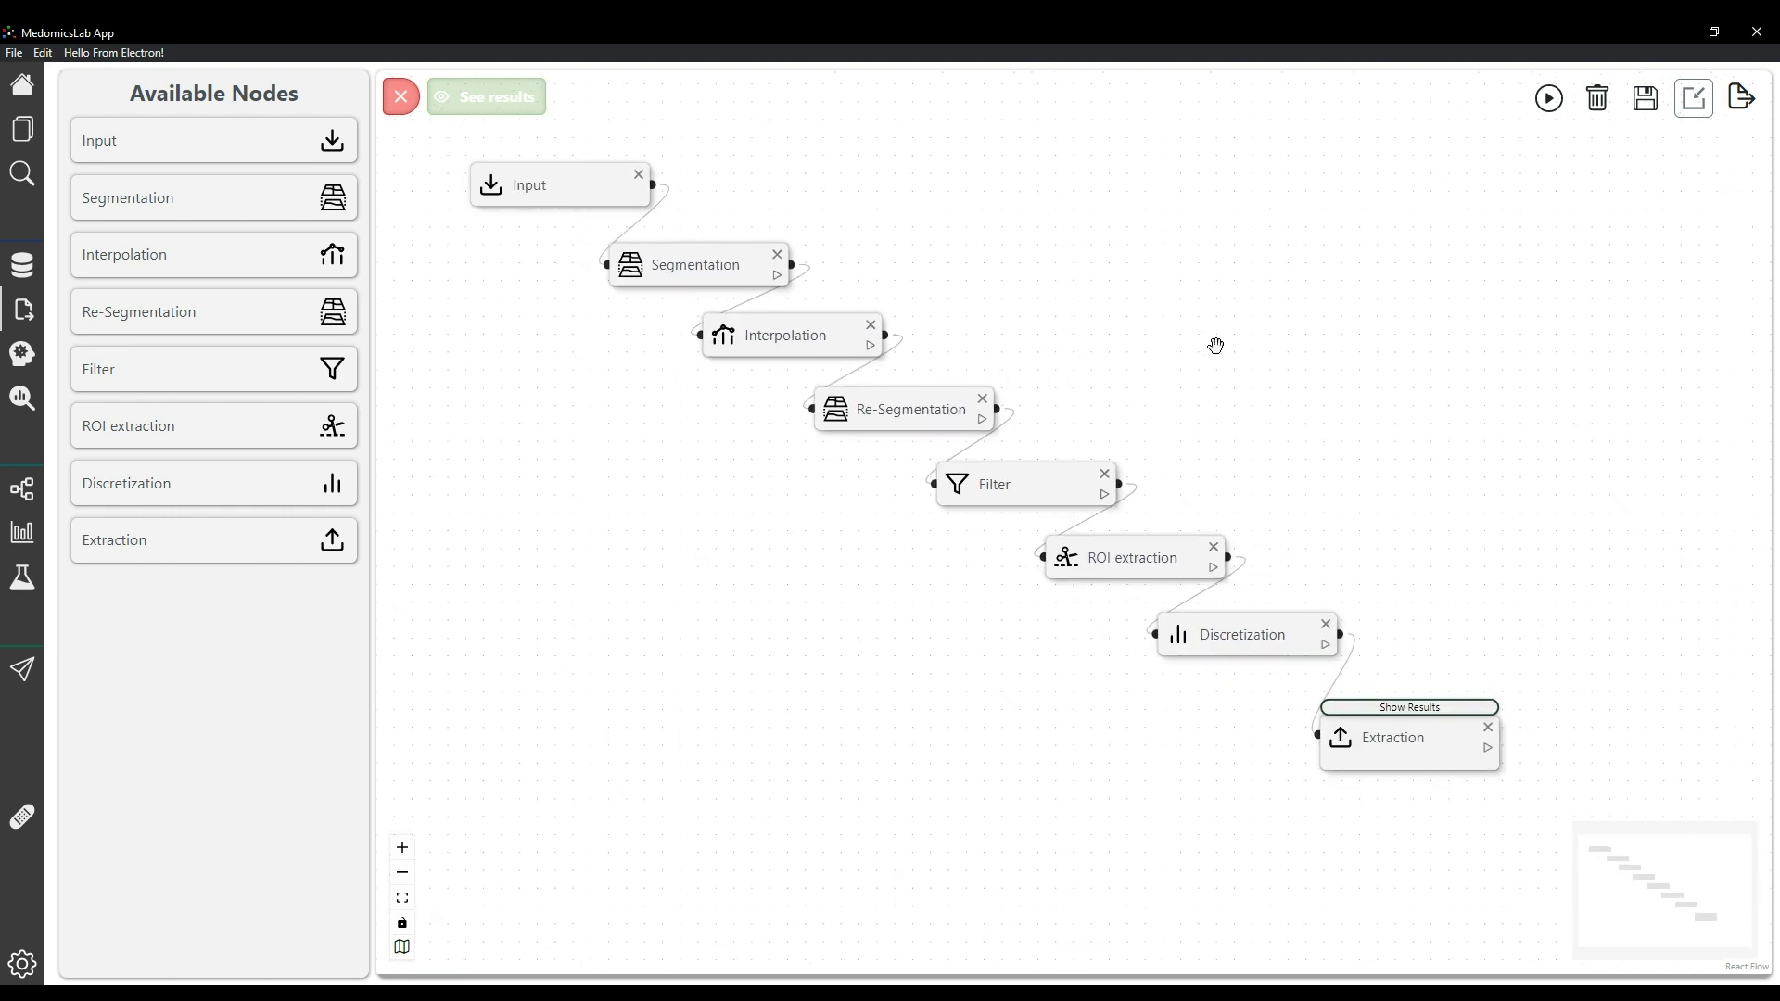
{"action": "left_click", "coordinate": [1549, 98]}
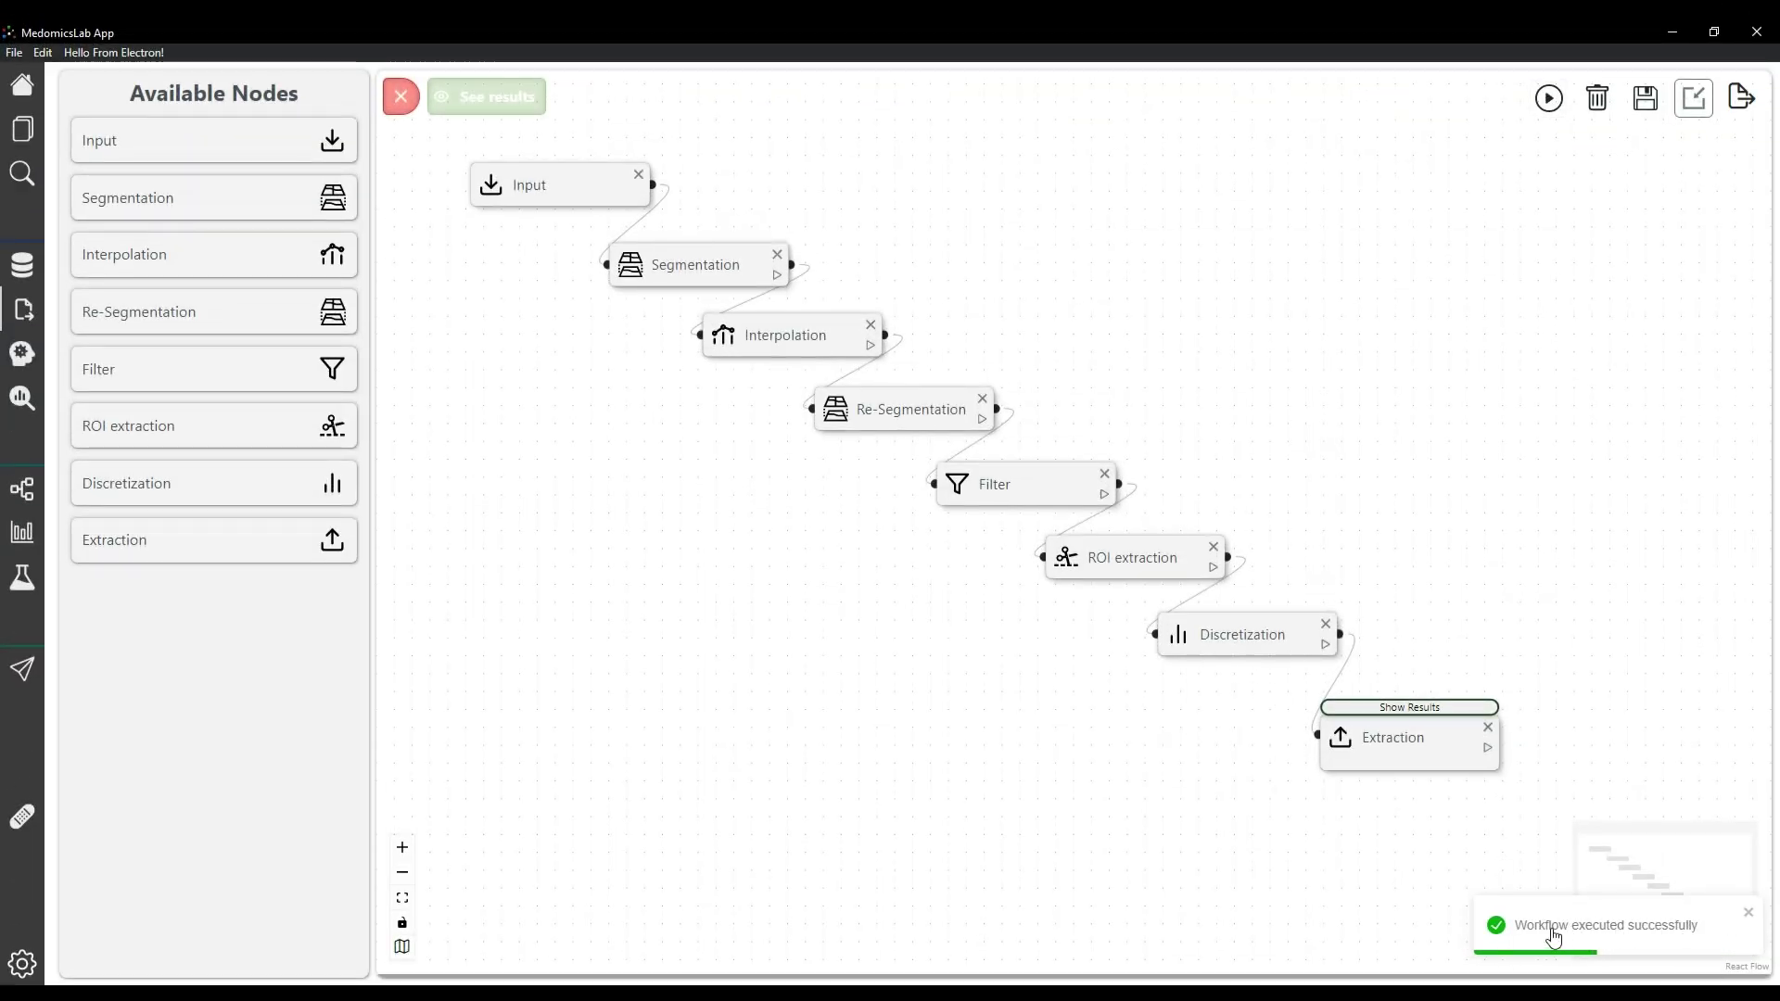
Step: Show the Extraction node's results and expand the MR scan's RUN_1 entry down to the contents of pipeline 1
{"action": "left_click", "coordinate": [1387, 710]}
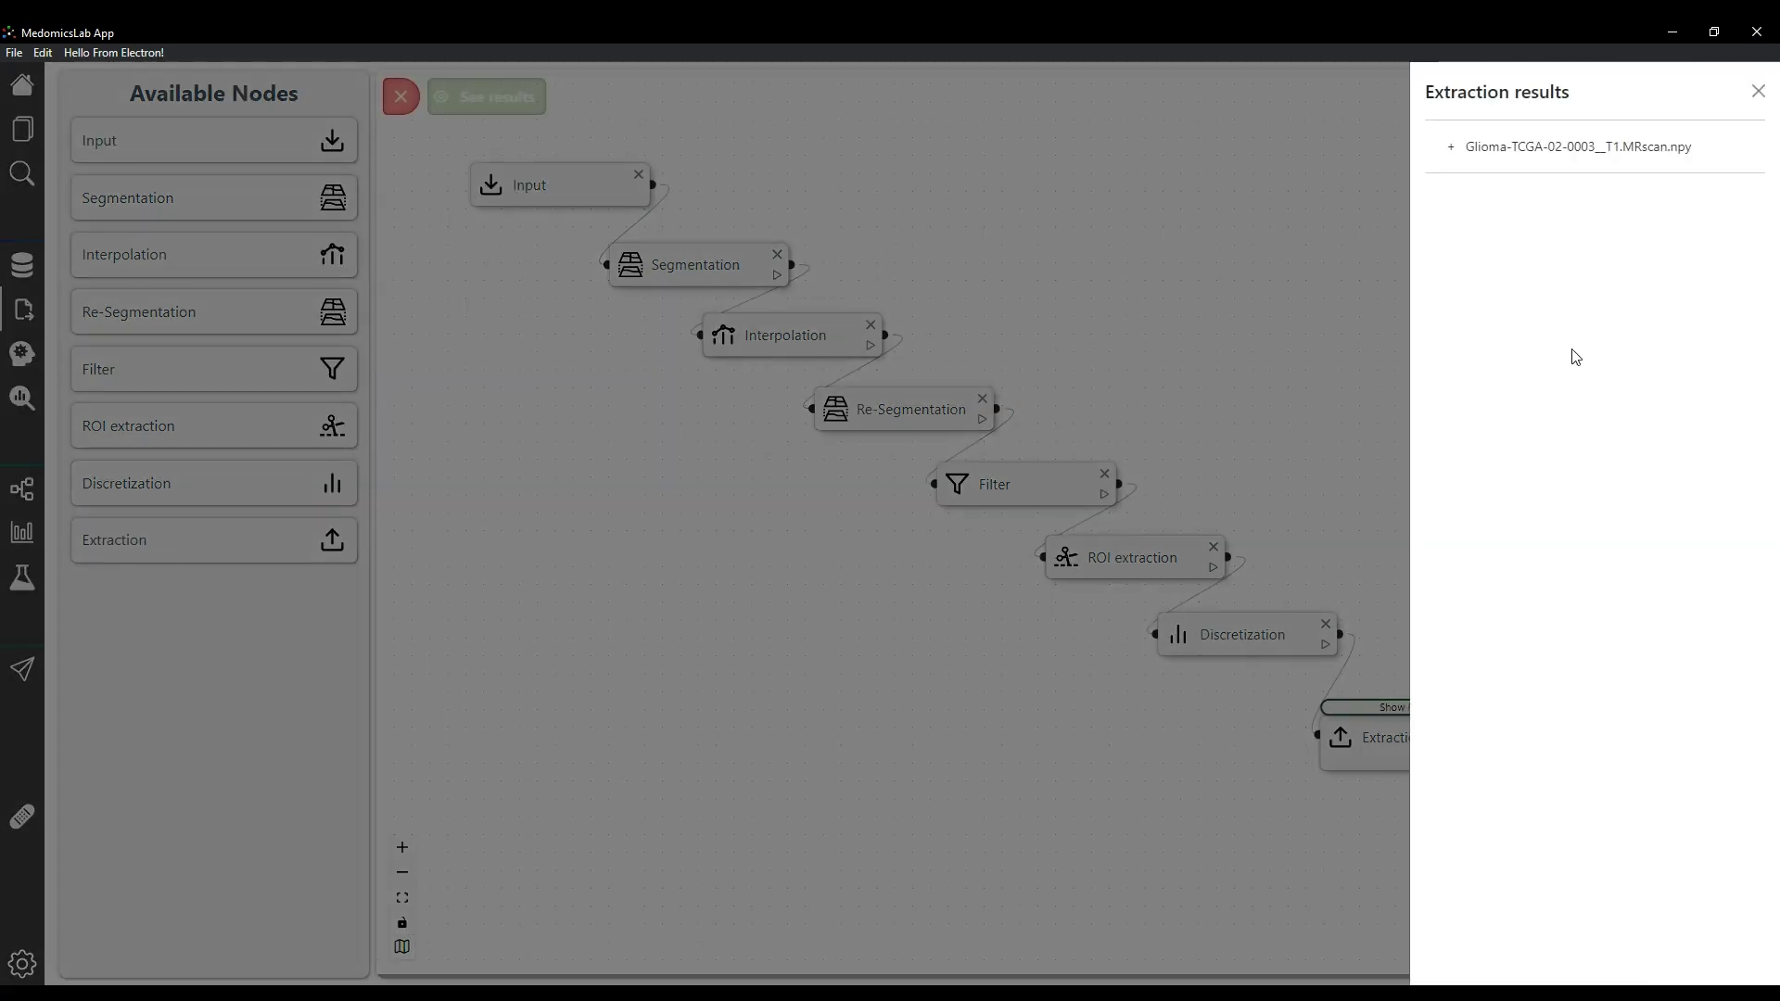
{"action": "left_click_drag", "start_coordinate": [1711, 162], "coordinate": [1464, 165]}
{"action": "left_click", "coordinate": [1452, 153]}
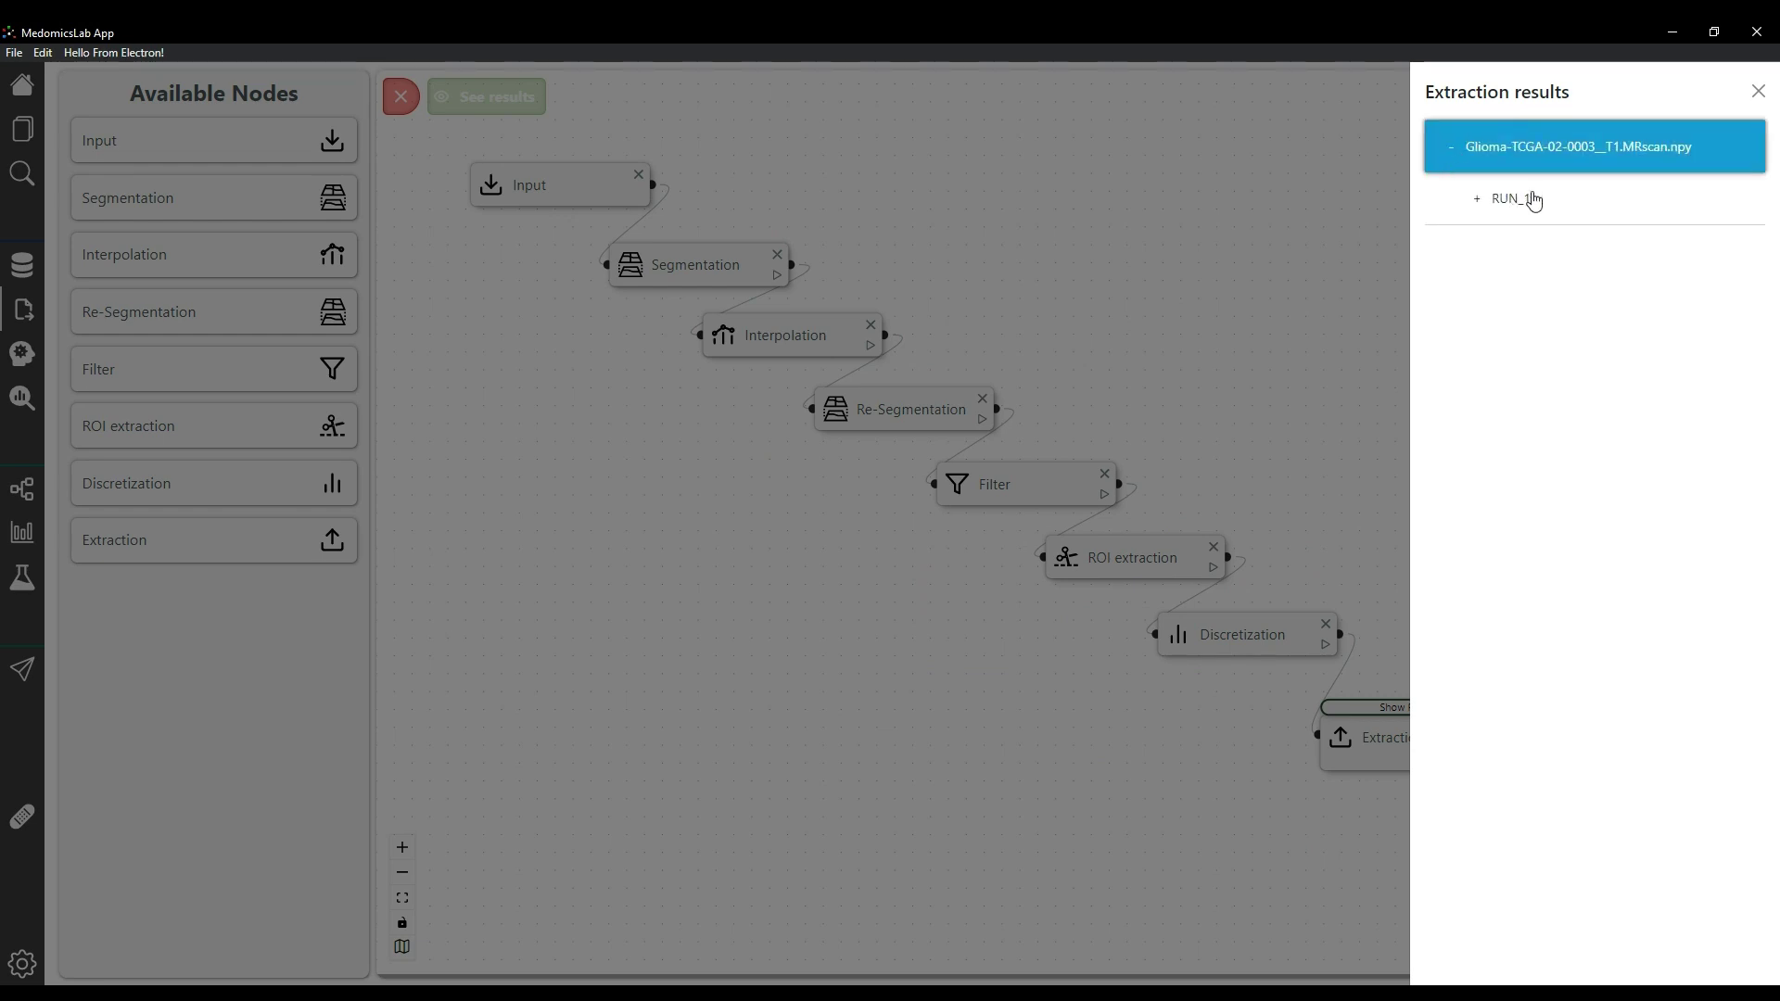
{"action": "left_click", "coordinate": [1483, 199]}
{"action": "left_click_drag", "start_coordinate": [1596, 258], "coordinate": [1503, 257]}
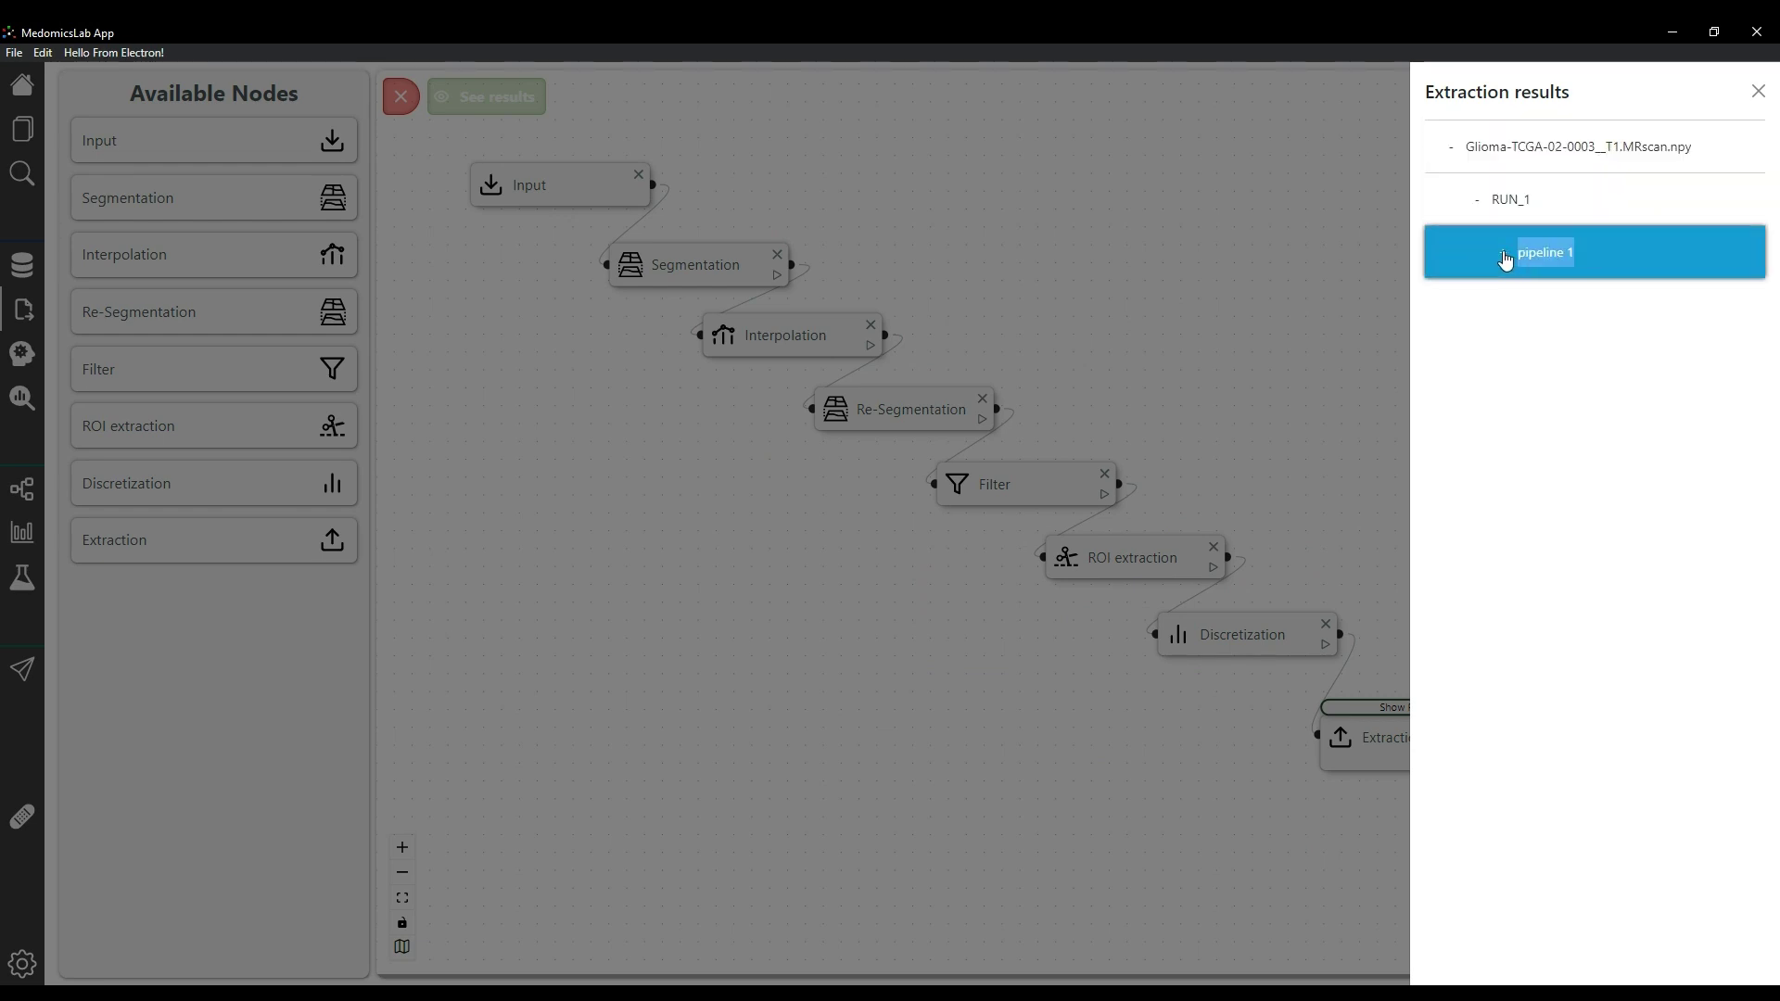
{"action": "left_click", "coordinate": [1503, 257]}
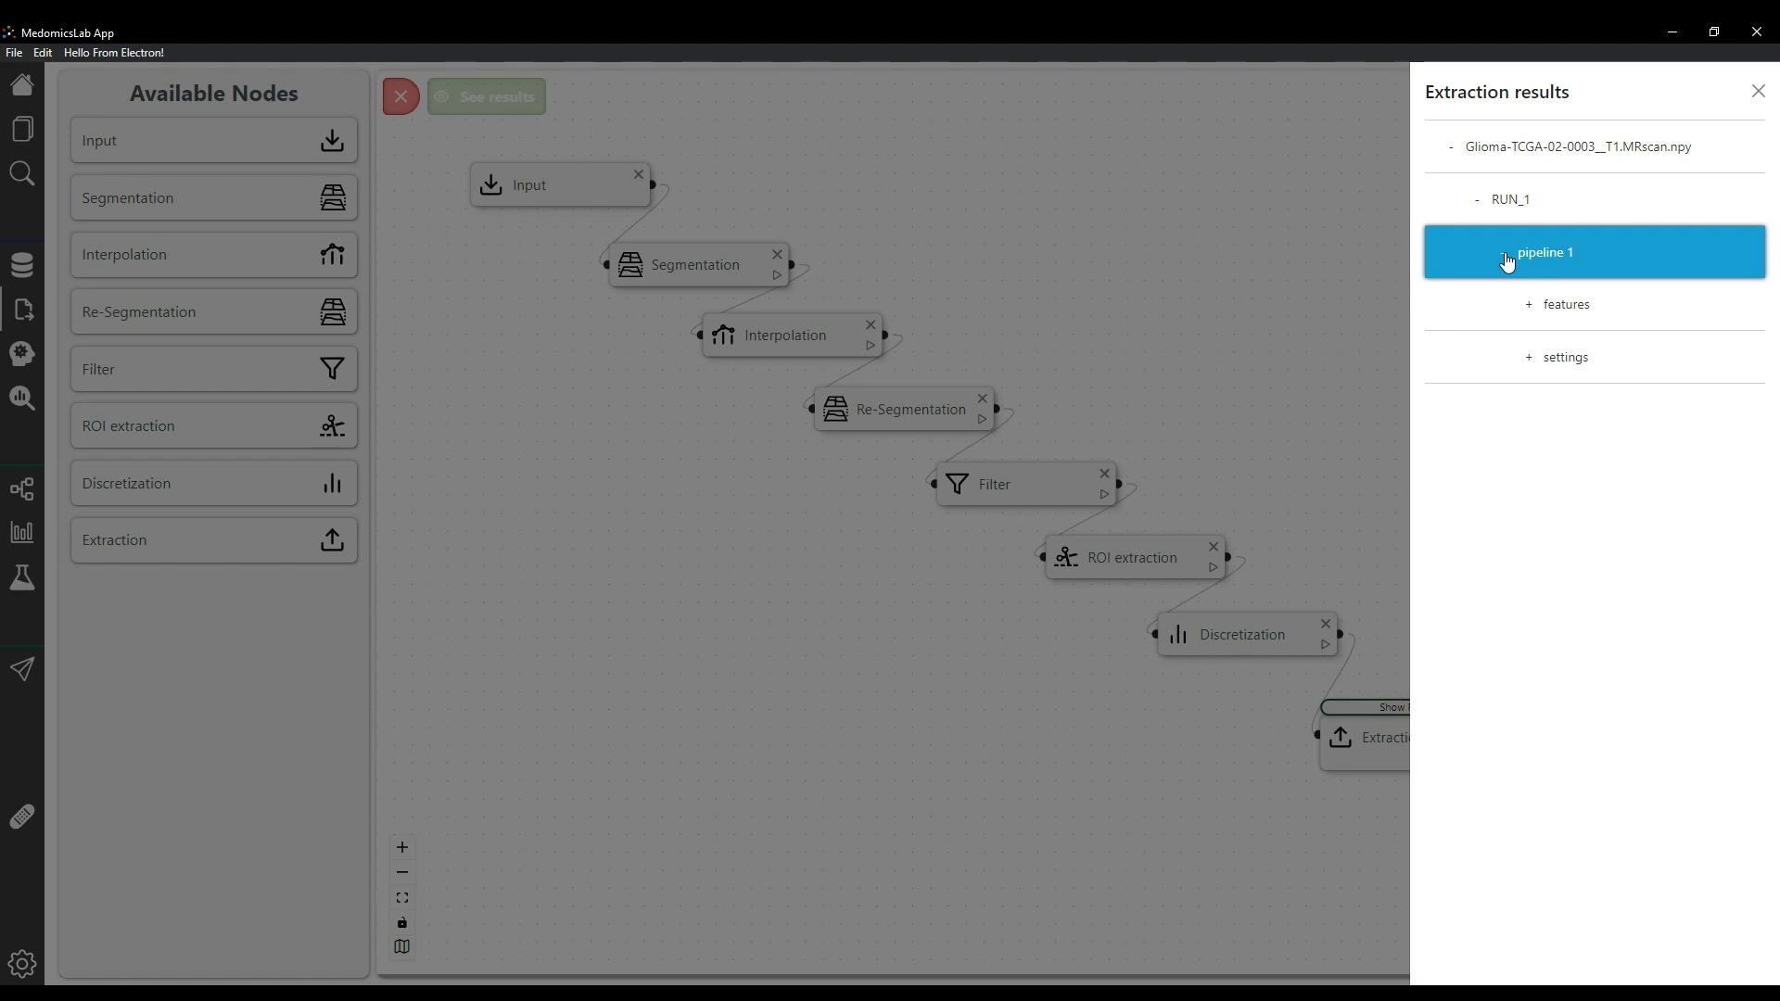
Step: Examine the extracted morphological features and the recorded settings under pipeline 1, and close the results
{"action": "left_click", "coordinate": [1526, 309]}
{"action": "left_click", "coordinate": [1555, 361]}
{"action": "left_click_drag", "start_coordinate": [1583, 403], "coordinate": [1697, 893]}
{"action": "scroll", "coordinate": [1697, 893], "scroll_direction": "down", "scroll_amount": 1}
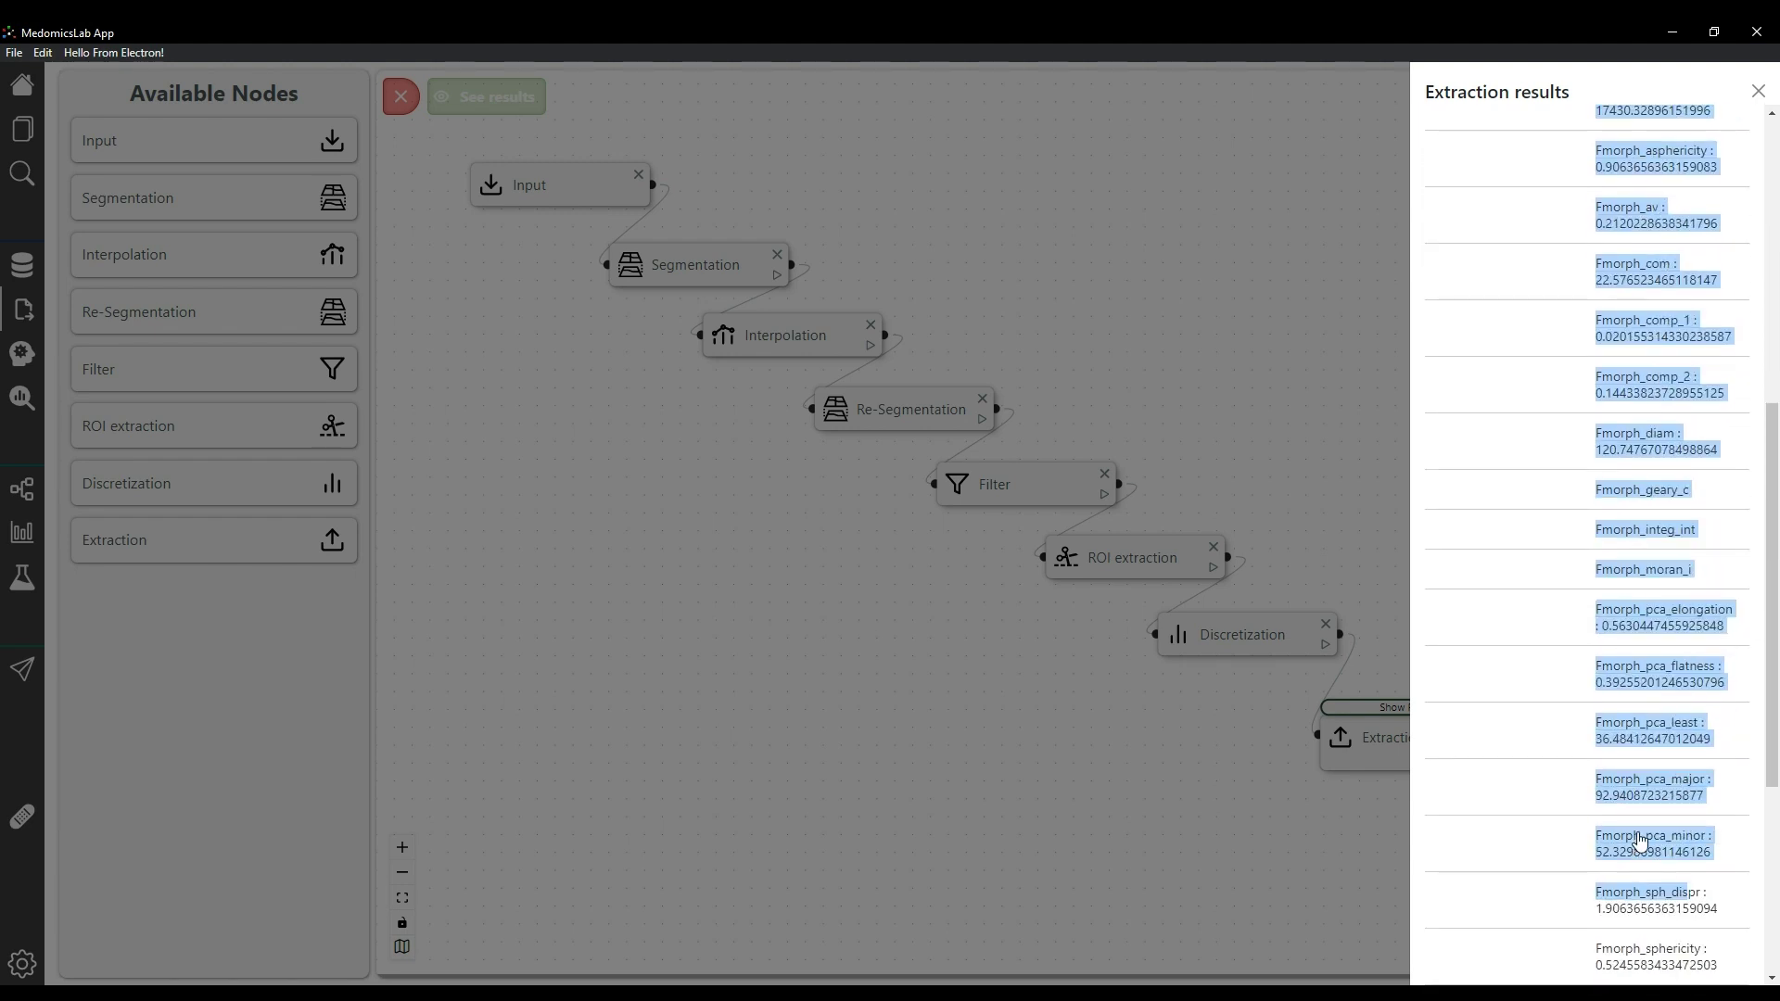
{"action": "left_click", "coordinate": [1639, 841]}
{"action": "scroll", "coordinate": [1623, 834], "scroll_direction": "down", "scroll_amount": 3}
{"action": "left_click", "coordinate": [1532, 940]}
{"action": "scroll", "coordinate": [1562, 834], "scroll_direction": "down", "scroll_amount": 4}
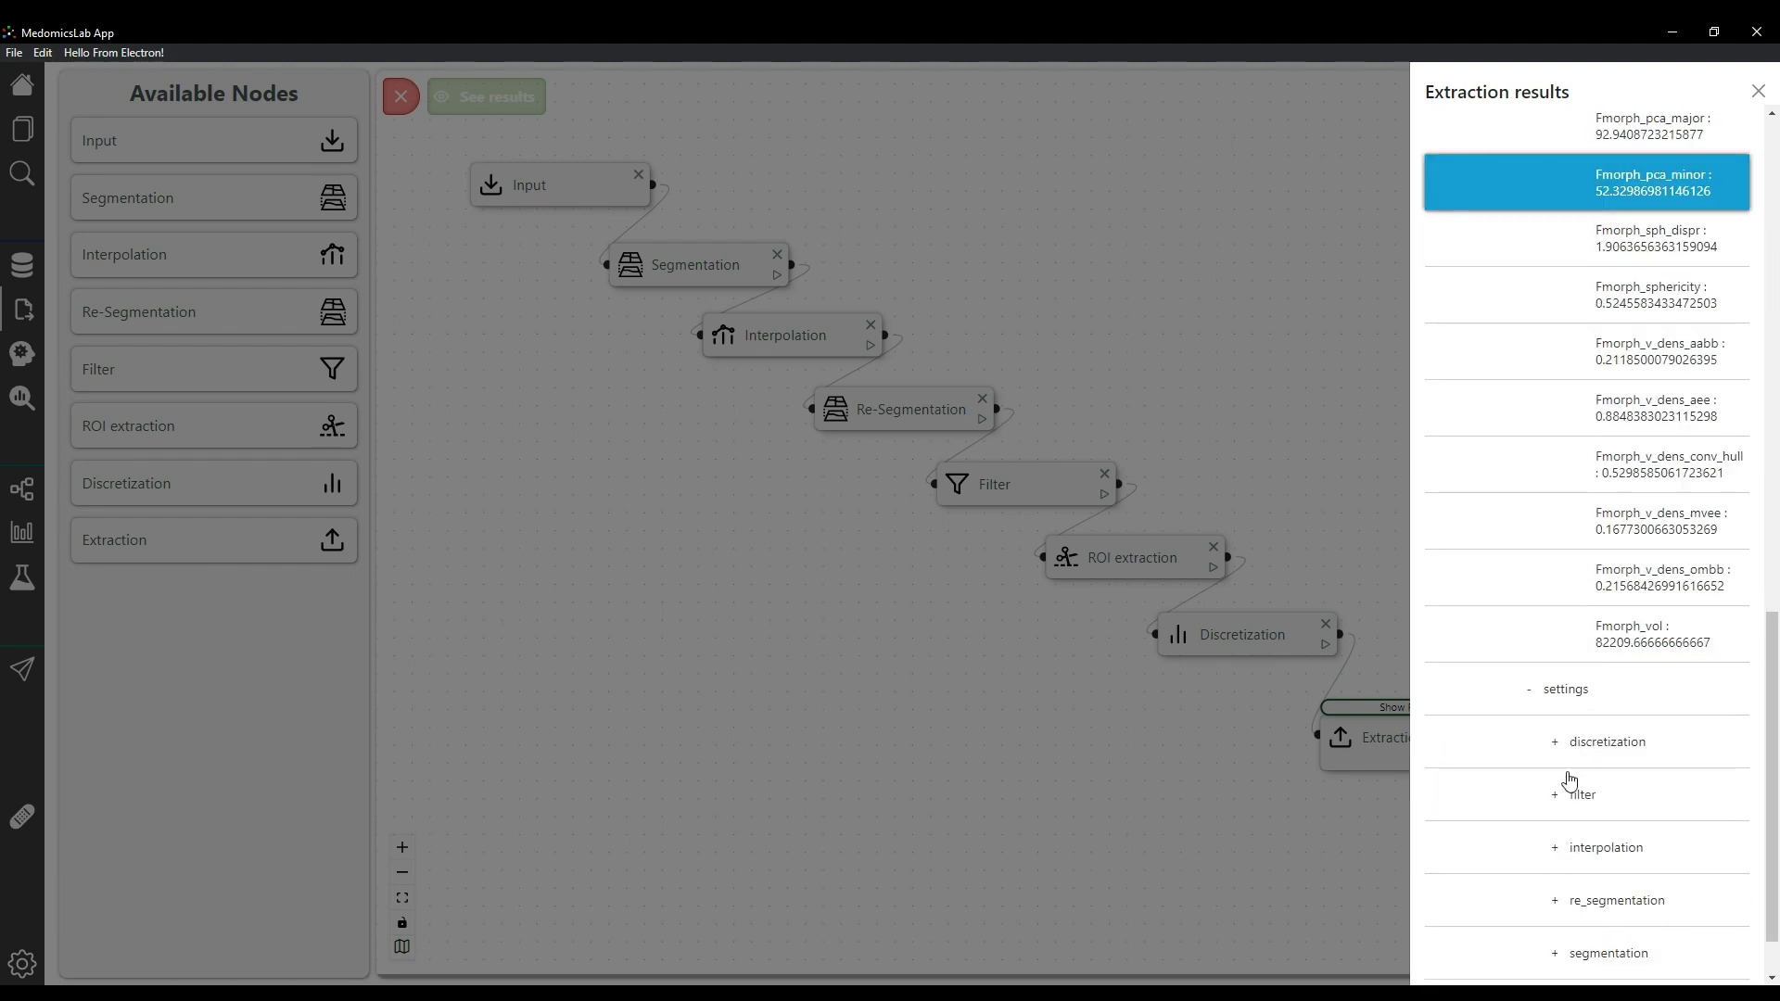
{"action": "left_click_drag", "start_coordinate": [1552, 677], "coordinate": [1659, 932]}
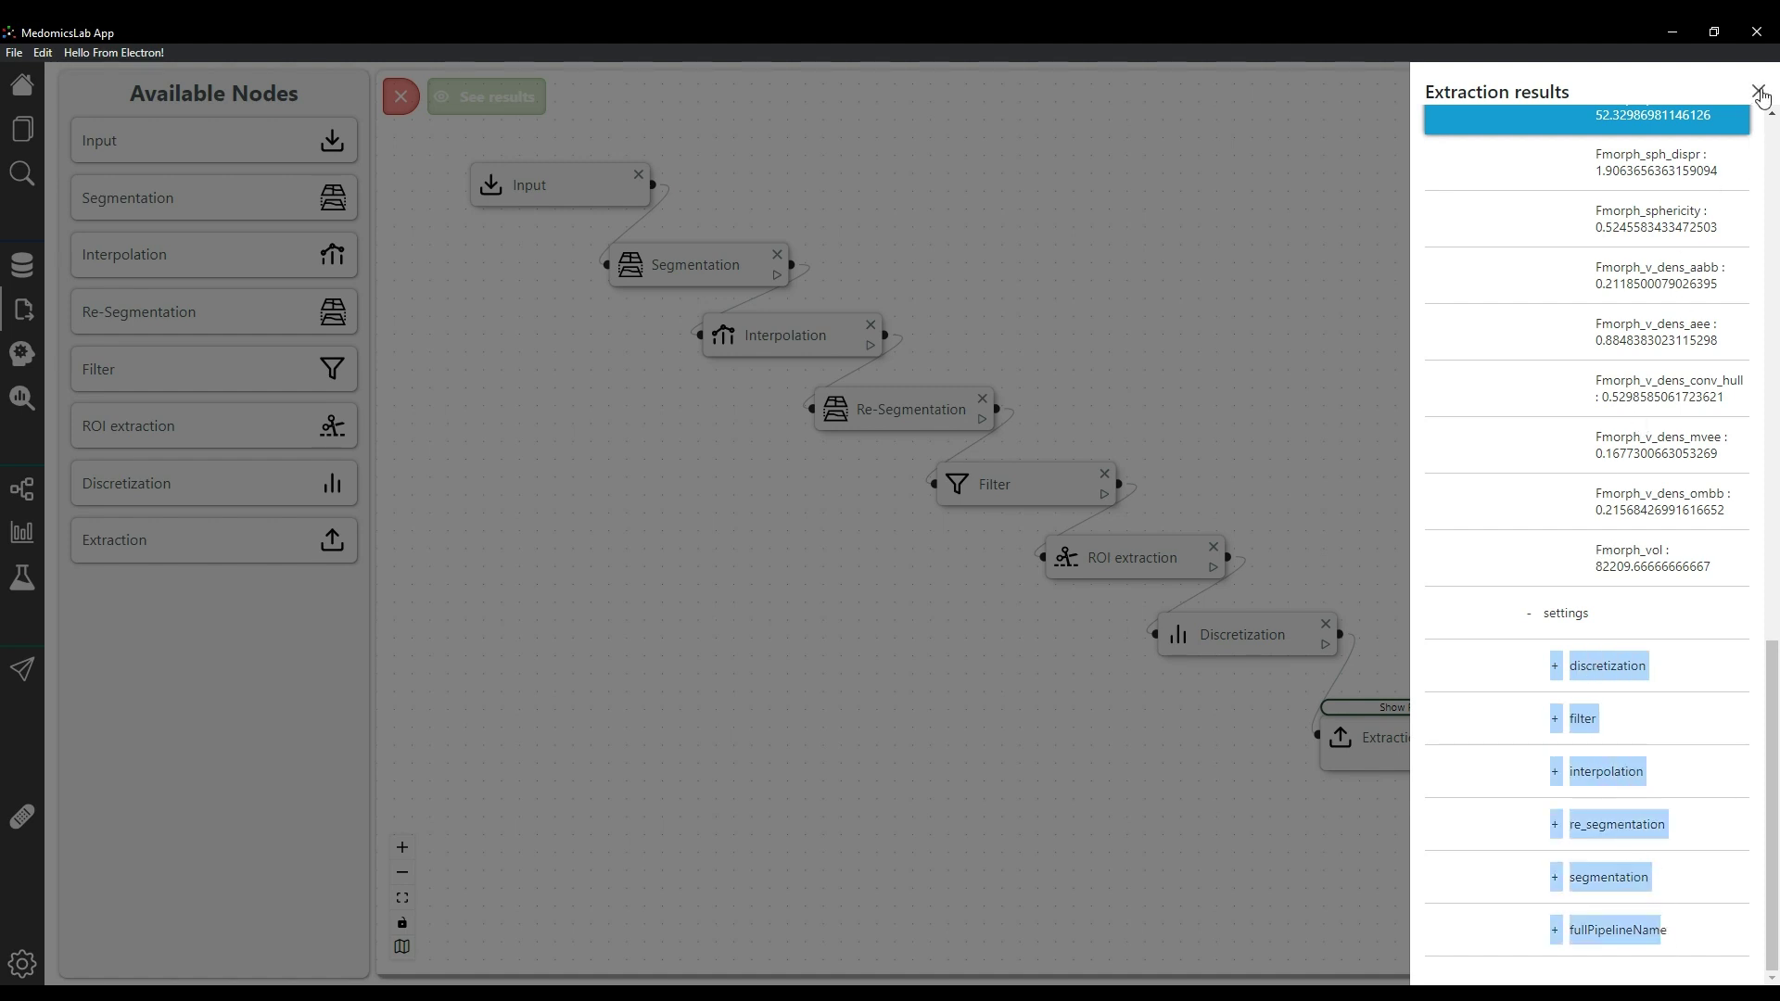
{"action": "left_click", "coordinate": [1759, 92]}
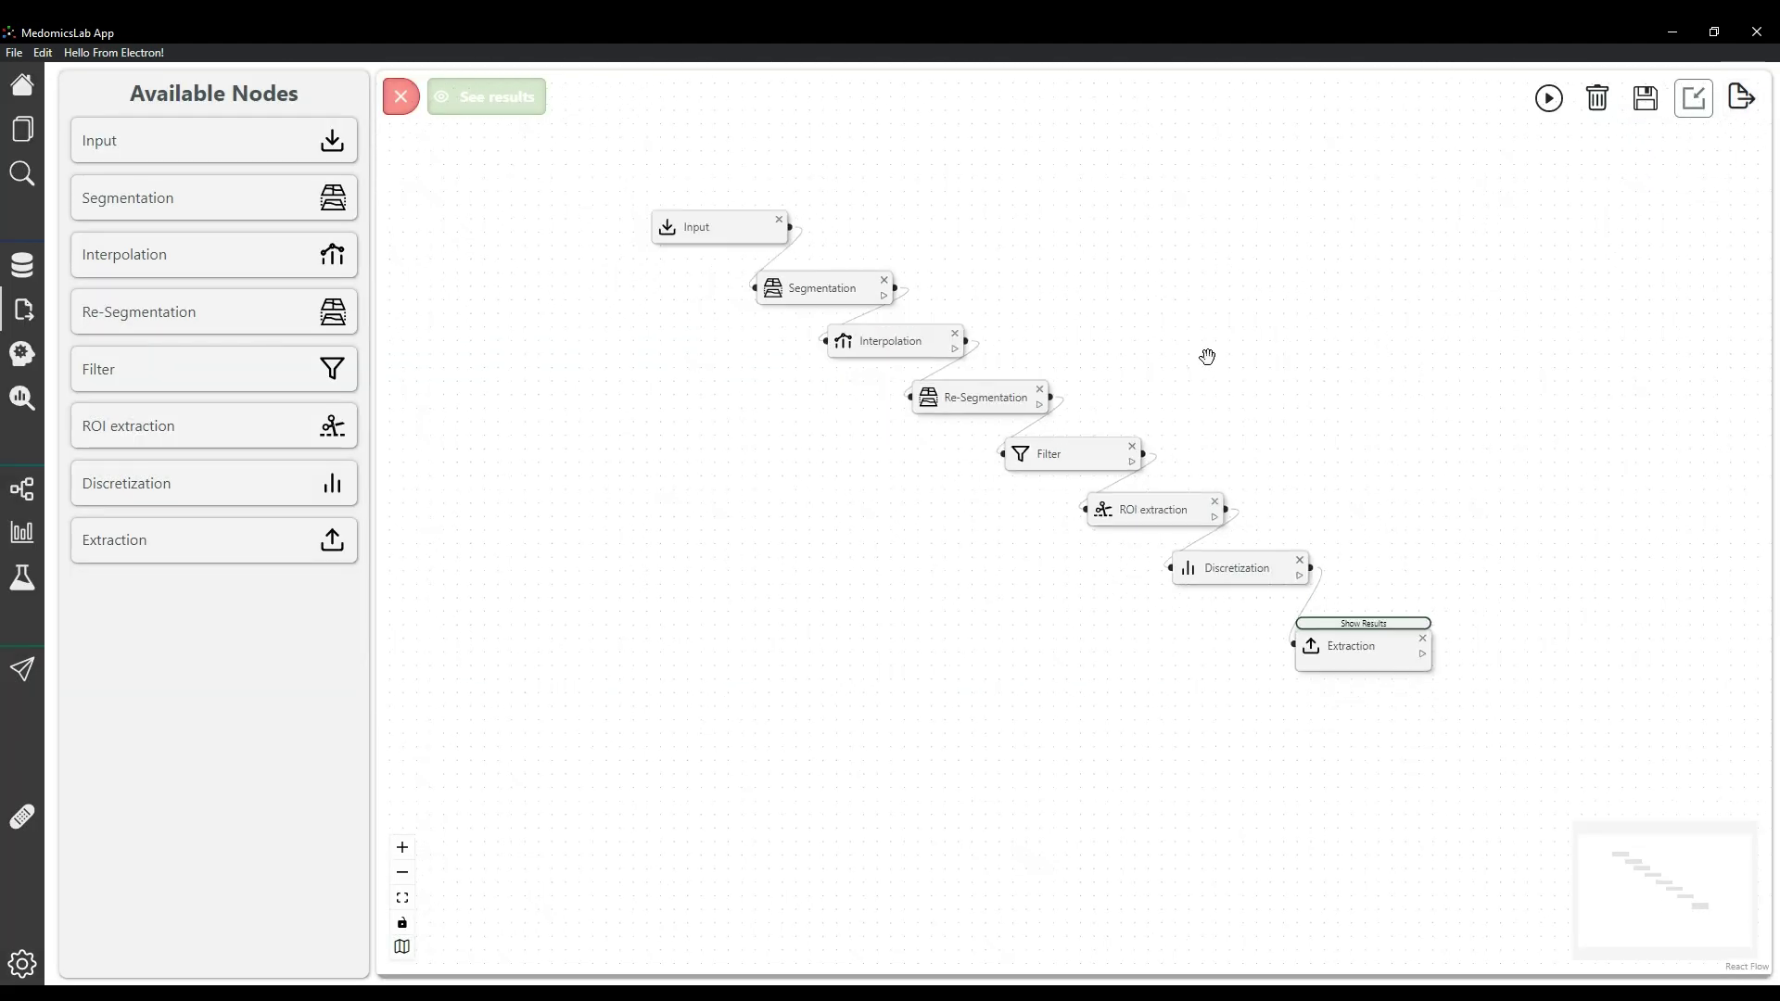
{"action": "left_click_drag", "start_coordinate": [1207, 357], "coordinate": [1001, 322]}
{"action": "scroll", "coordinate": [999, 321], "scroll_direction": "up", "scroll_amount": 2}
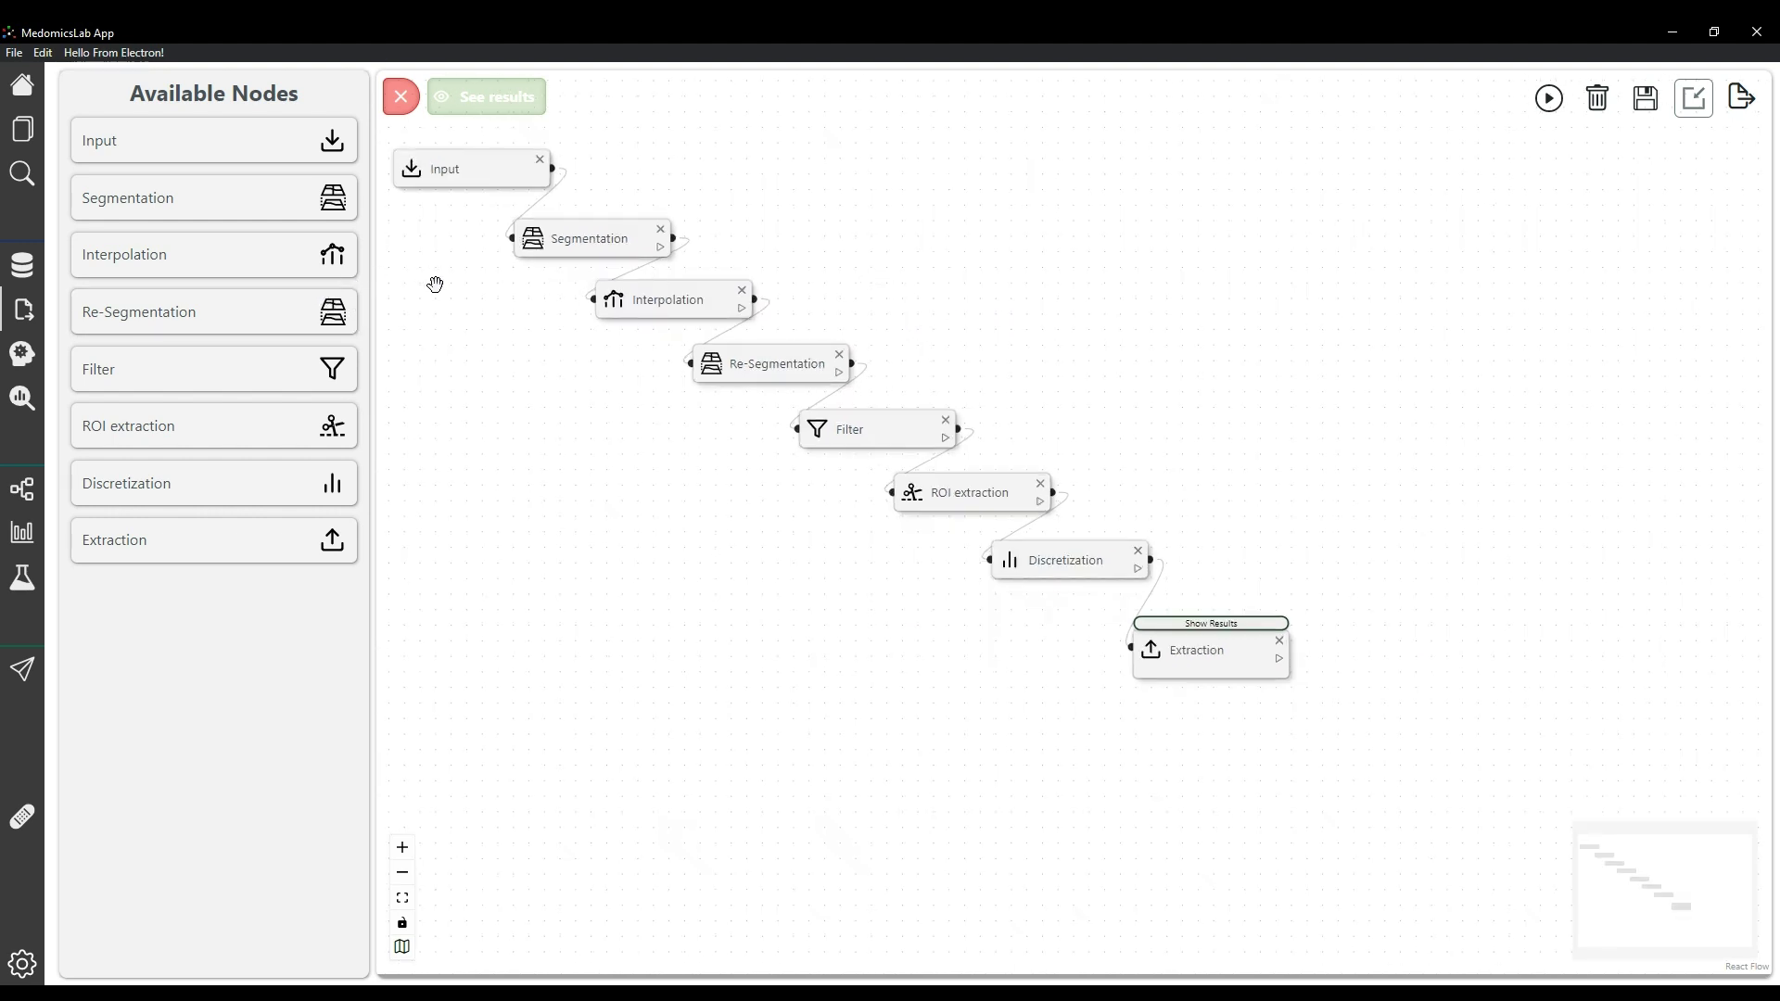
Step: Add a second Interpolation node below the existing one and connect it between Segmentation and Re-Segmentation
{"action": "left_click_drag", "start_coordinate": [478, 282], "coordinate": [542, 283]}
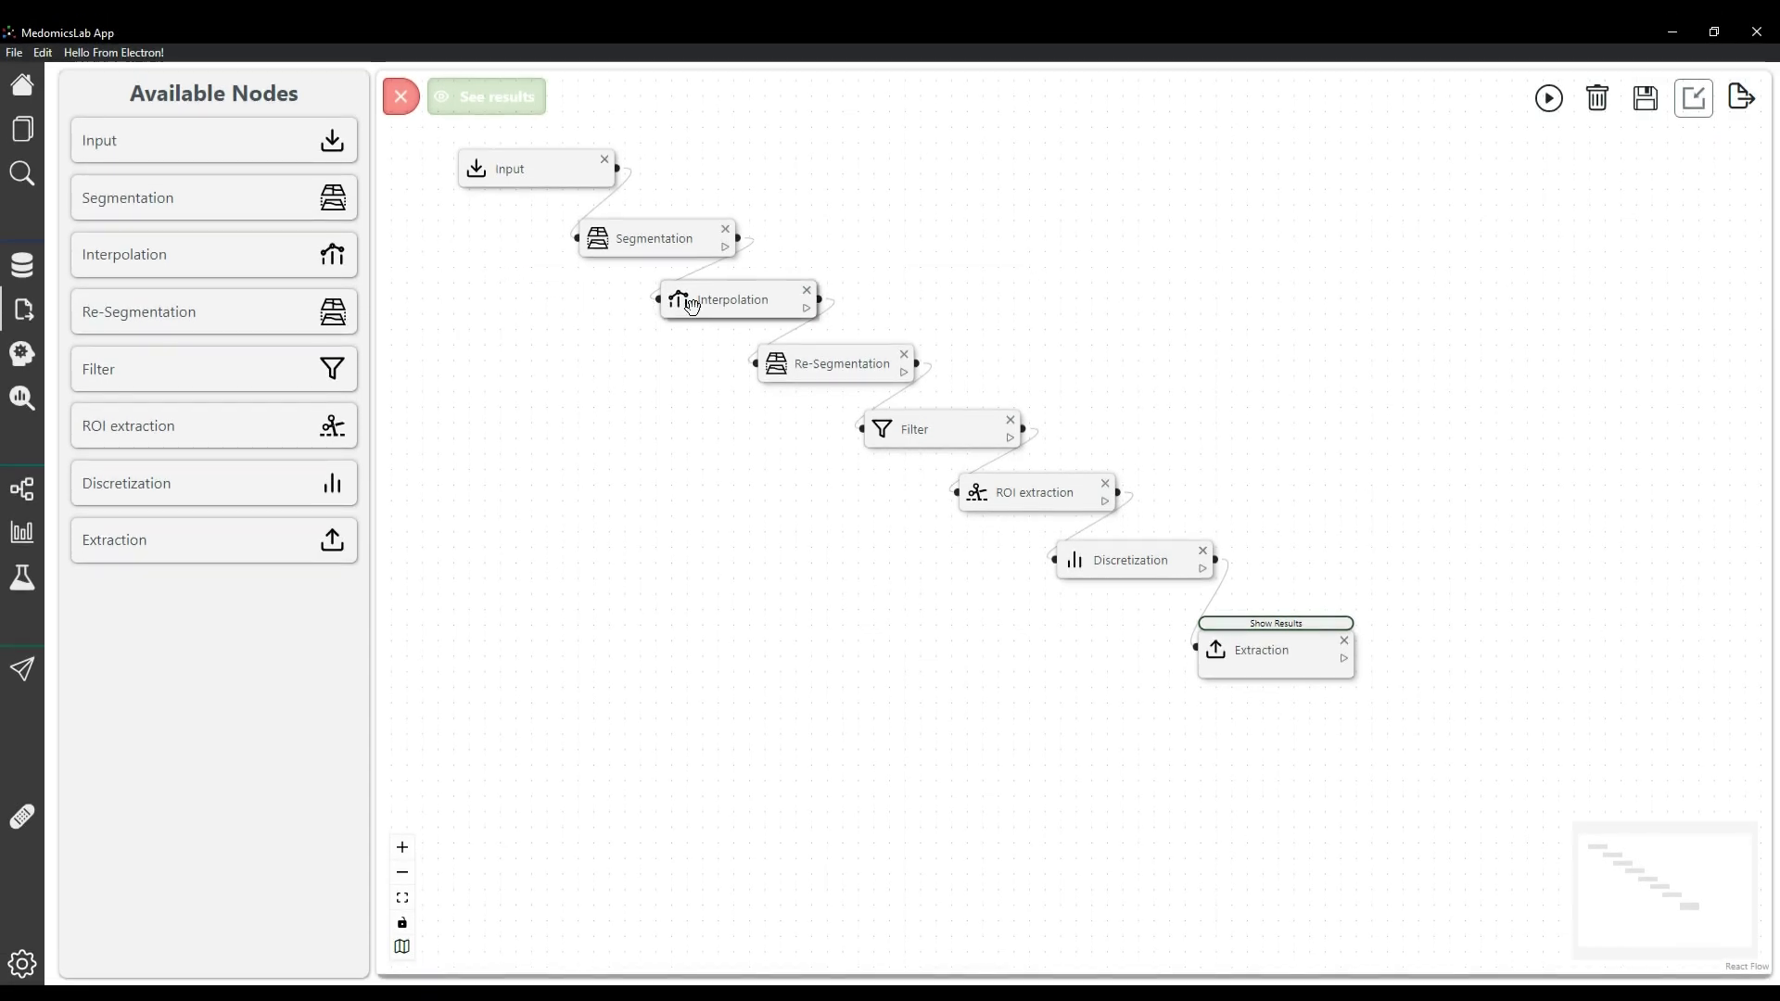
{"action": "left_click", "coordinate": [696, 305]}
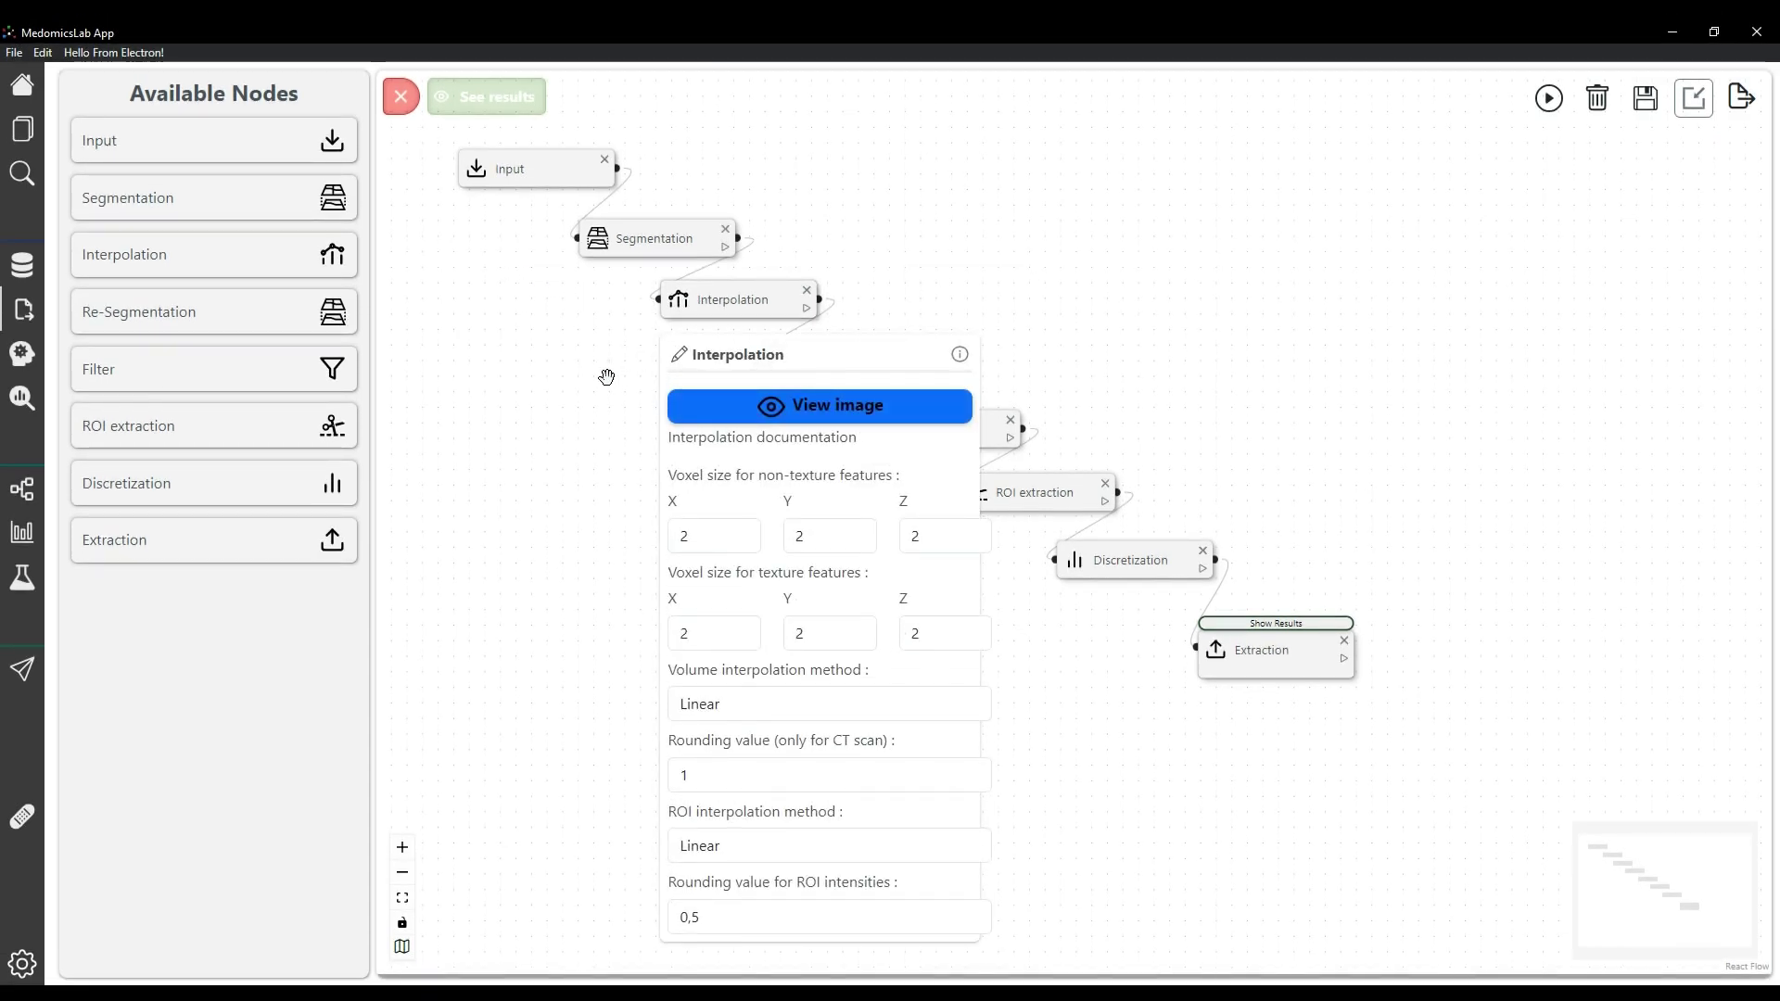
{"action": "left_click", "coordinate": [607, 378]}
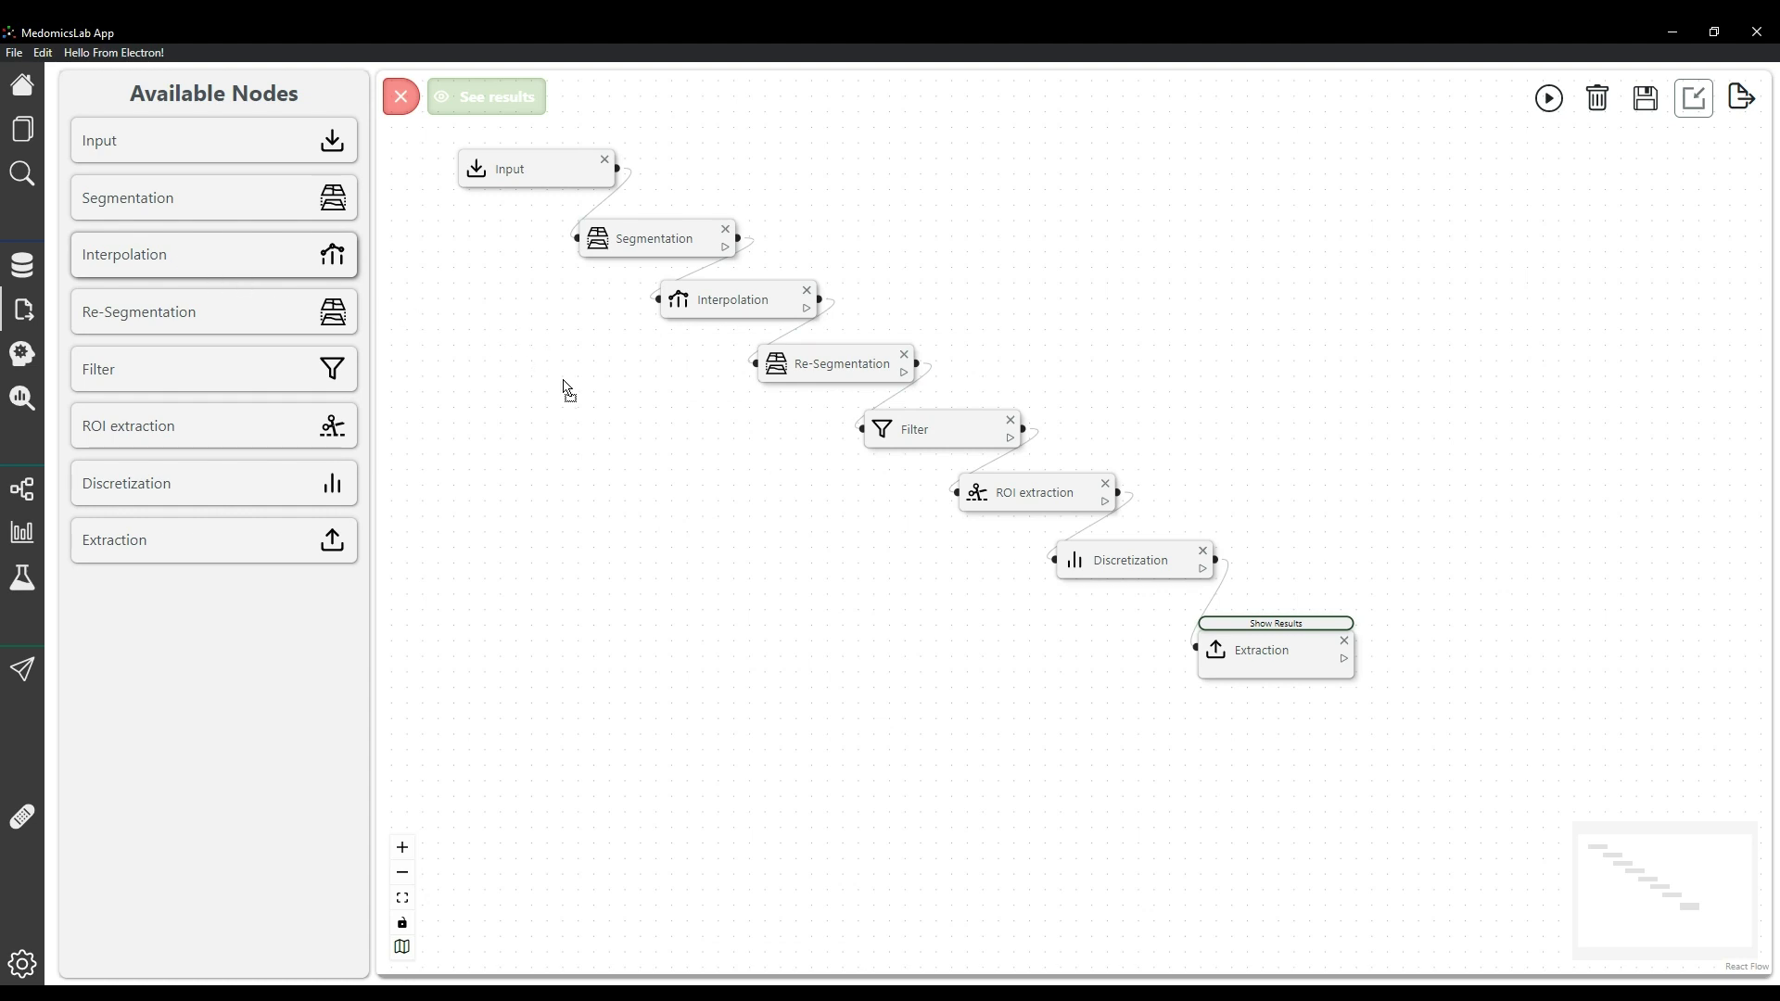
{"action": "left_click_drag", "start_coordinate": [627, 443], "coordinate": [667, 434]}
{"action": "left_click_drag", "start_coordinate": [783, 432], "coordinate": [757, 367]}
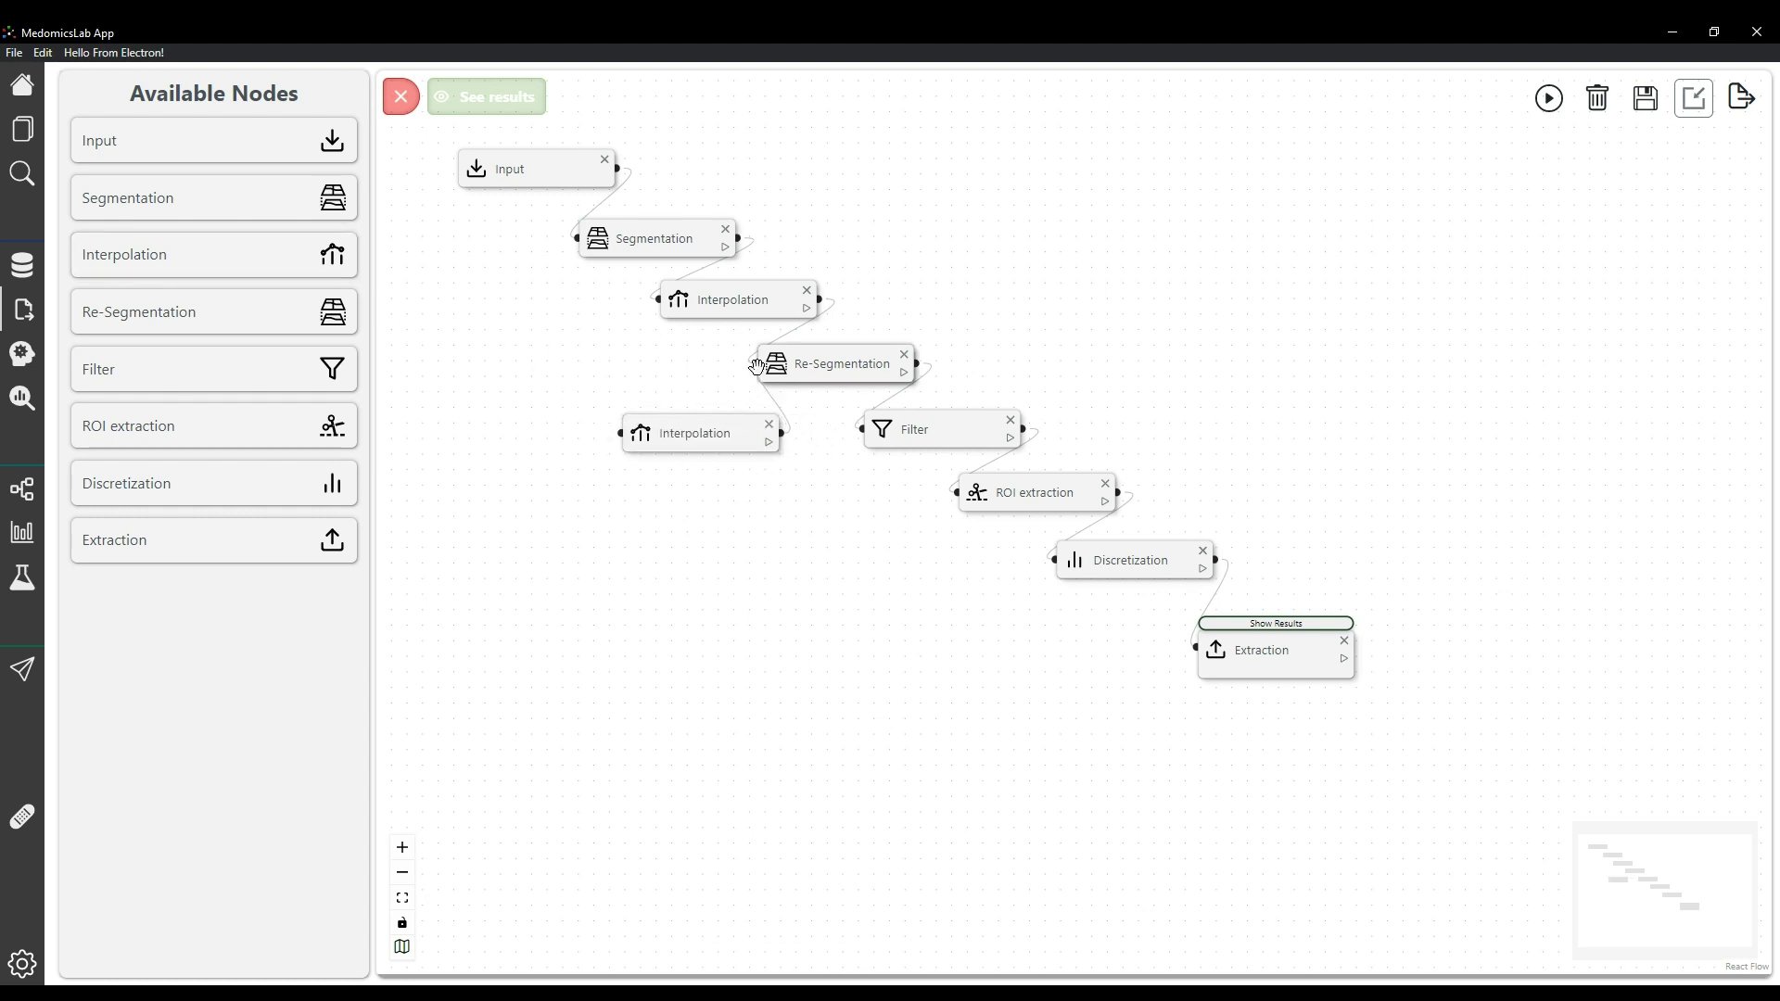
{"action": "mouse_move", "coordinate": [737, 239]}
{"action": "left_mouse_down"}
{"action": "mouse_move", "coordinate": [627, 365]}
{"action": "mouse_move", "coordinate": [614, 428]}
{"action": "left_mouse_up"}
Step: Rearrange the nodes so both Interpolation nodes sit stacked beside Segmentation and the remaining nodes cascade down to Extraction
{"action": "left_click_drag", "start_coordinate": [733, 299], "coordinate": [872, 227]}
{"action": "left_click_drag", "start_coordinate": [847, 361], "coordinate": [1018, 320]}
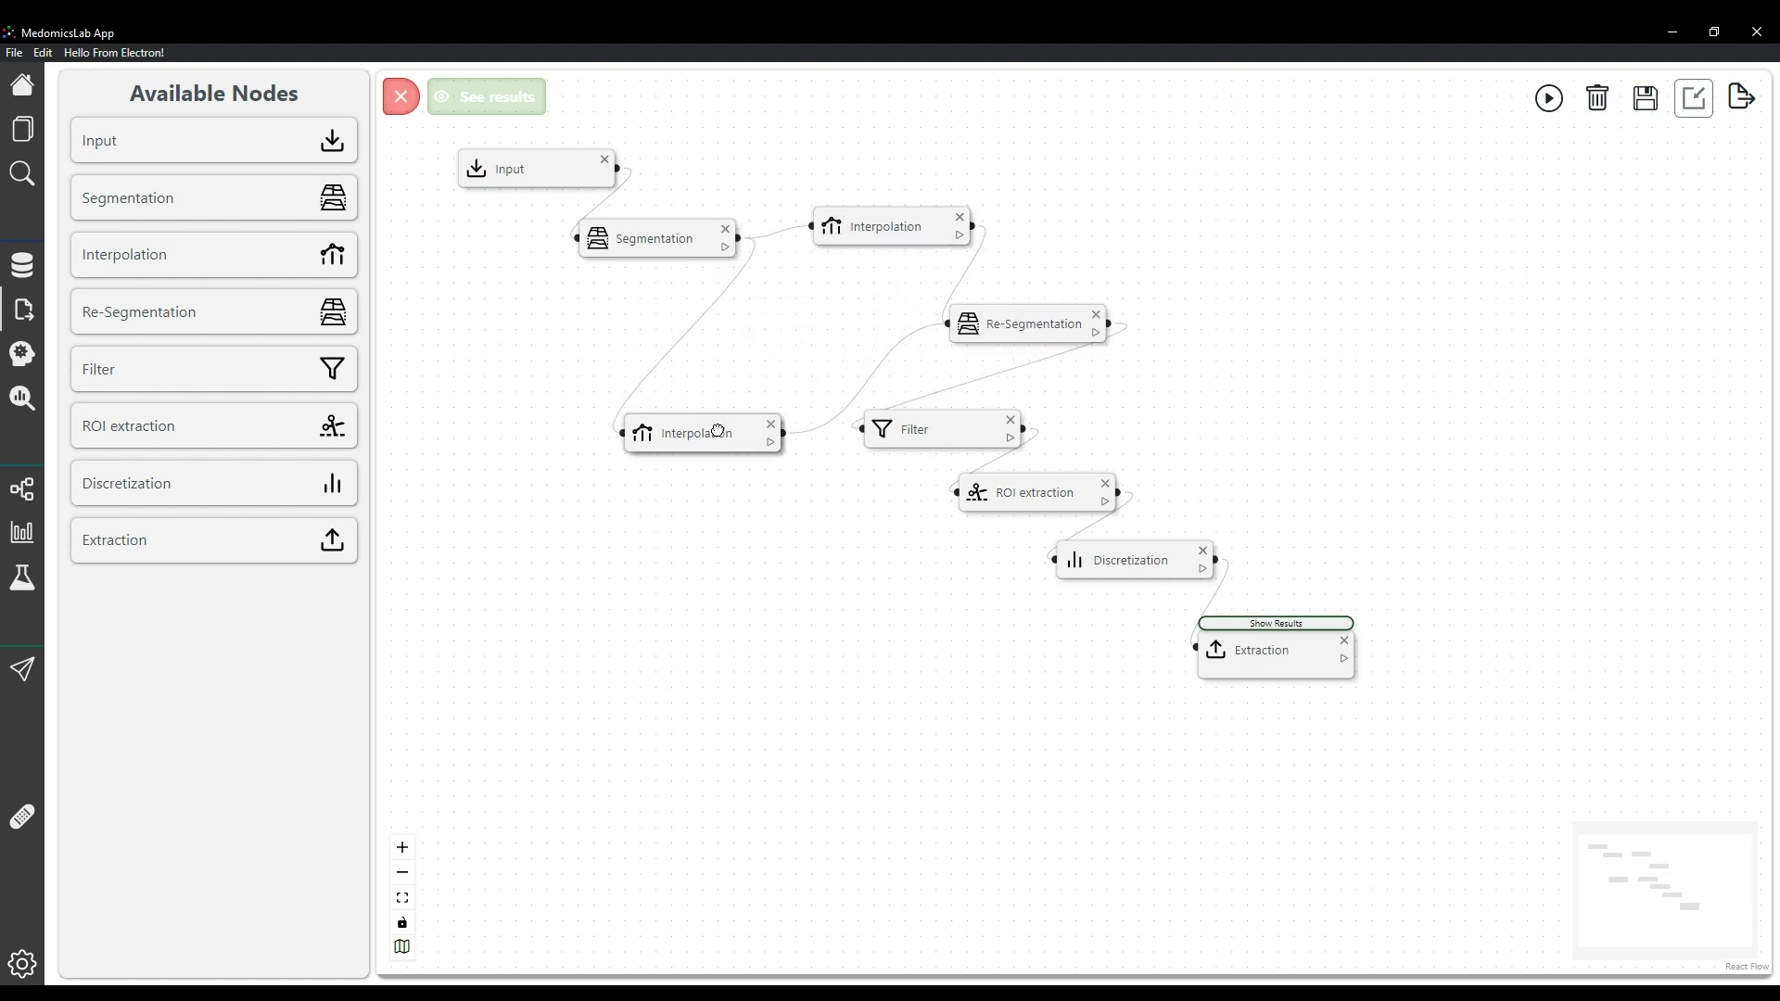
{"action": "left_click_drag", "start_coordinate": [735, 429], "coordinate": [895, 311]}
{"action": "left_click_drag", "start_coordinate": [1018, 319], "coordinate": [1083, 275]}
{"action": "left_click_drag", "start_coordinate": [944, 426], "coordinate": [1162, 347]}
{"action": "left_click_drag", "start_coordinate": [1038, 496], "coordinate": [1208, 424]}
{"action": "left_click_drag", "start_coordinate": [1136, 559], "coordinate": [1309, 492]}
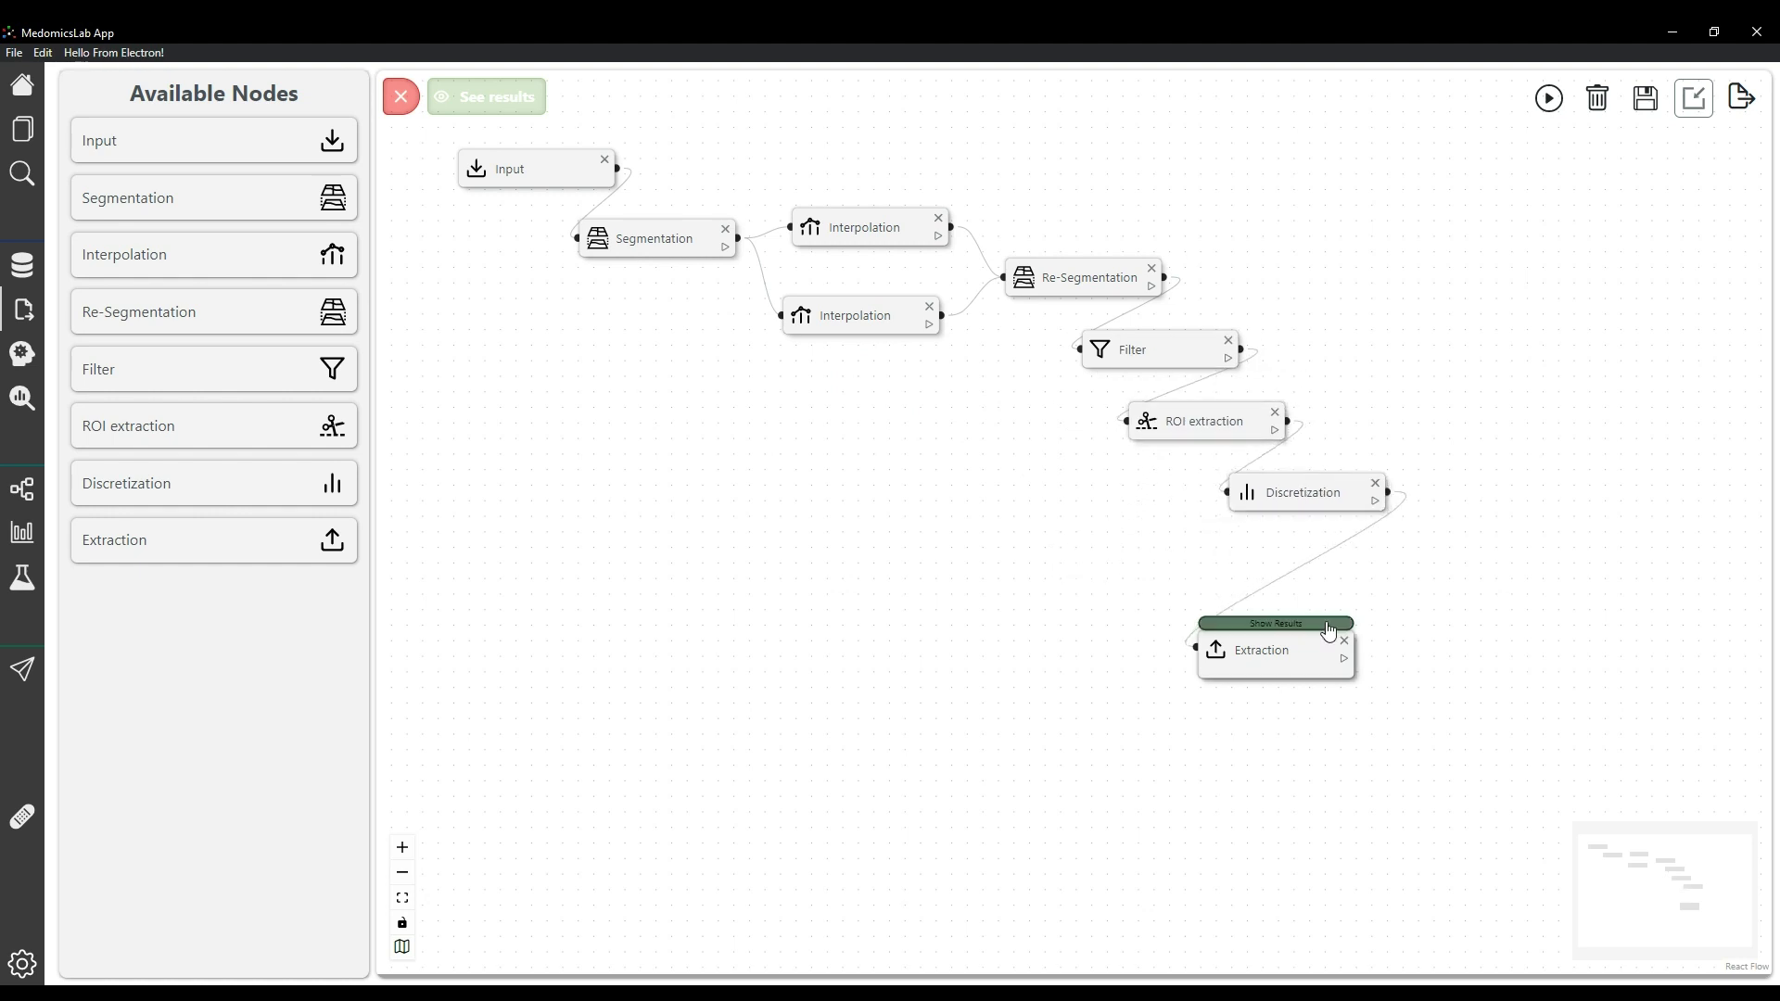
{"action": "left_click_drag", "start_coordinate": [1324, 645], "coordinate": [1437, 584]}
{"action": "left_click_drag", "start_coordinate": [1038, 469], "coordinate": [1067, 472]}
{"action": "left_click_drag", "start_coordinate": [825, 344], "coordinate": [848, 342]}
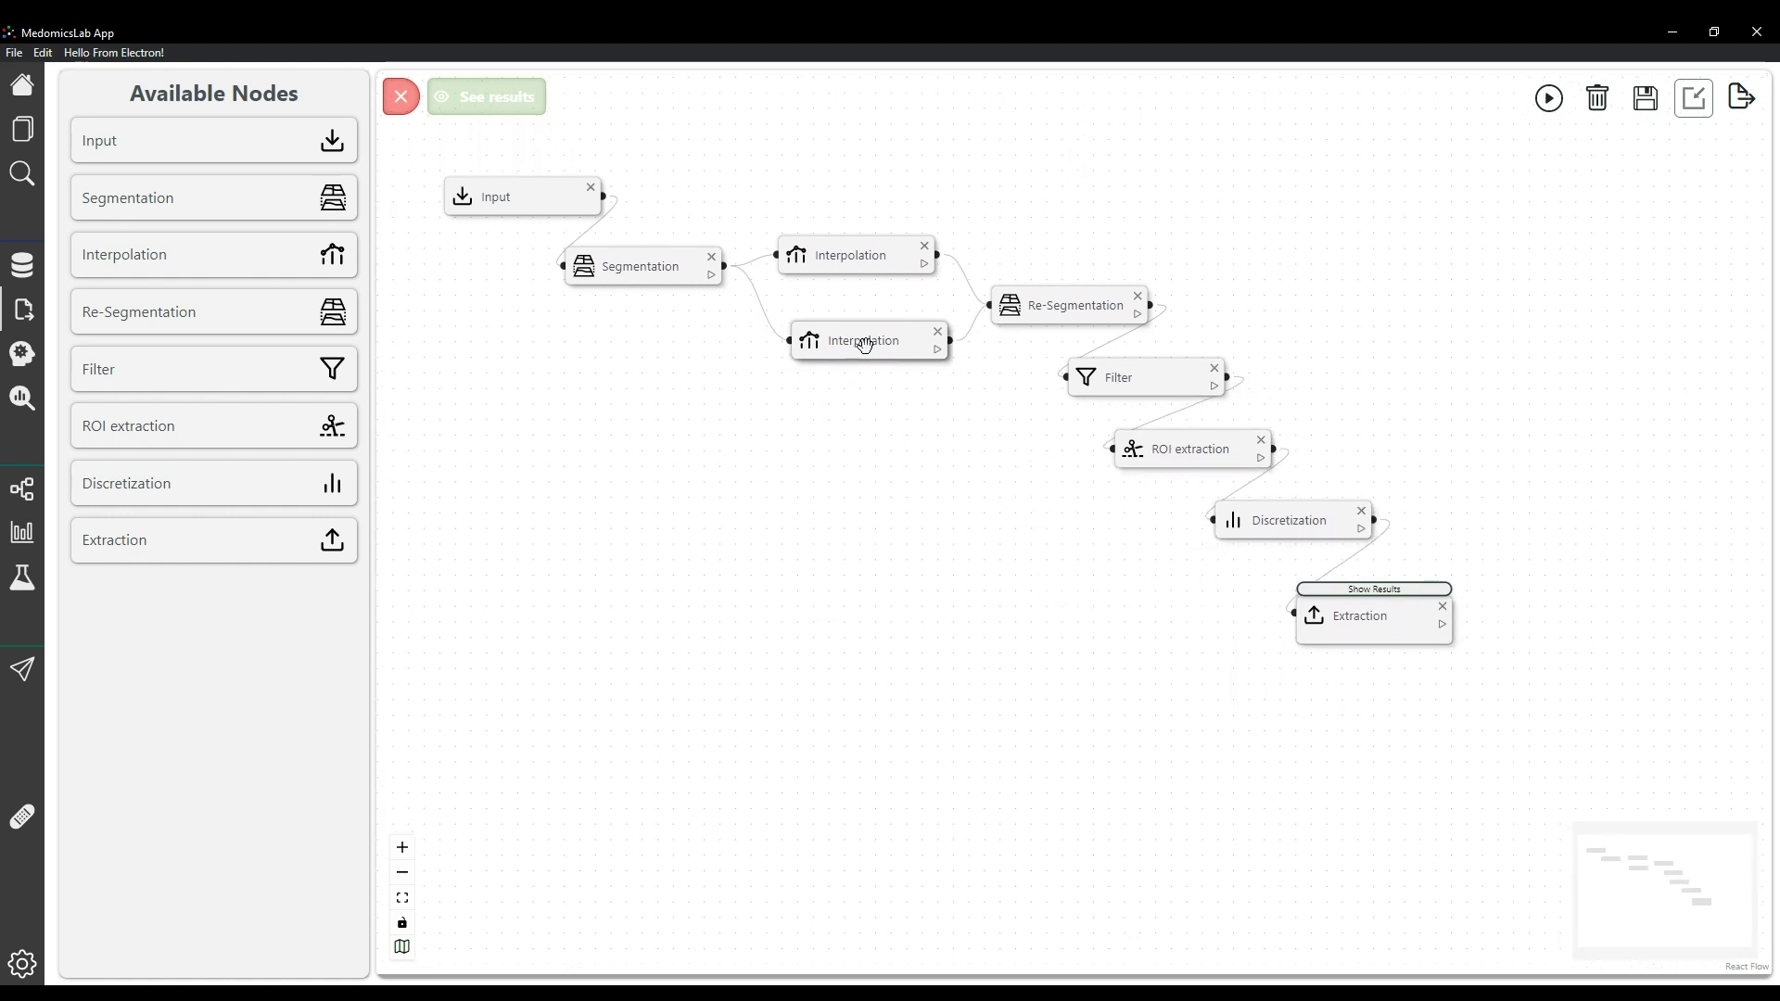
Step: Set the lower Interpolation node's voxel size for non-texture features to 1 in X, Y and Z
{"action": "left_click", "coordinate": [864, 344]}
{"action": "left_click_drag", "start_coordinate": [827, 578], "coordinate": [808, 570]}
{"action": "type", "text": "1"}
{"action": "left_click", "coordinate": [942, 577]}
{"action": "key", "text": "BackSpace"}
{"action": "type", "text": "1"}
{"action": "key", "text": "Tab"}
{"action": "type", "text": "1"}
{"action": "key", "text": "Tab"}
Step: Set the lower Interpolation node's volume and ROI interpolation methods to Cubic, and close its settings
{"action": "type", "text": "Cubic"}
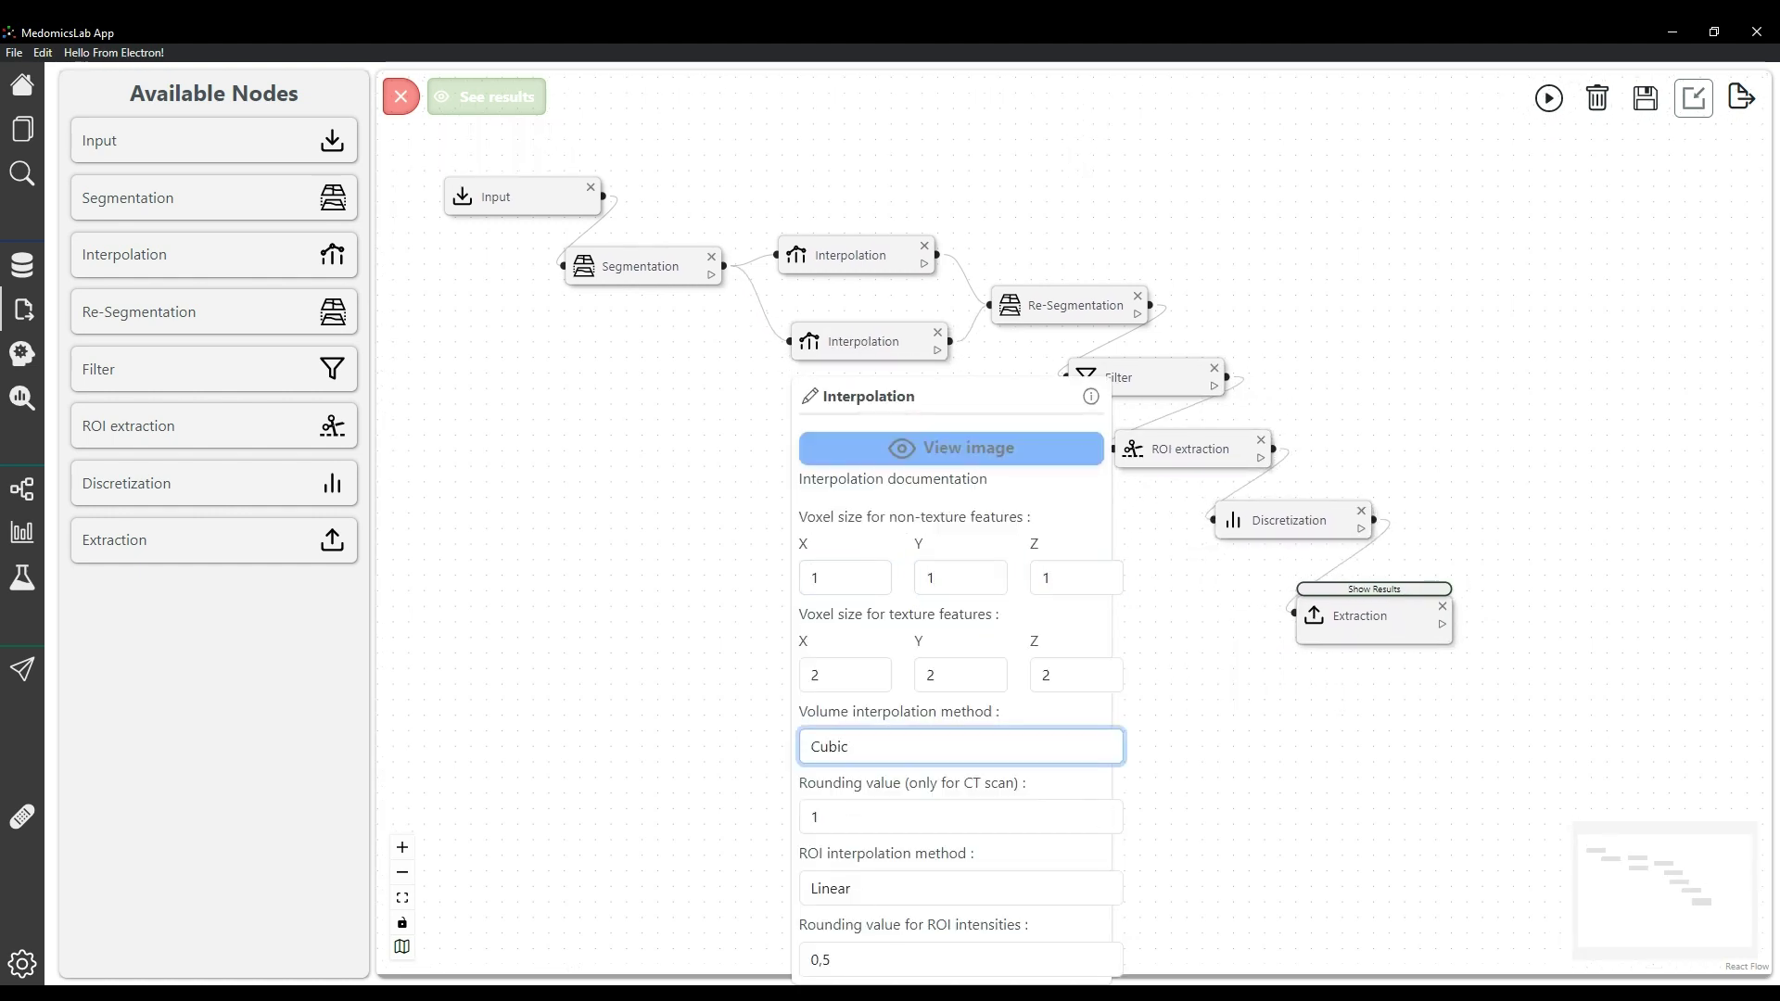
{"action": "key", "text": "Tab"}
{"action": "key", "text": "Tab"}
{"action": "type", "text": "Spline"}
{"action": "scroll", "coordinate": [719, 732], "scroll_direction": "down", "scroll_amount": 2}
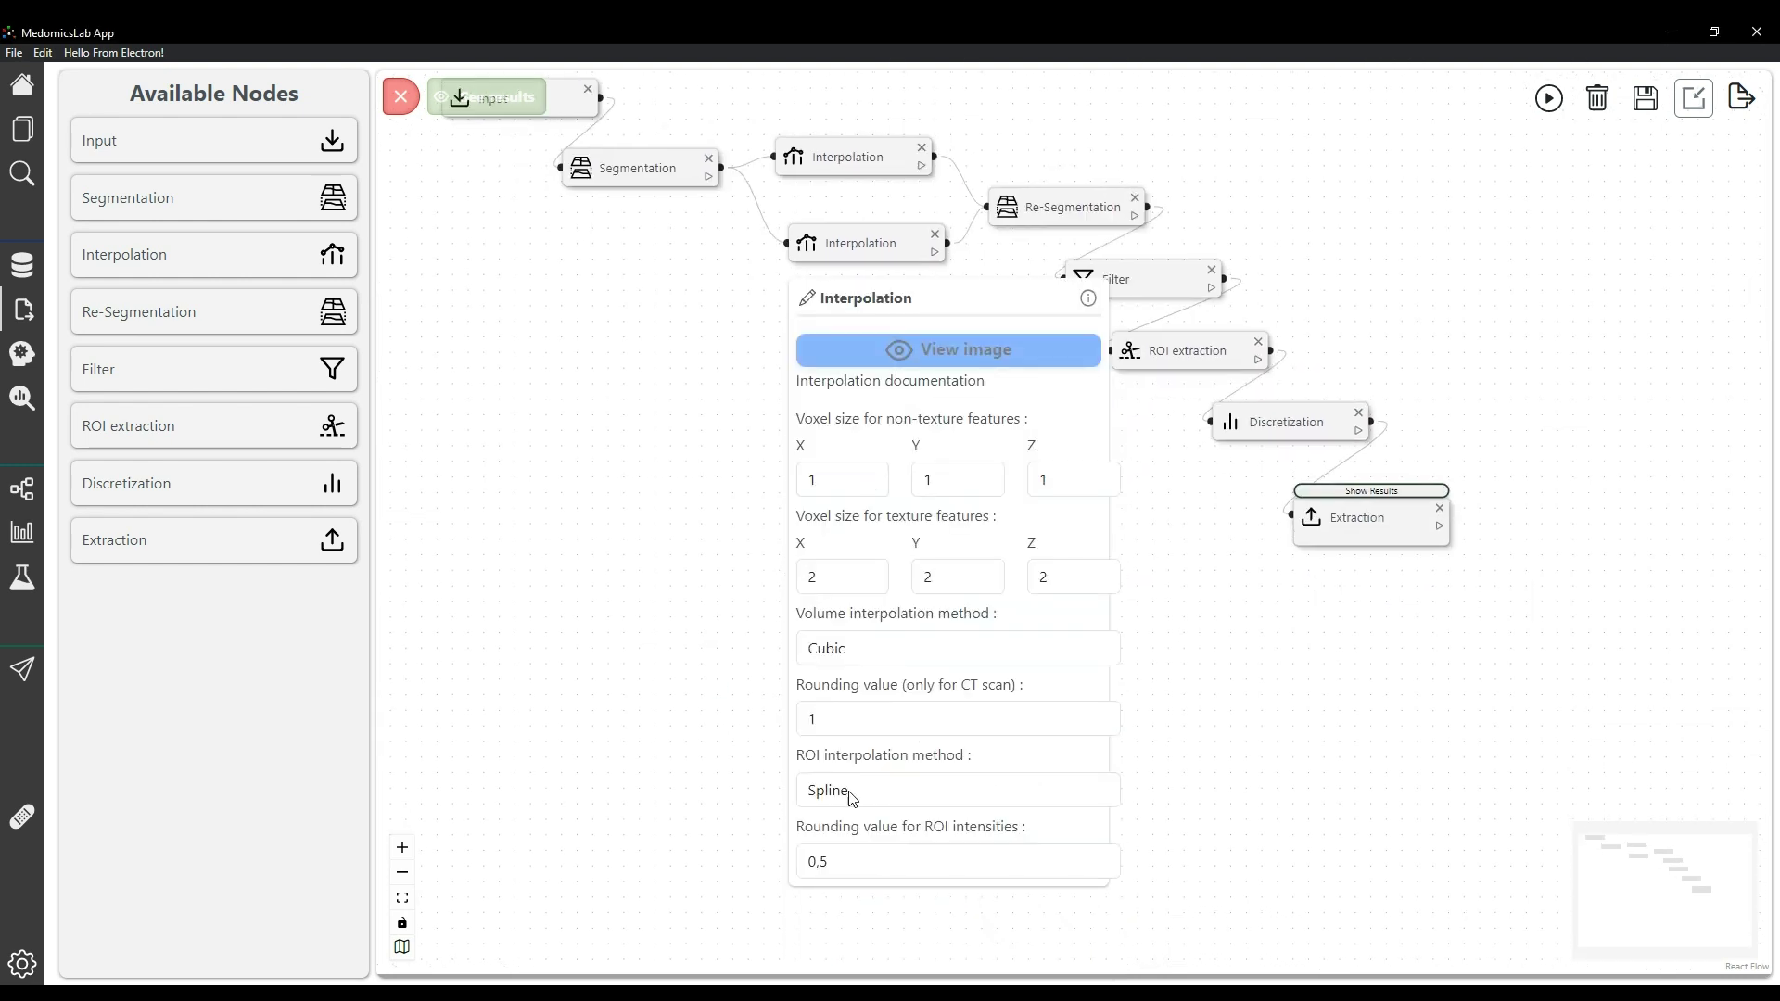
{"action": "type", "text": "Cubic"}
{"action": "left_click", "coordinate": [738, 559]}
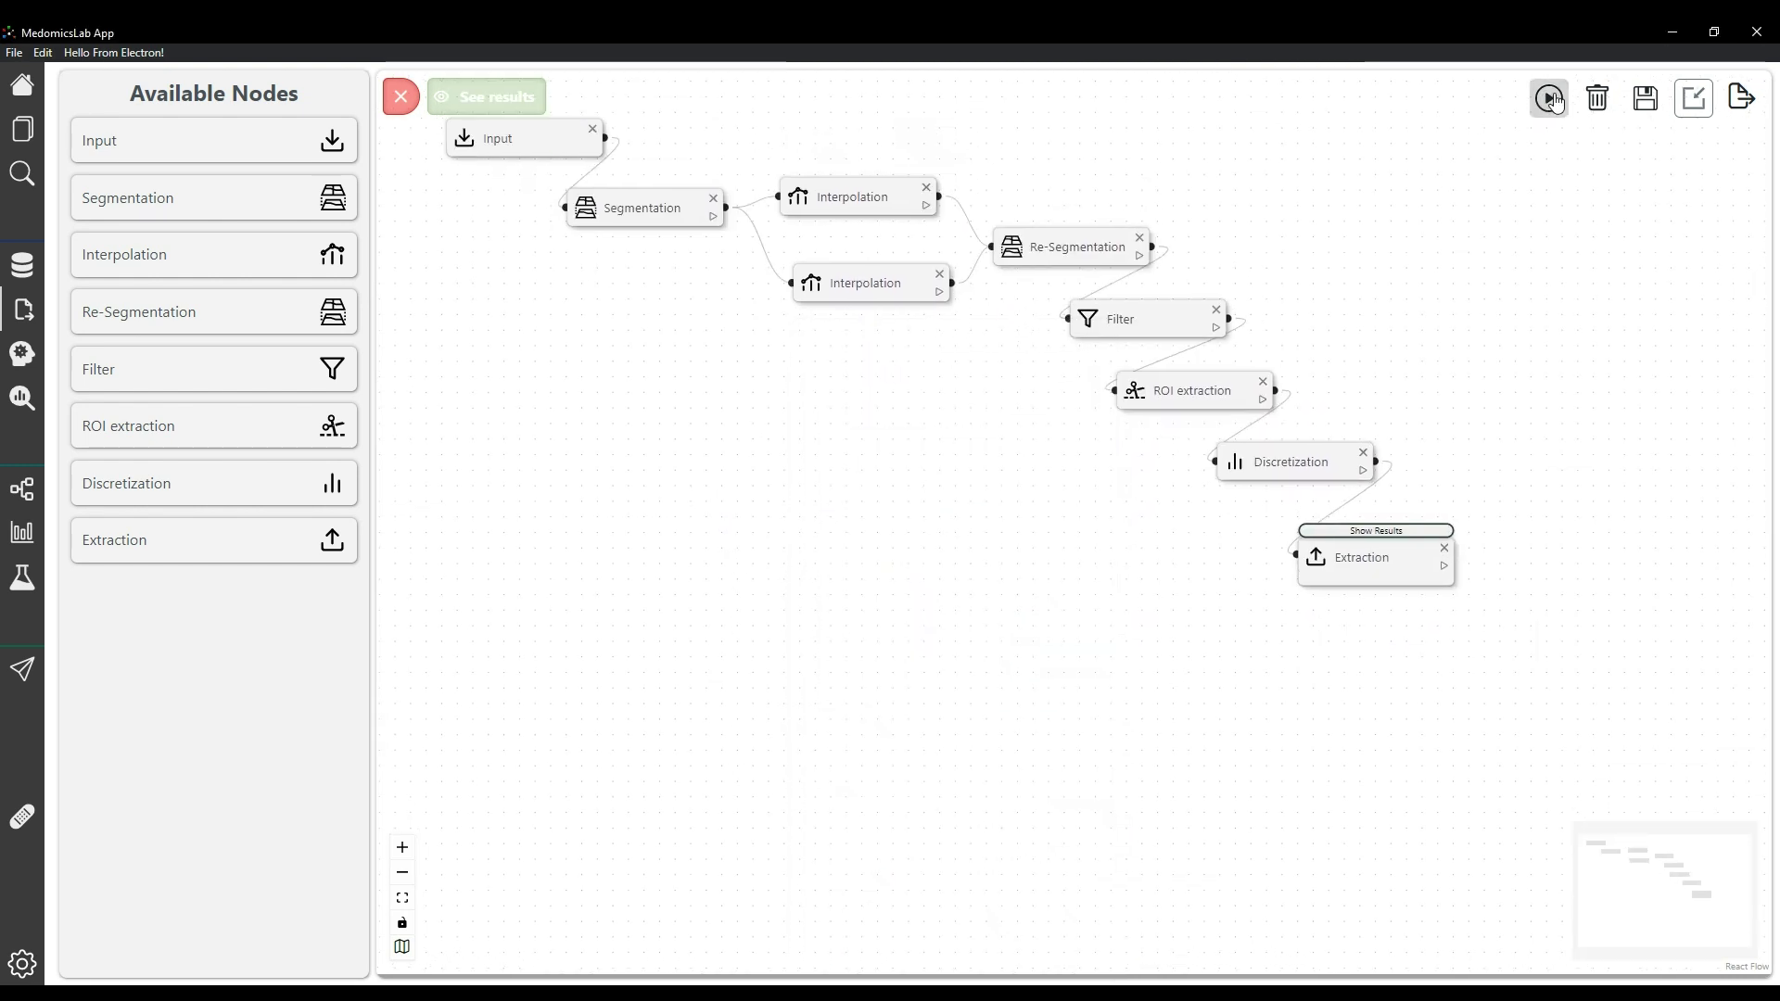
Step: Run the whole workflow and expand the MR scan's RUN_2 entry in the Extraction node's results
{"action": "left_click", "coordinate": [1556, 100]}
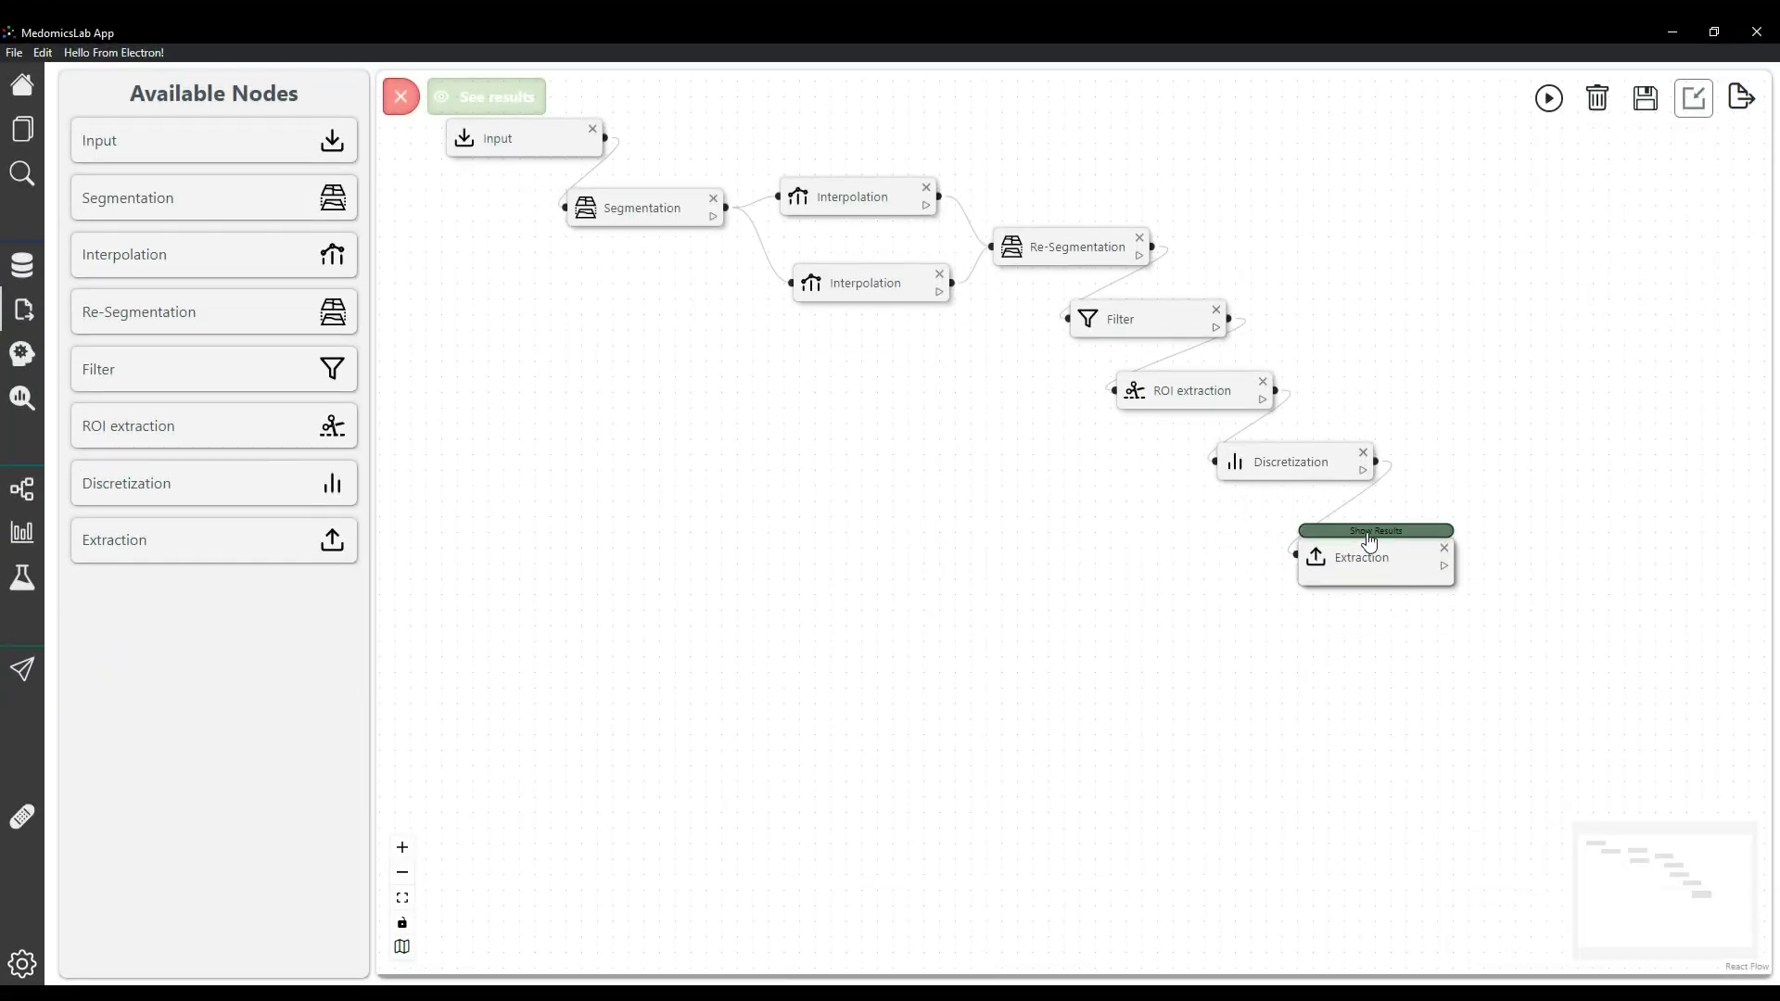
{"action": "left_click", "coordinate": [1371, 535]}
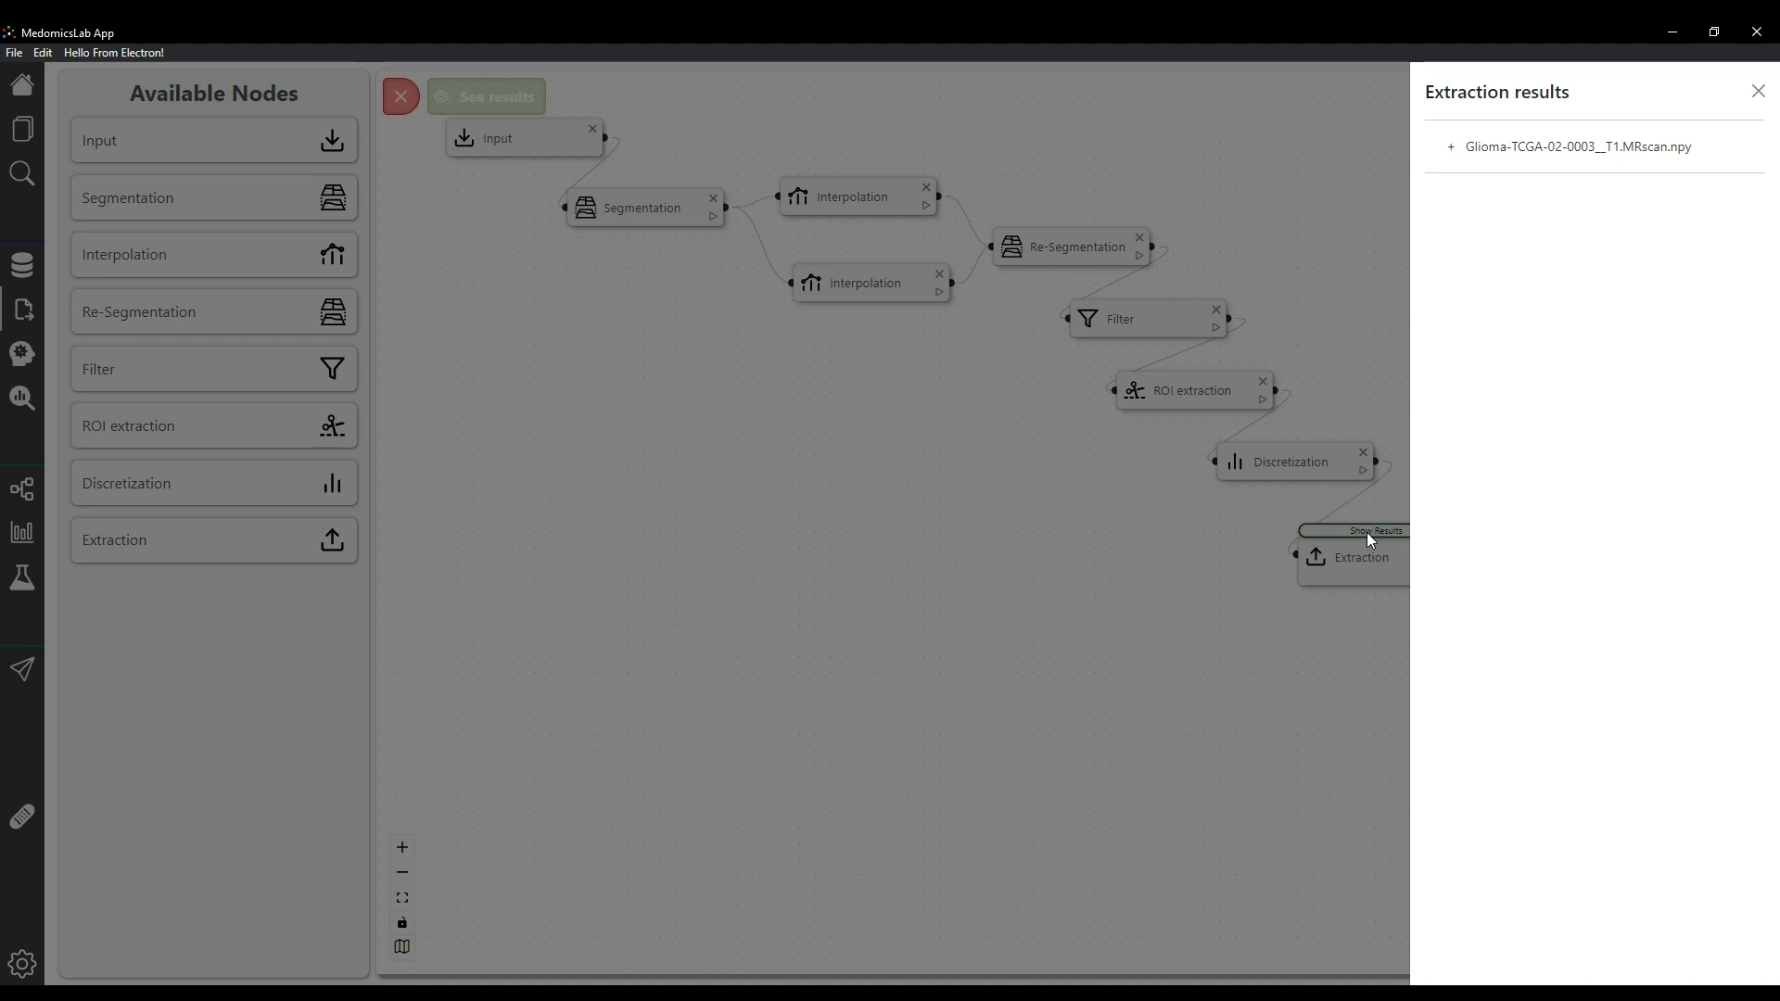
{"action": "left_click", "coordinate": [1488, 150]}
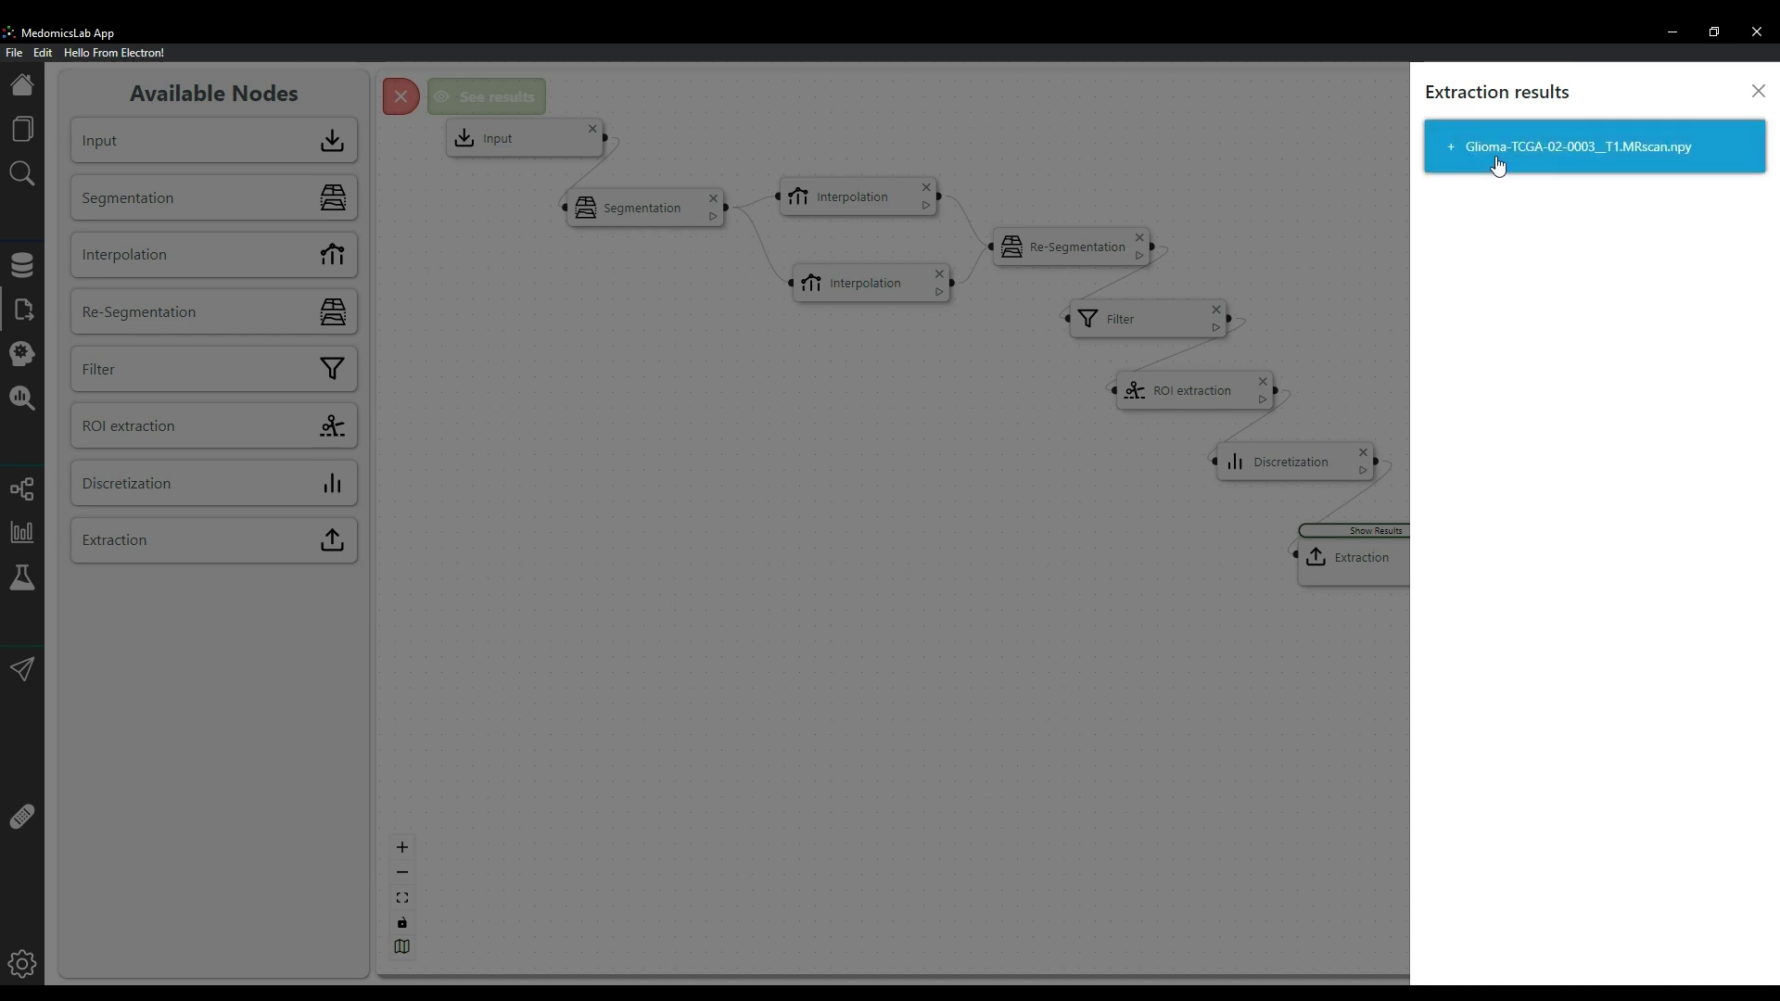
{"action": "left_click", "coordinate": [1453, 149]}
{"action": "left_click_drag", "start_coordinate": [1490, 199], "coordinate": [1561, 266]}
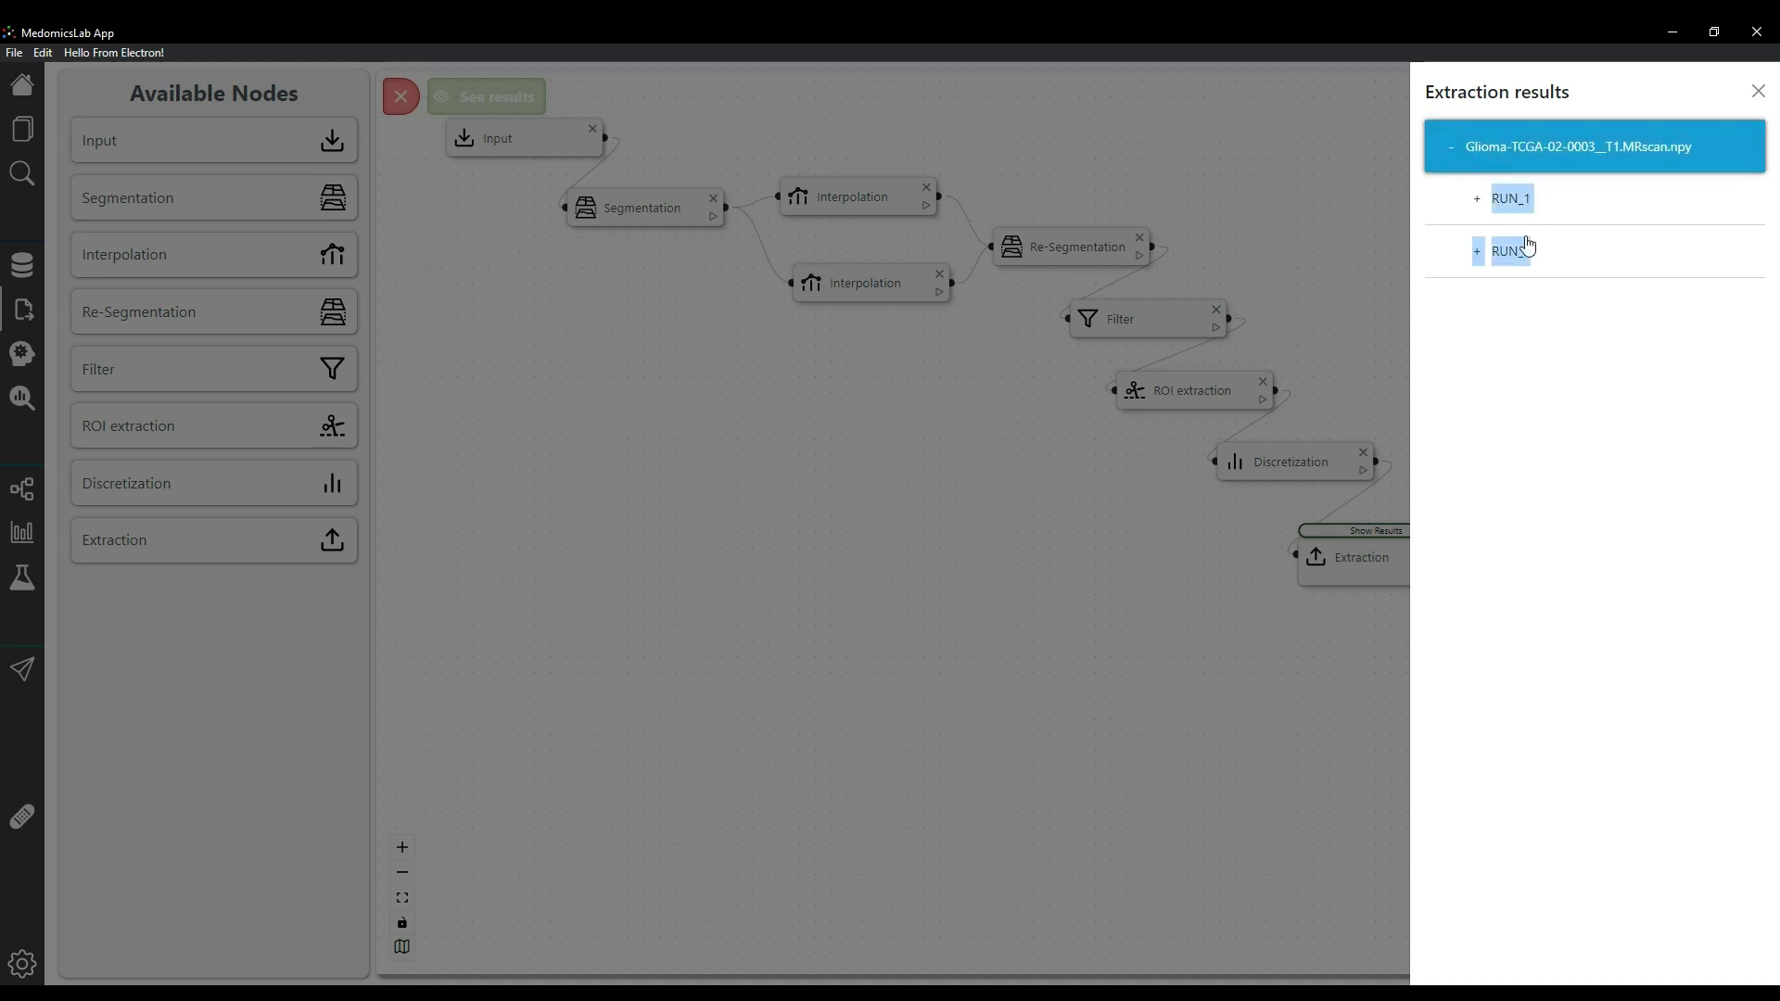
{"action": "left_click", "coordinate": [1481, 251]}
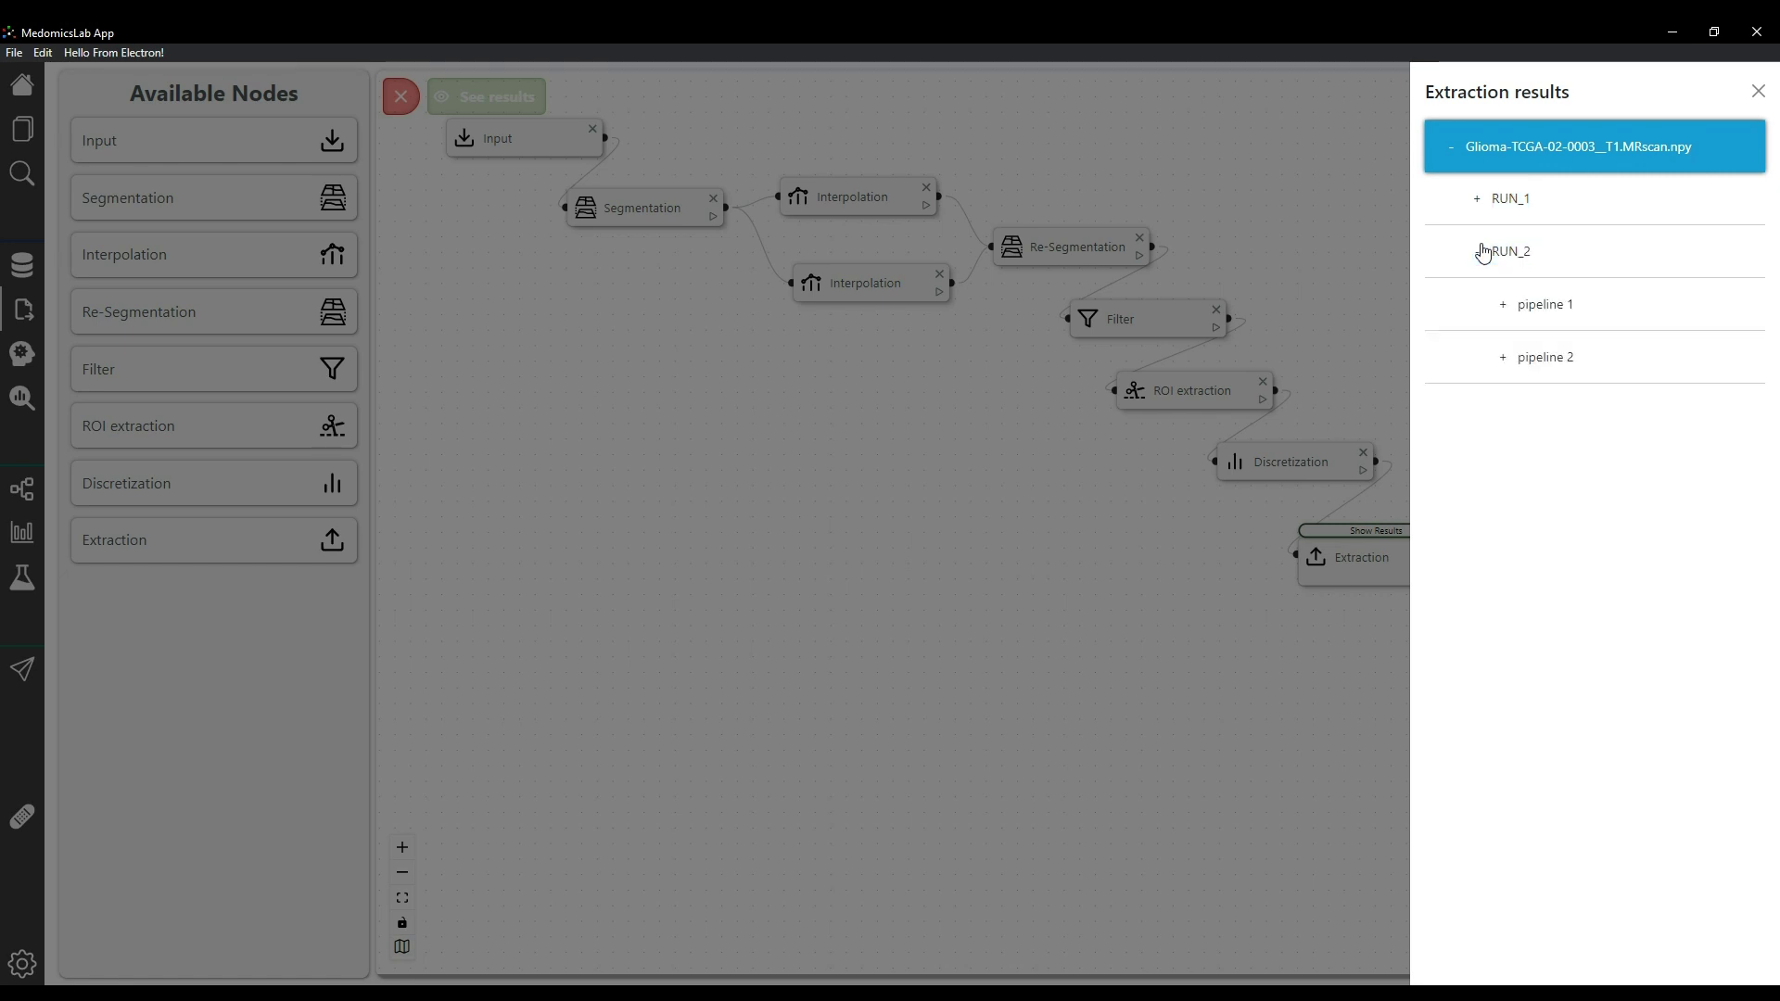
{"action": "left_click_drag", "start_coordinate": [1583, 362], "coordinate": [1502, 306]}
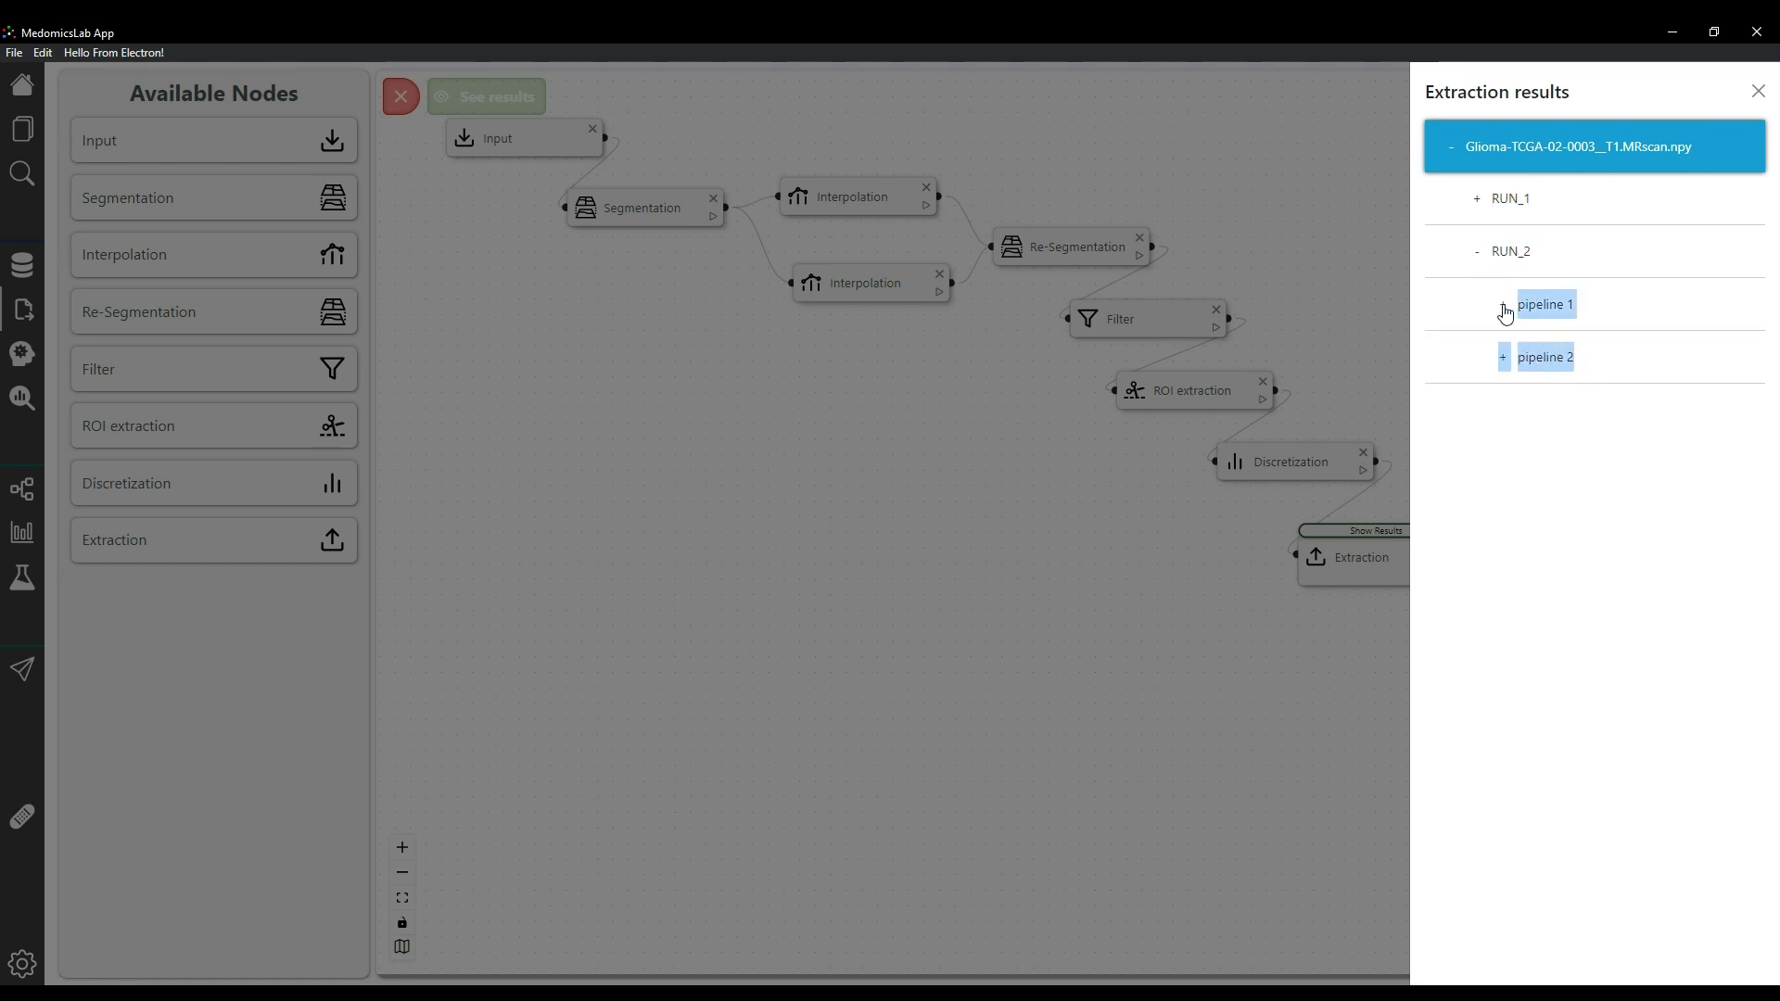
{"action": "left_click", "coordinate": [1566, 418]}
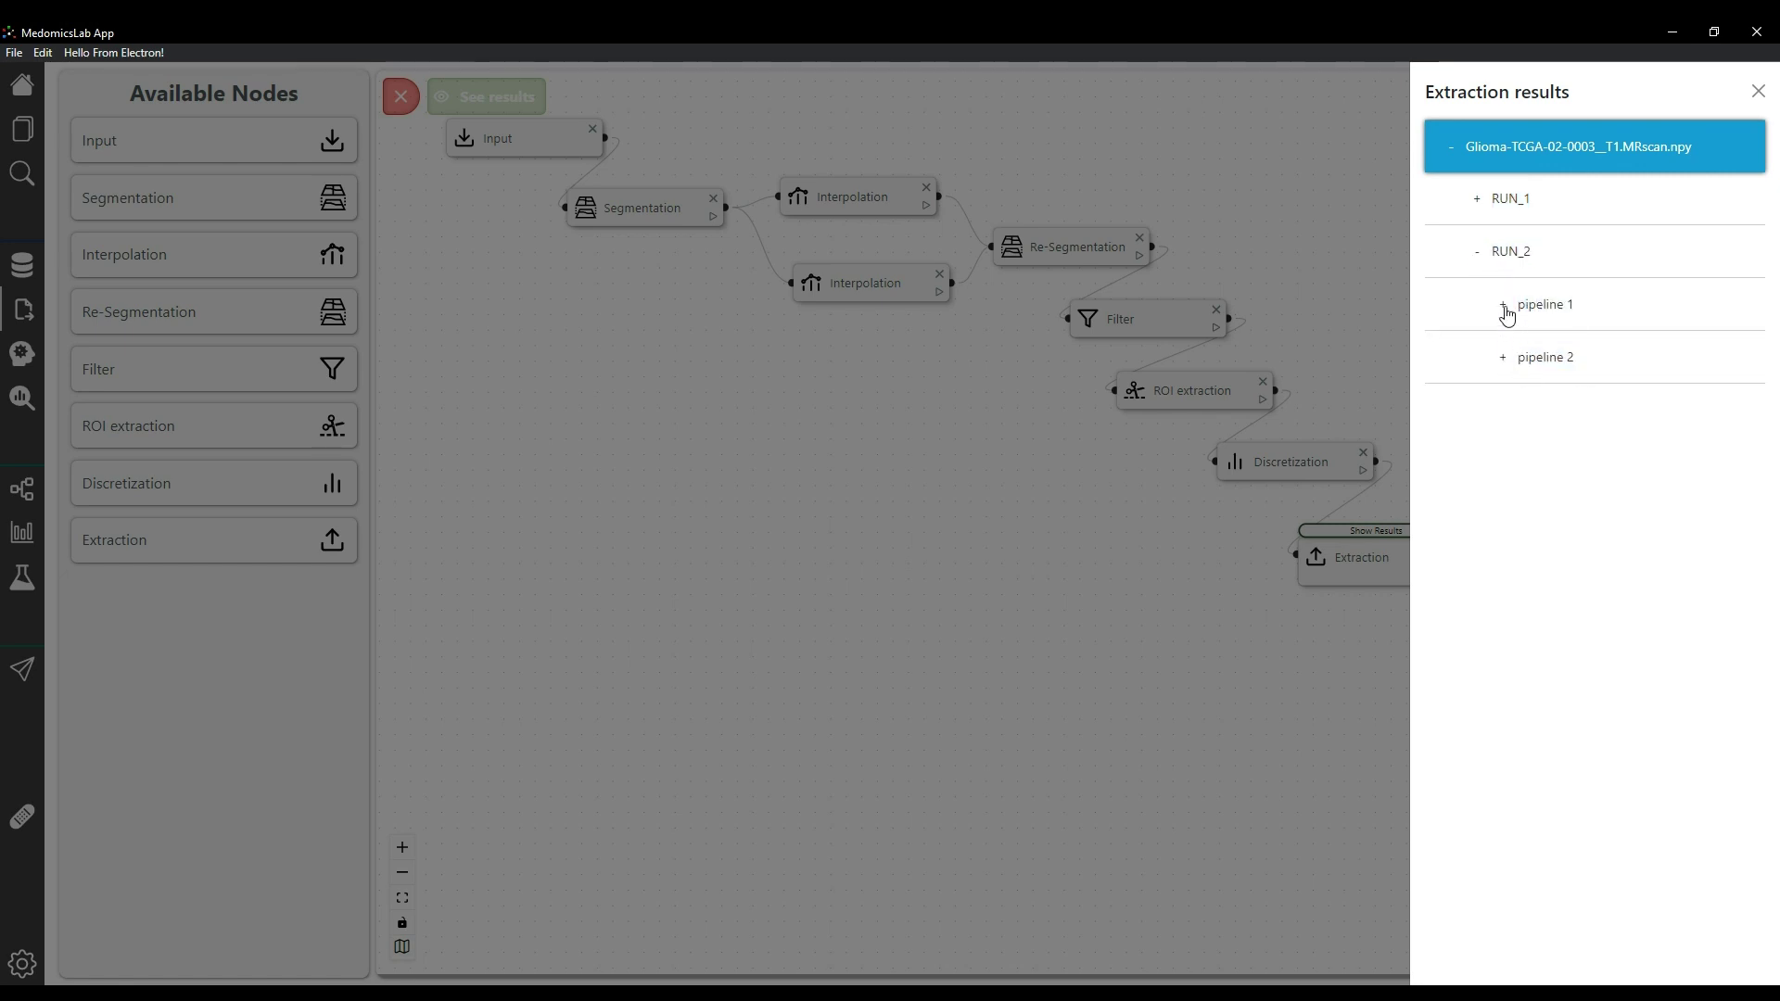
Step: Expand pipeline 2 of RUN_2 down to its morph features and examine the extracted values
{"action": "left_click", "coordinate": [1505, 309]}
{"action": "left_click", "coordinate": [1503, 307]}
{"action": "left_click", "coordinate": [1507, 368]}
{"action": "left_click", "coordinate": [1508, 371]}
{"action": "left_click", "coordinate": [1509, 360]}
{"action": "left_click", "coordinate": [1528, 412]}
{"action": "left_click", "coordinate": [1554, 462]}
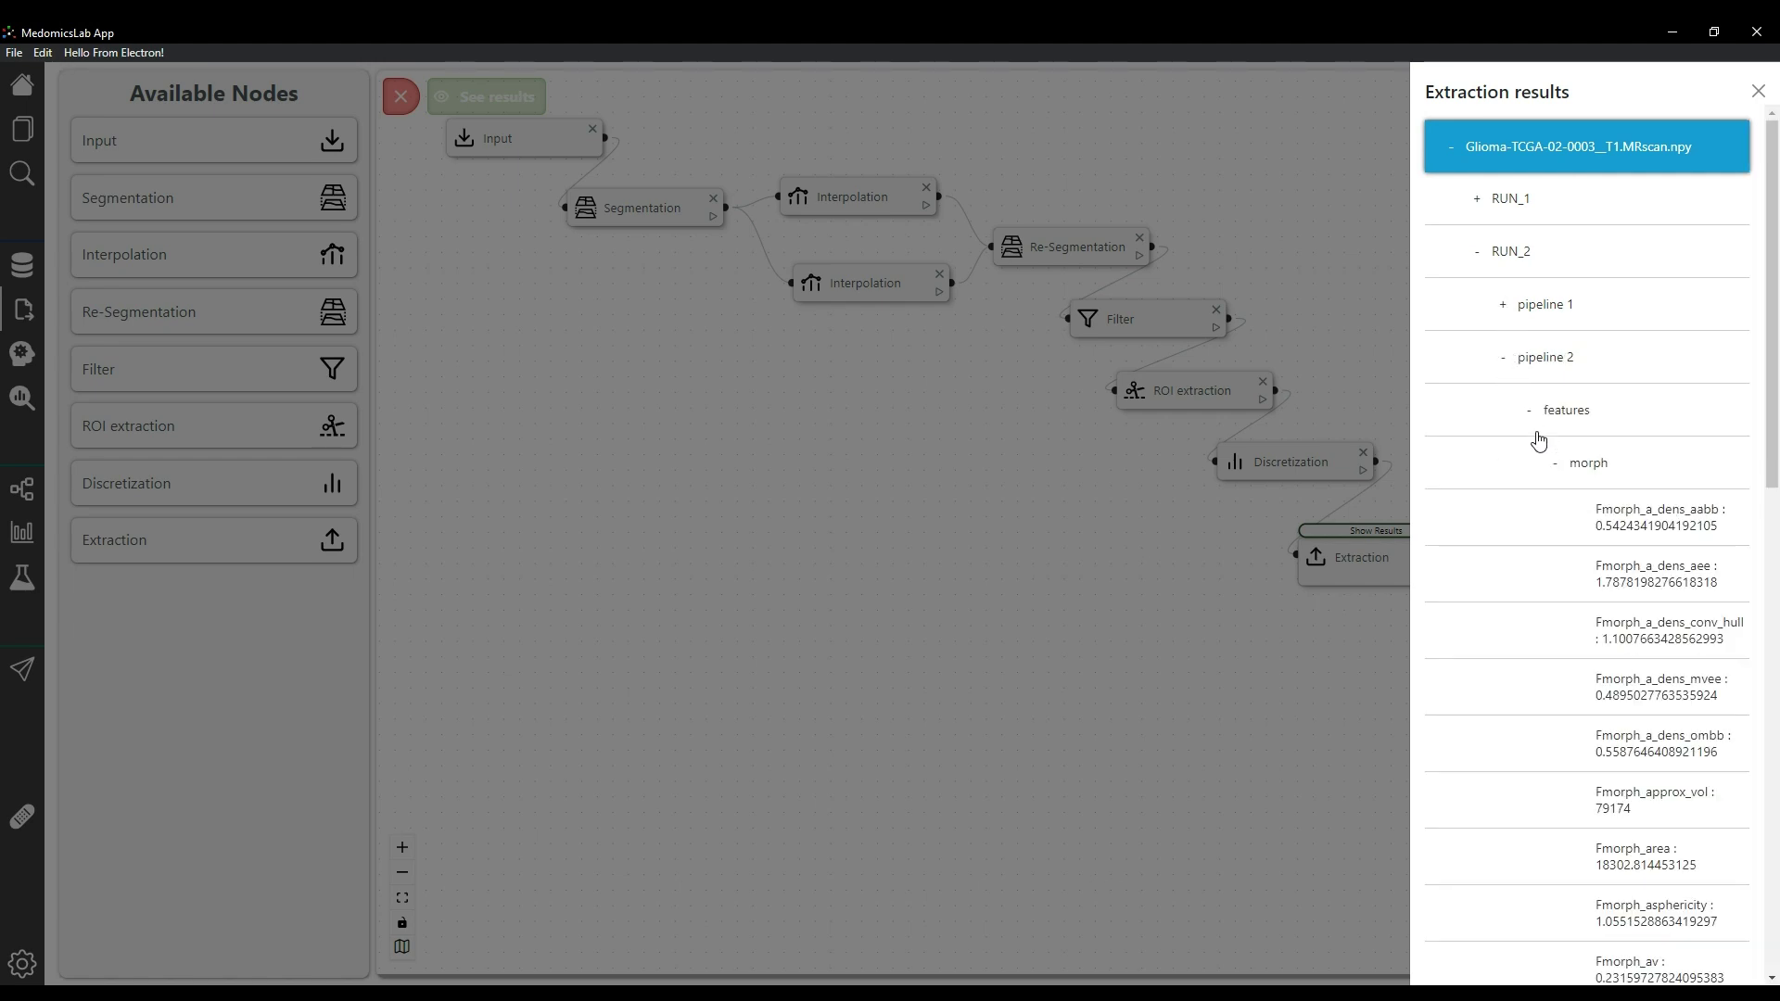
{"action": "scroll", "coordinate": [1575, 487], "scroll_direction": "down", "scroll_amount": 2}
{"action": "scroll", "coordinate": [1576, 487], "scroll_direction": "up", "scroll_amount": 2}
{"action": "left_click_drag", "start_coordinate": [1571, 523], "coordinate": [1656, 839]}
{"action": "left_click", "coordinate": [1651, 807]}
Step: Expand pipeline 1 of RUN_2 down to its morph features and compare the values with pipeline 2
{"action": "left_click", "coordinate": [1504, 315]}
{"action": "left_click", "coordinate": [1531, 360]}
{"action": "left_click", "coordinate": [1554, 412]}
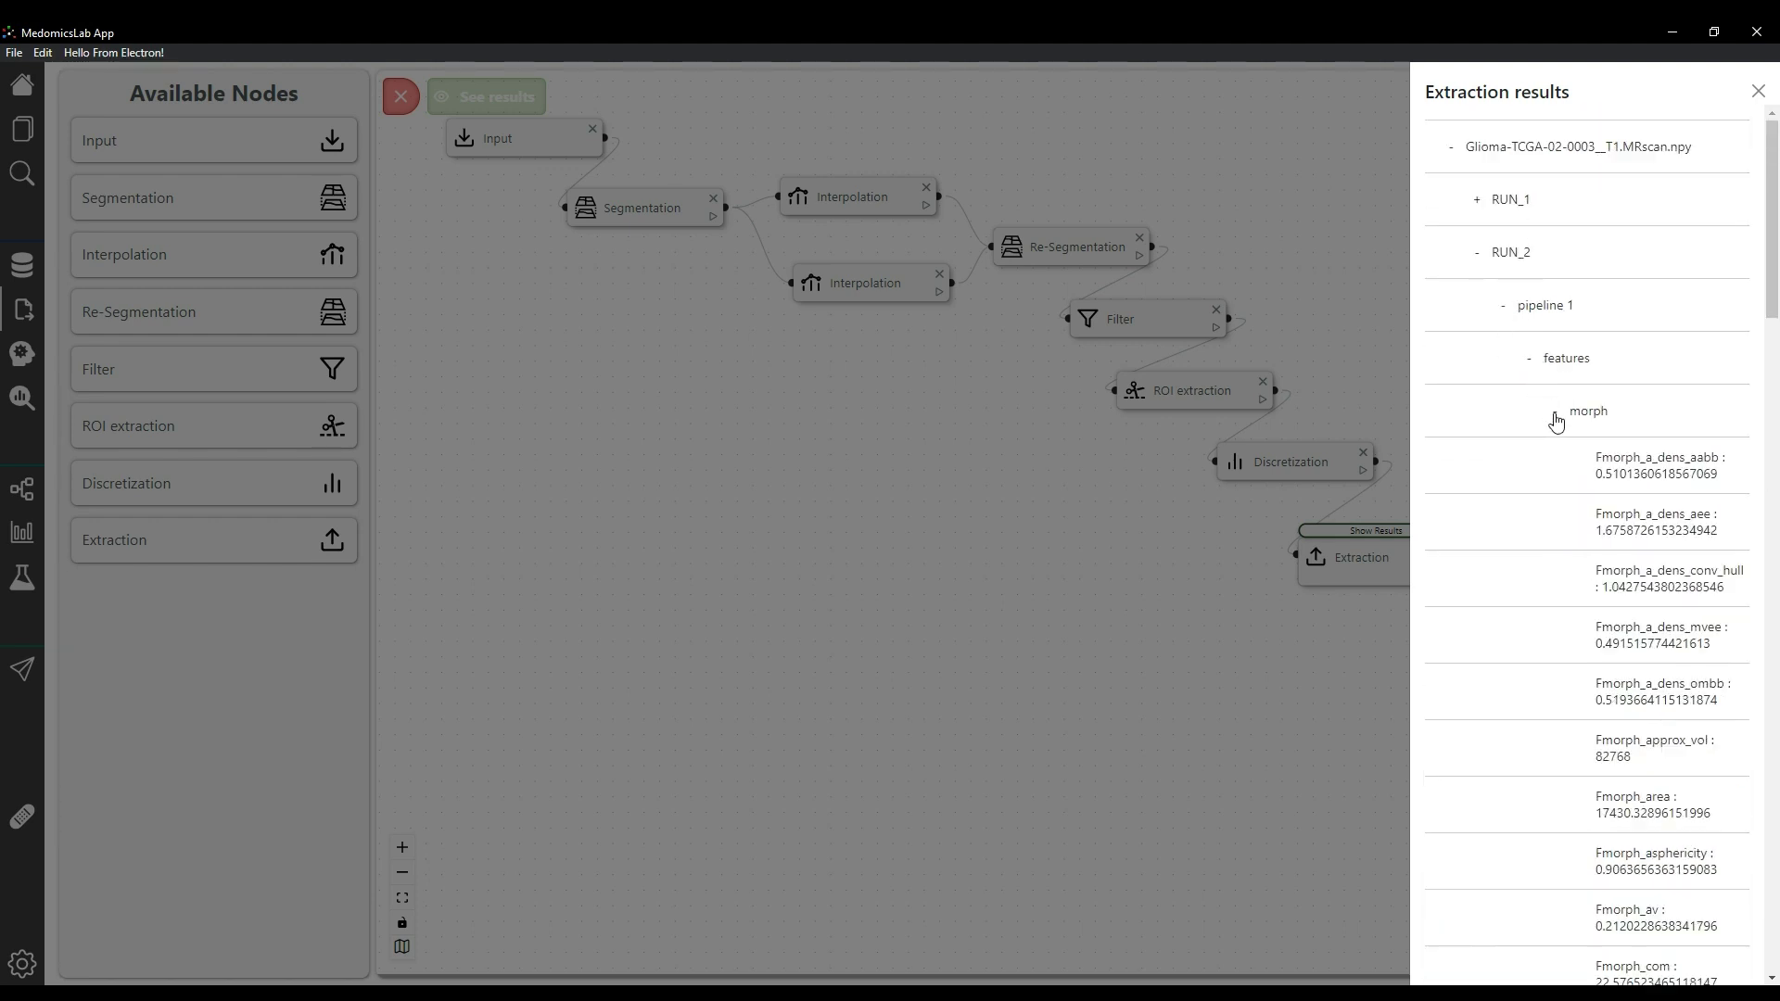
{"action": "left_click_drag", "start_coordinate": [1591, 461], "coordinate": [1698, 771]}
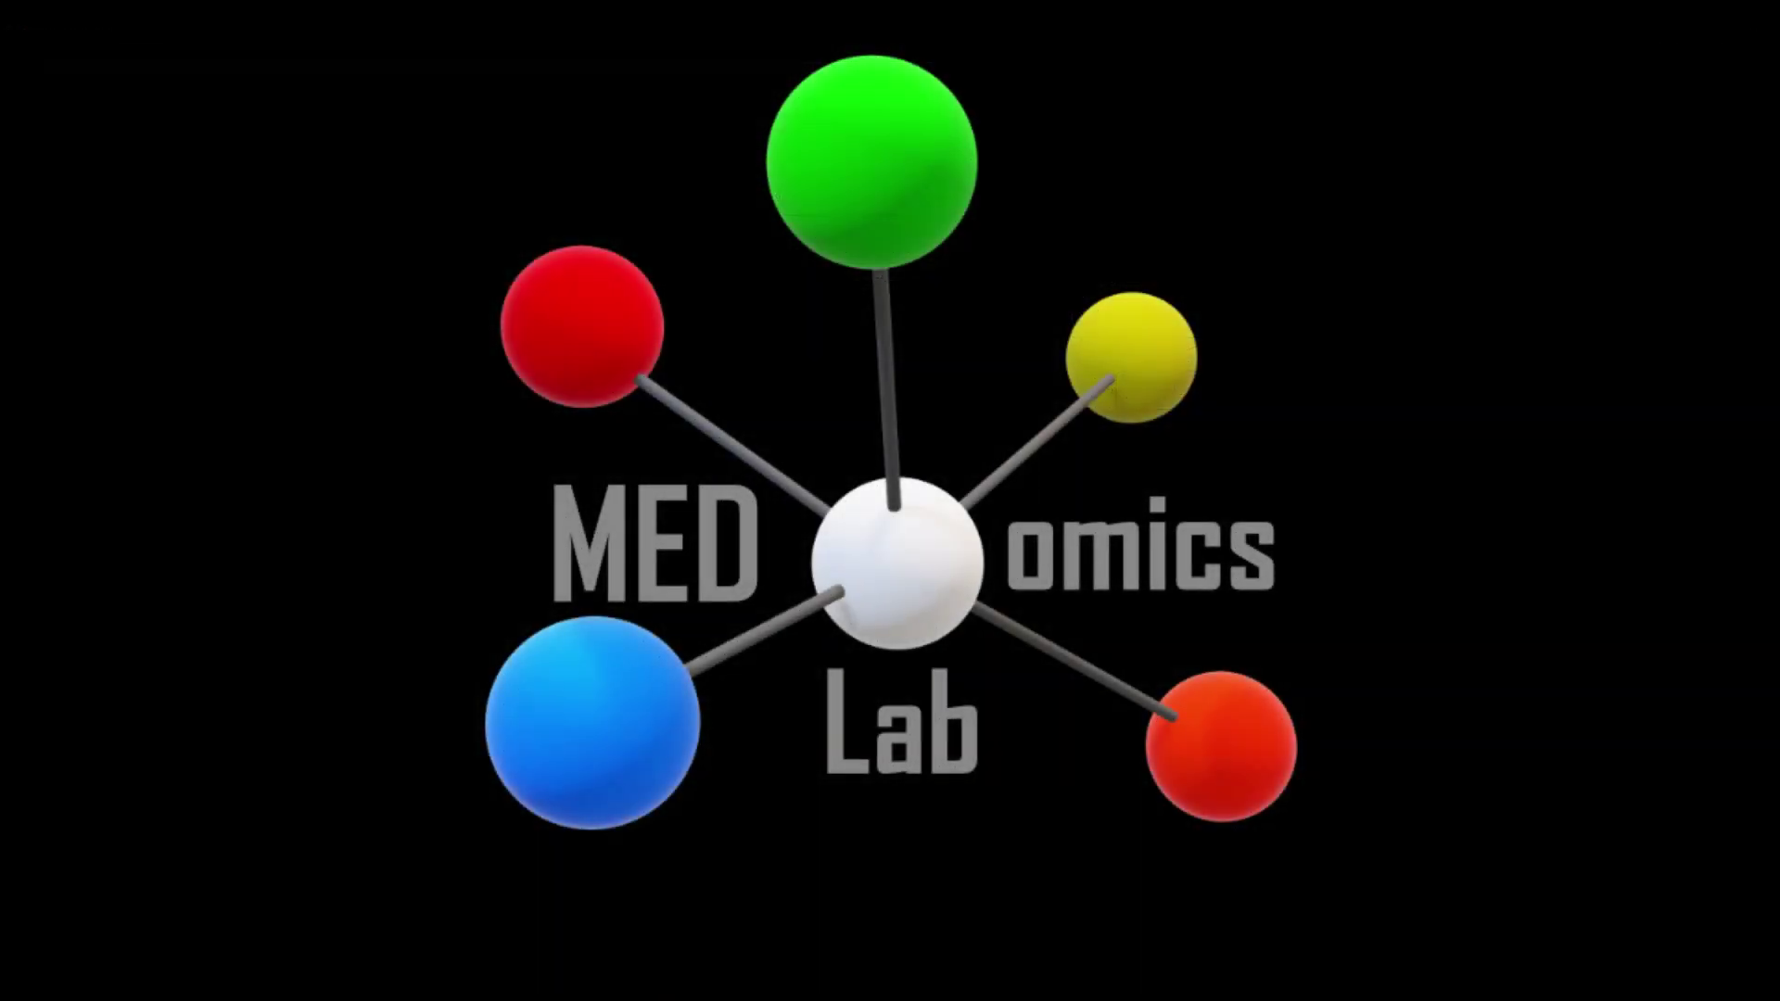